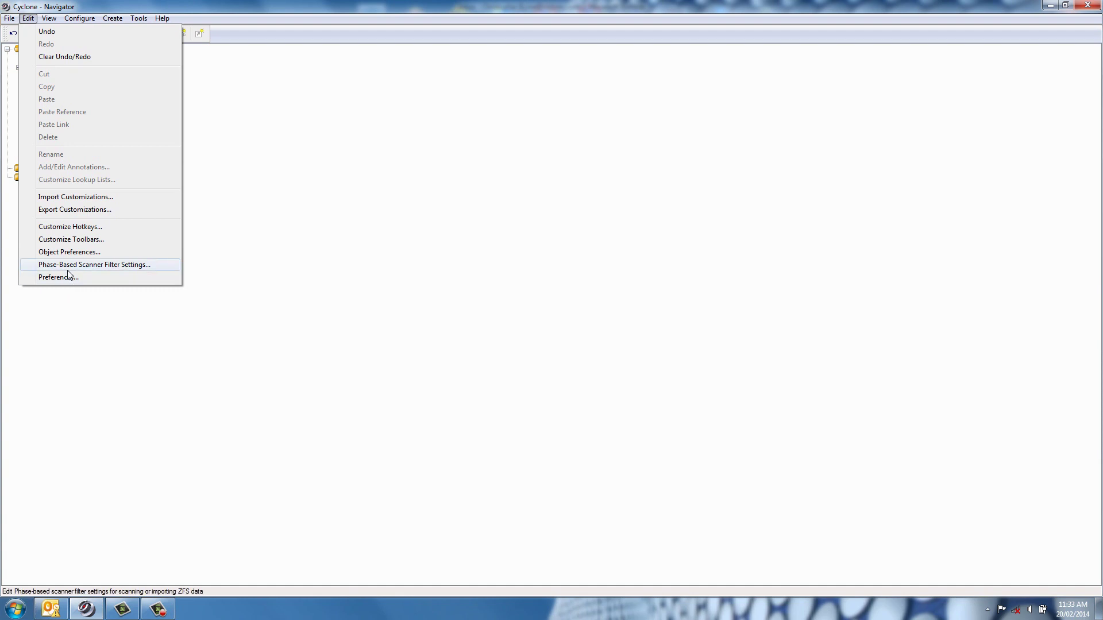
Review the default cloud registration settings in the registration preferences
left_click(72, 265)
left_click(633, 171)
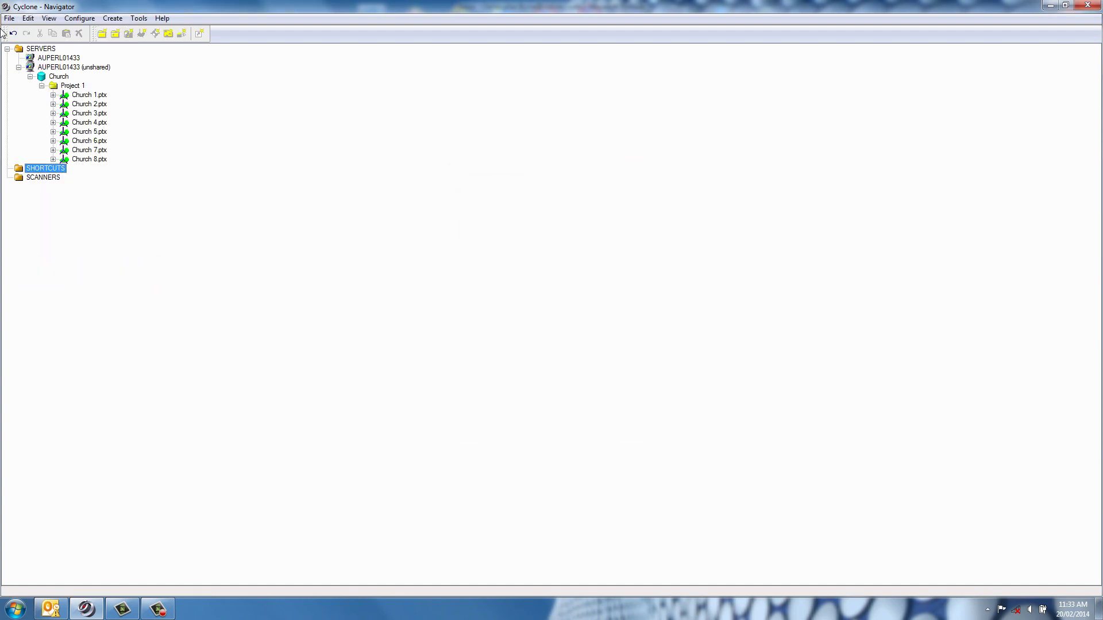
left_click(27, 17)
left_click(57, 278)
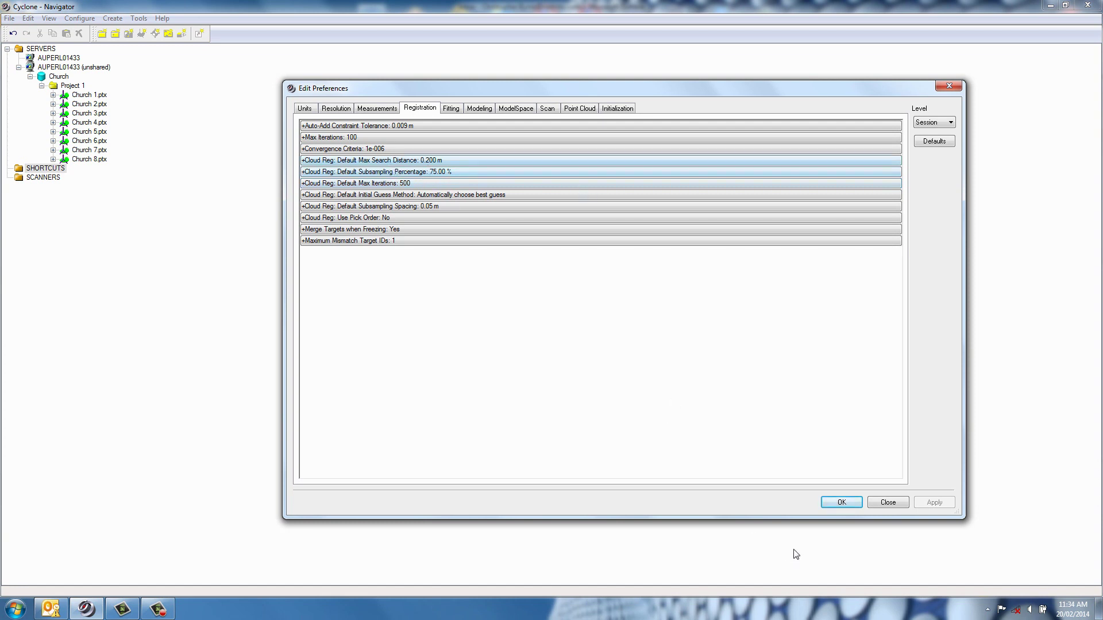
left_click(842, 503)
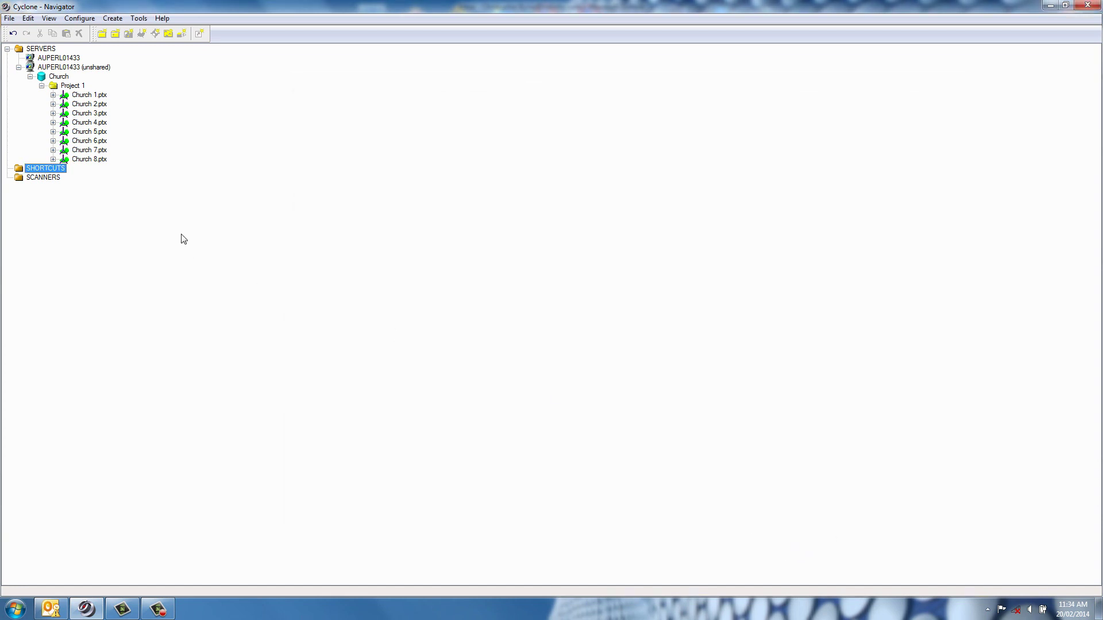
Create a new registration in Project 1 of the Church database and open it
right_click(69, 85)
mouse_move(128, 126)
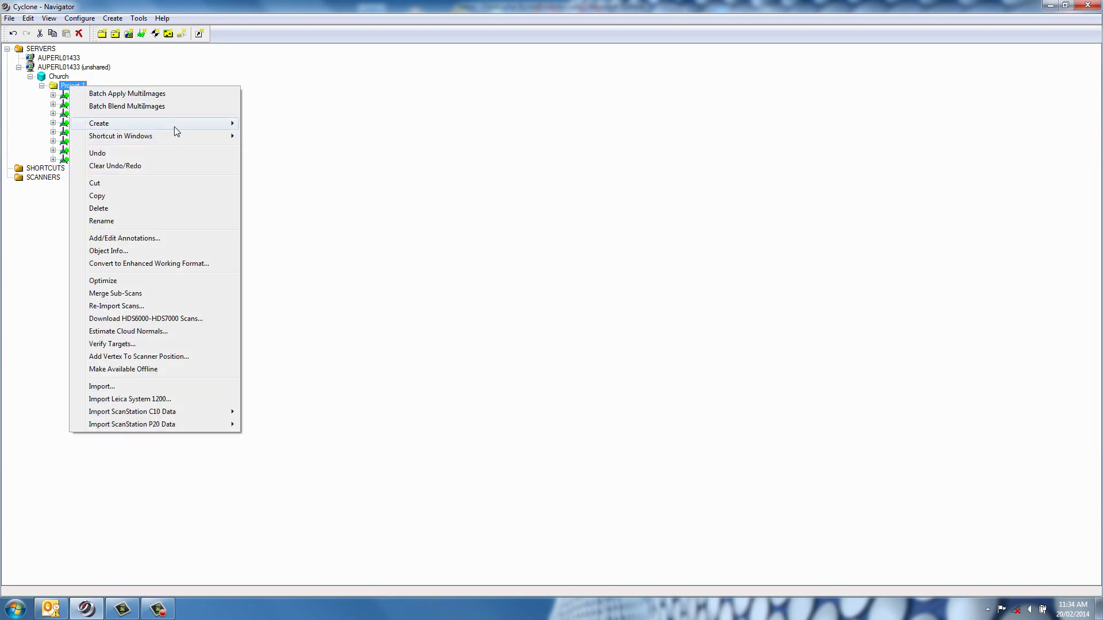
mouse_move(175, 125)
left_click(310, 151)
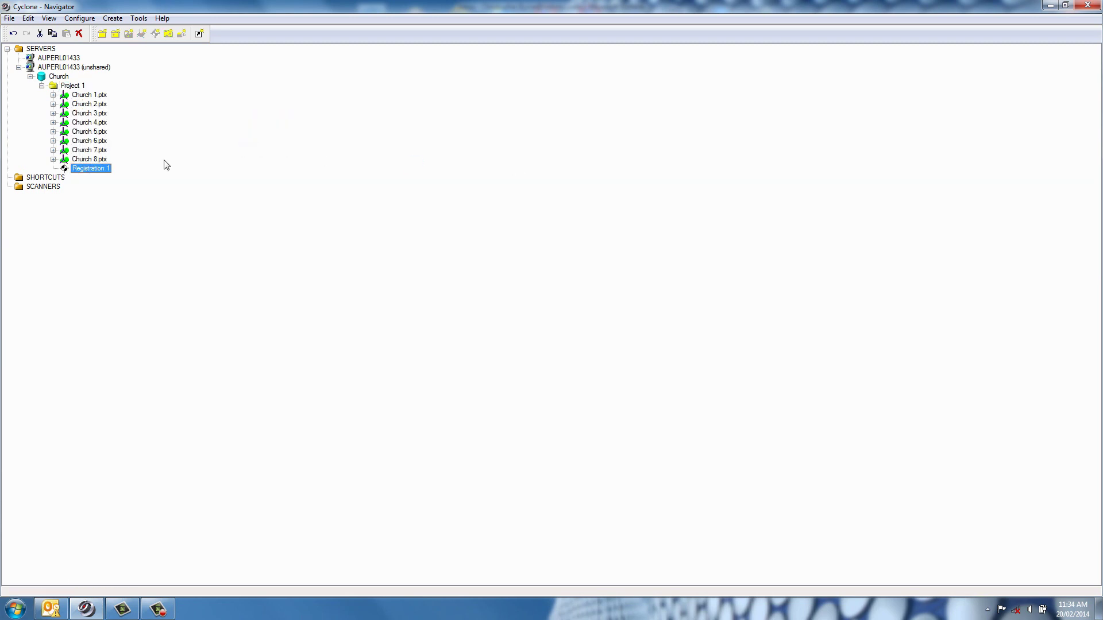
double_click(86, 170)
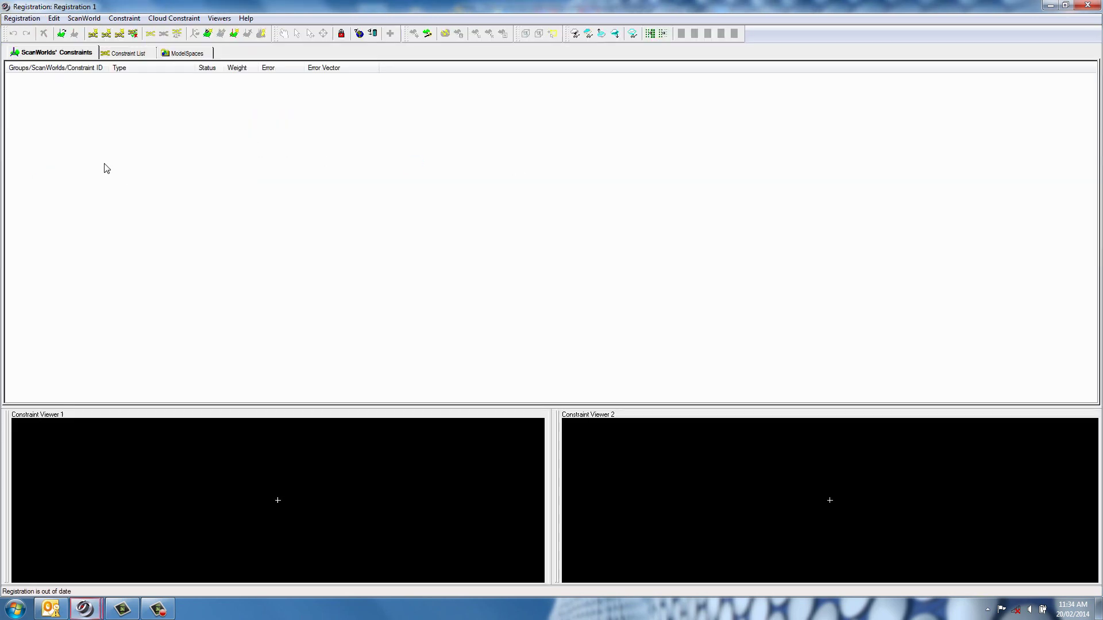
Add the ScanWorlds Church 1.ptx through Church 8.ptx to the registration and expand the Ungrouped group
left_click(83, 19)
left_click(96, 32)
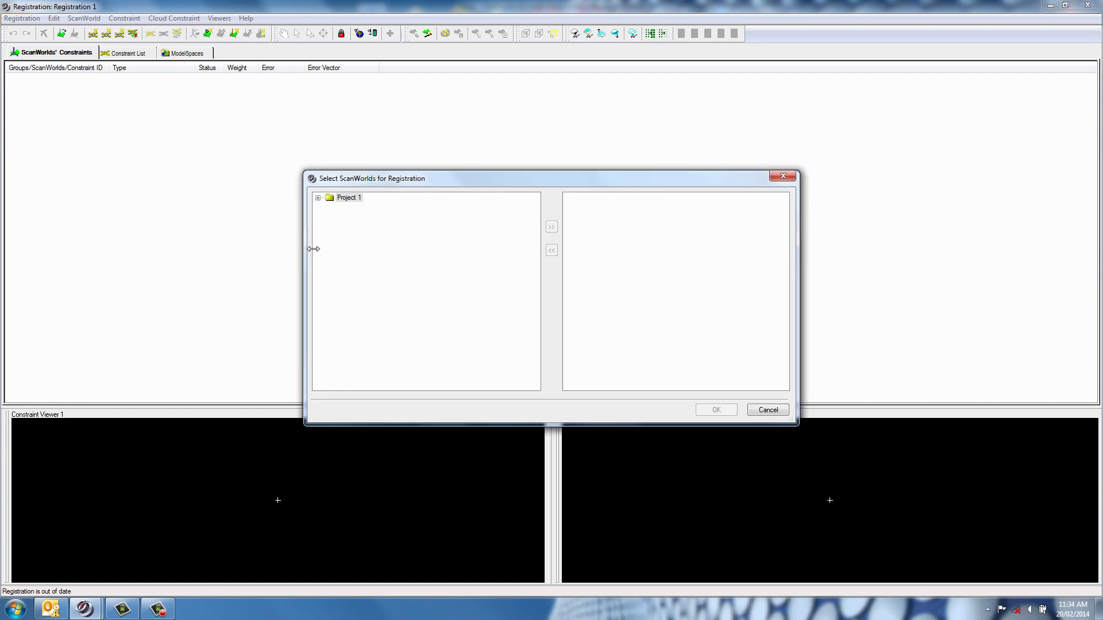
double_click(325, 199)
left_click(366, 208)
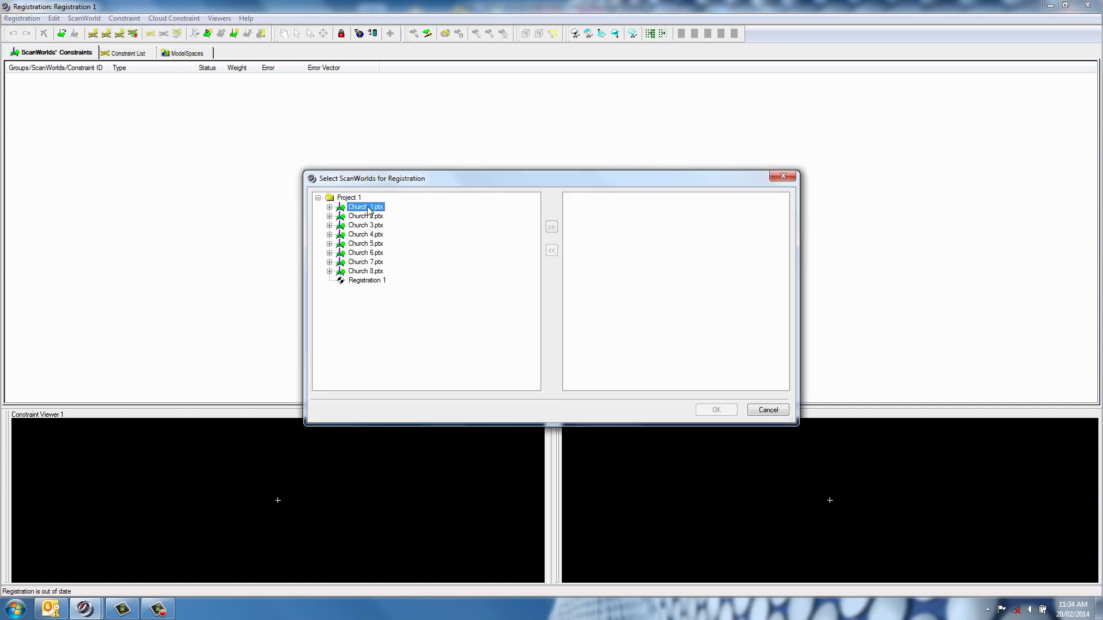
left_click(372, 271, "shift")
left_click(552, 226)
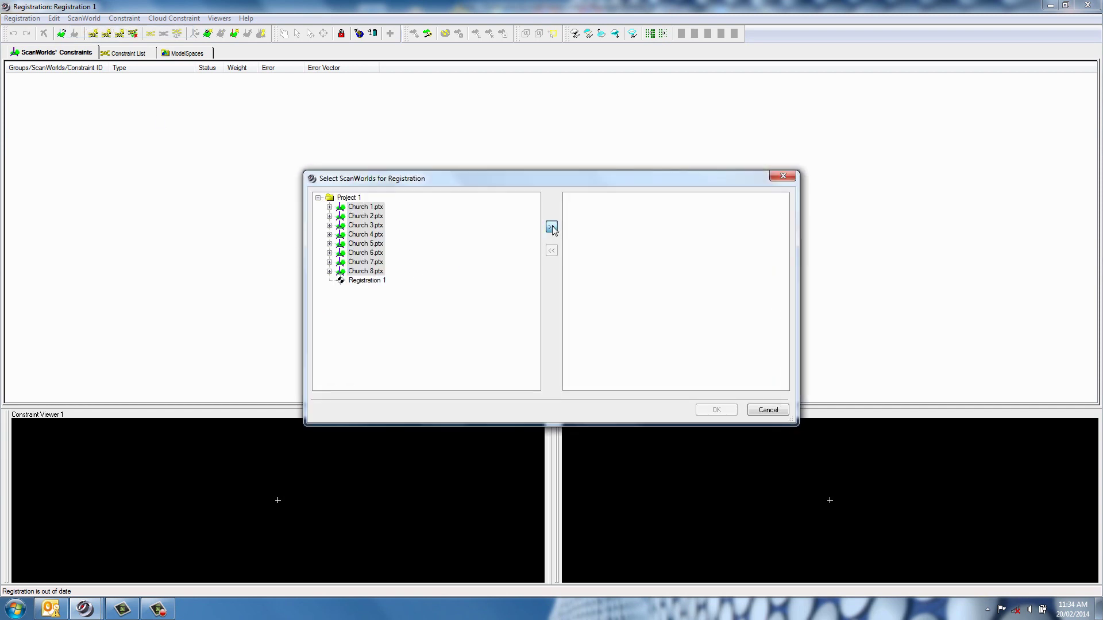
left_click(715, 408)
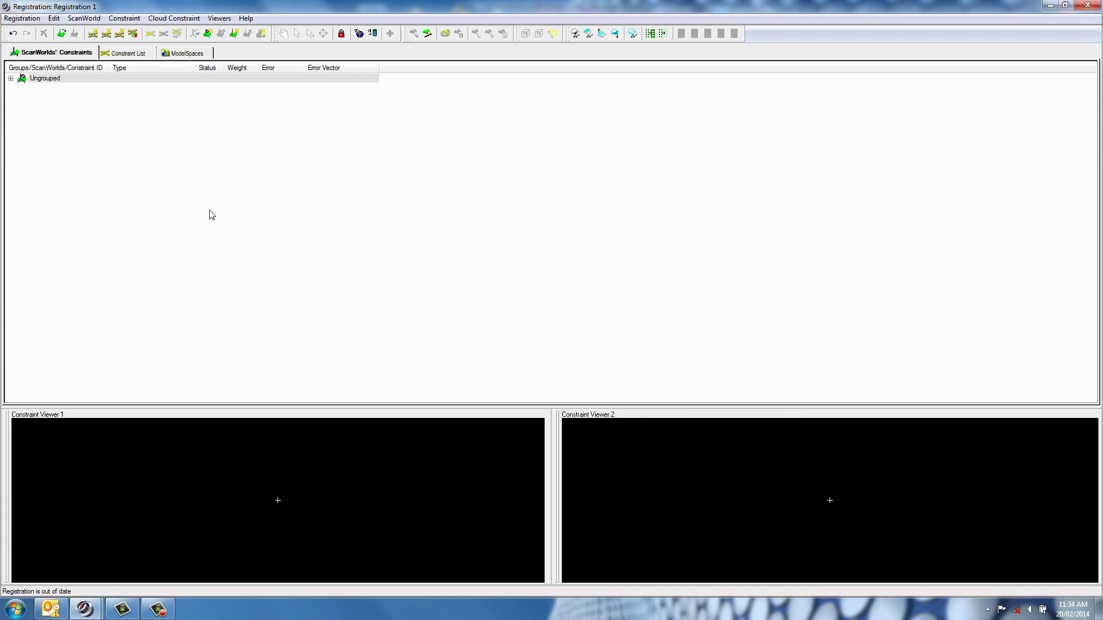
left_click(9, 83)
left_click(10, 78)
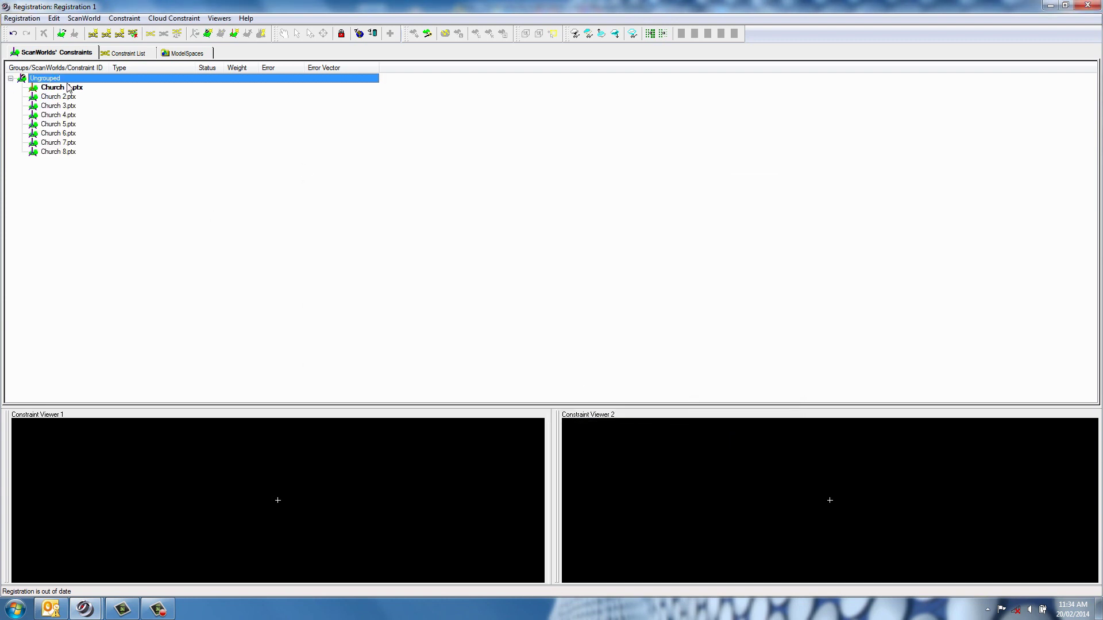
left_click(431, 34)
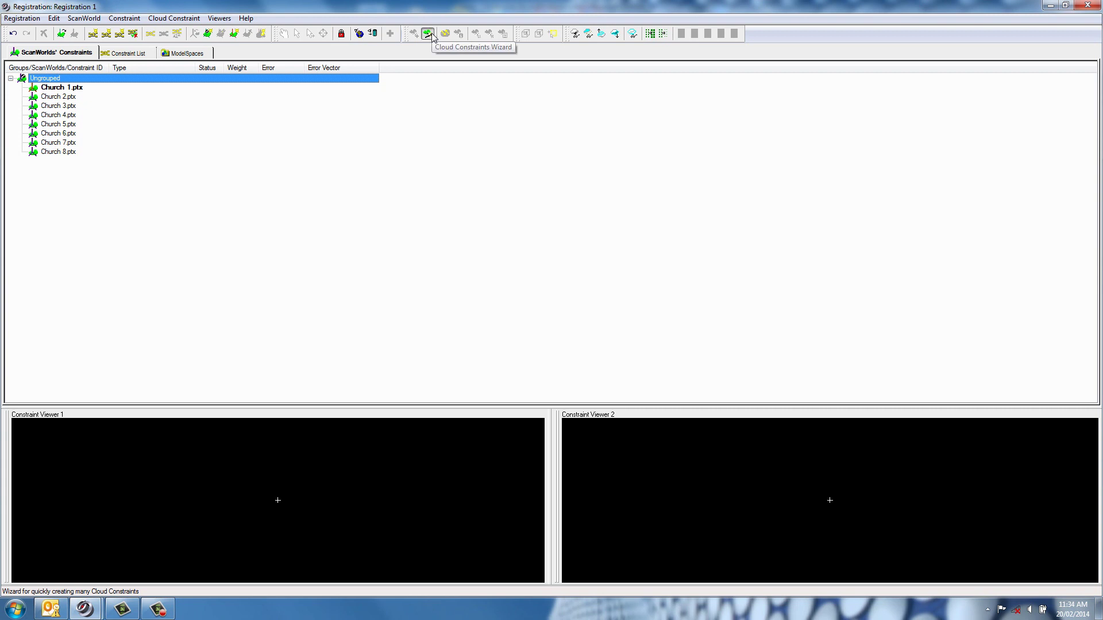
left_click_drag(520, 92, 508, 106)
left_click(914, 409)
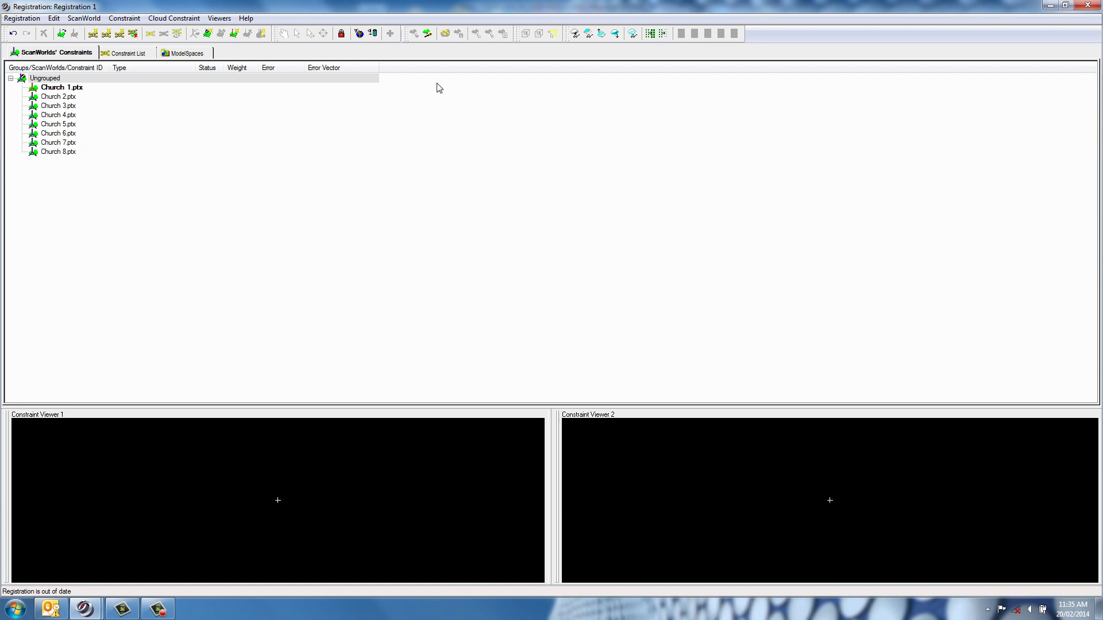
left_click(427, 33)
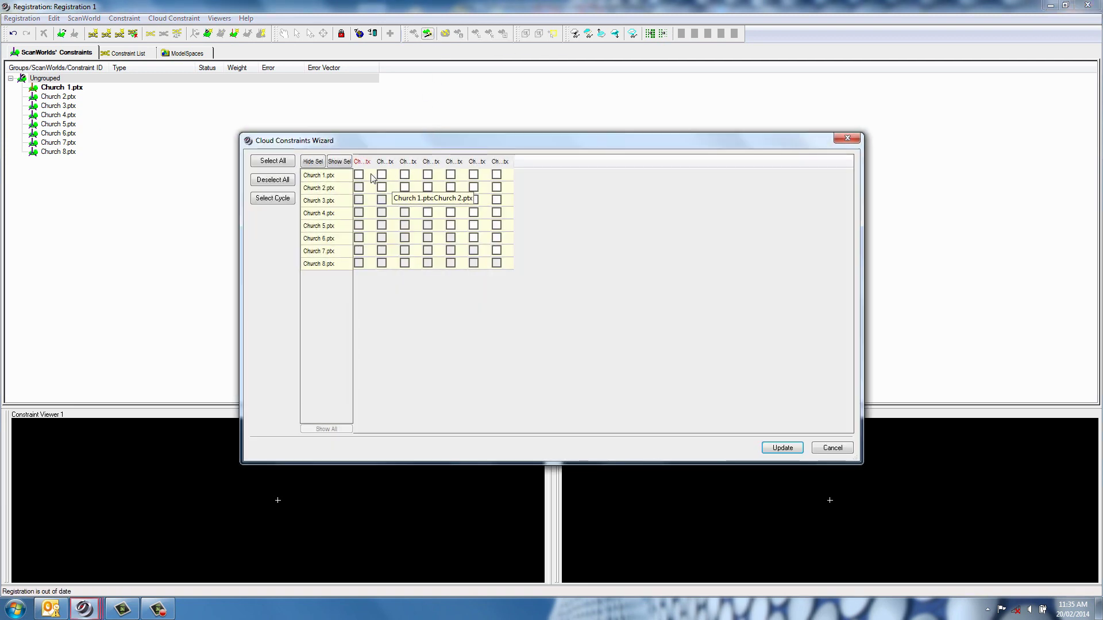
left_click(848, 139)
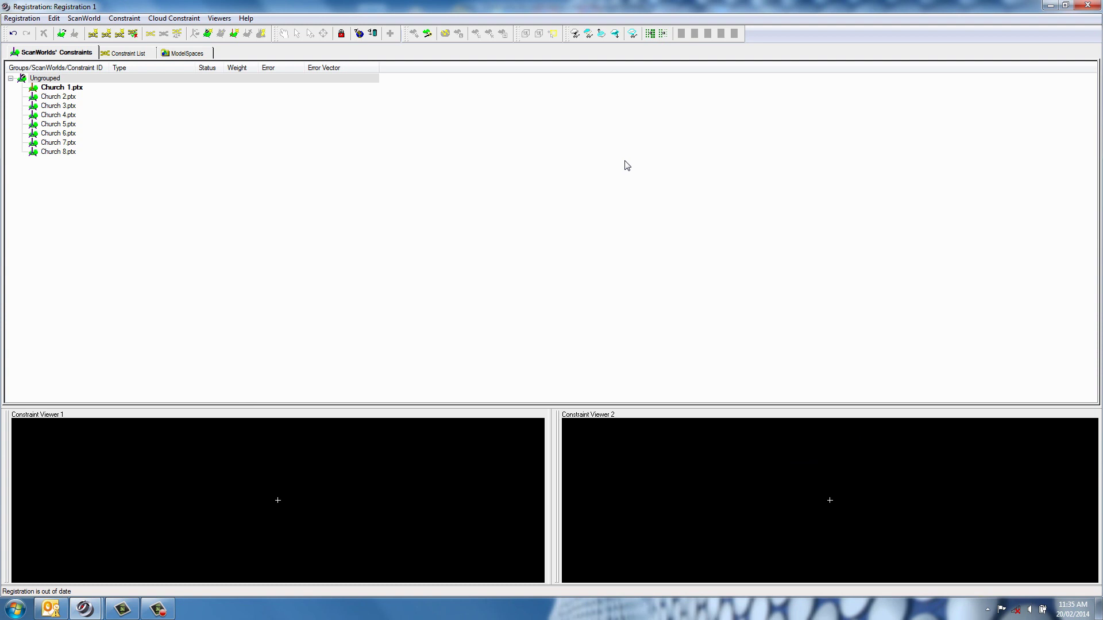
left_click(428, 35)
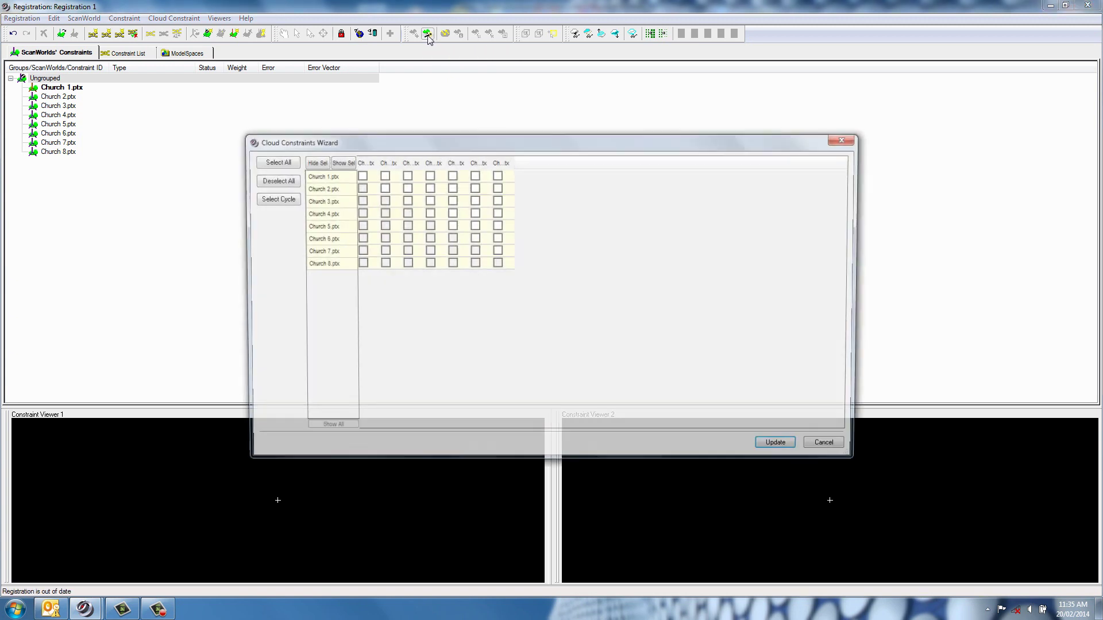
left_click_drag(484, 146, 464, 132)
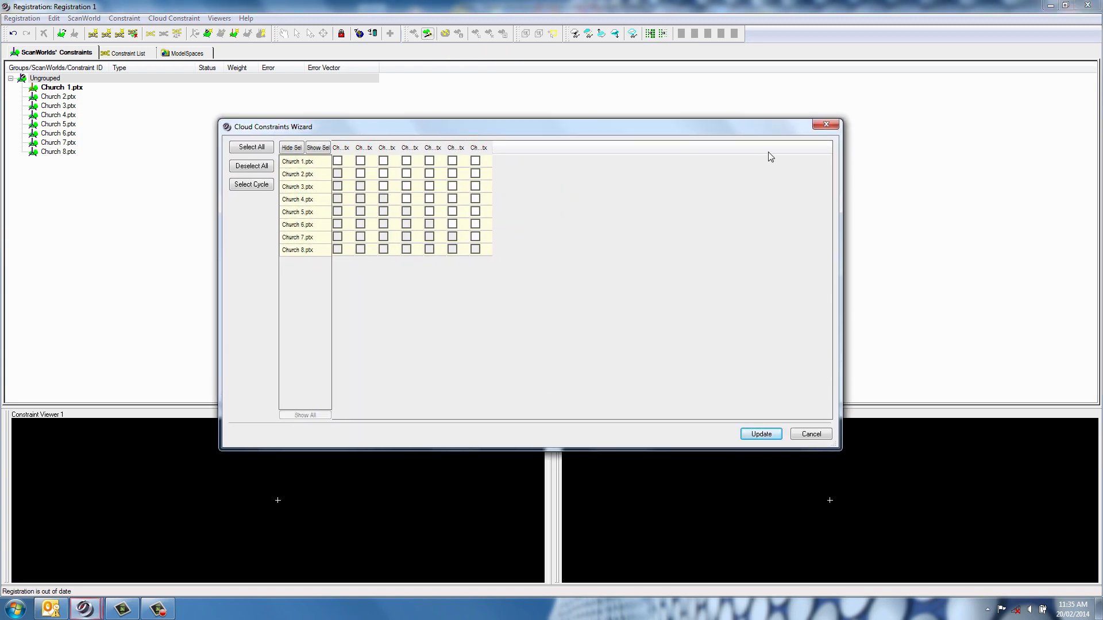
left_click(826, 125)
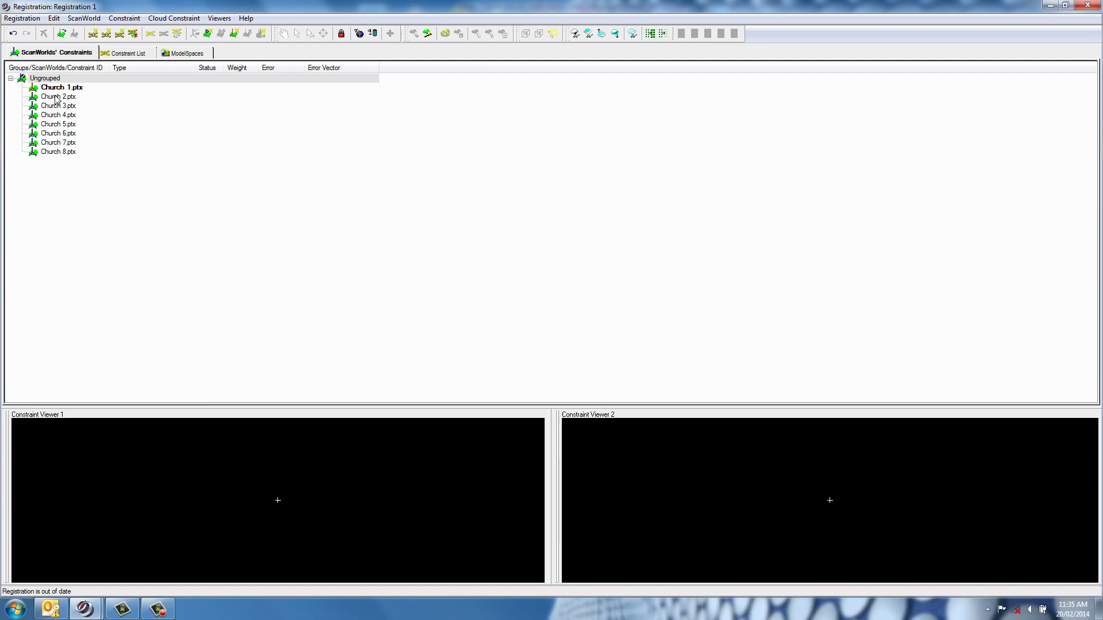
With the Cloud Constraints Wizard, pair each scan with the following one from Church 1 to Church 8 and start constraining the pairs
left_click(428, 35)
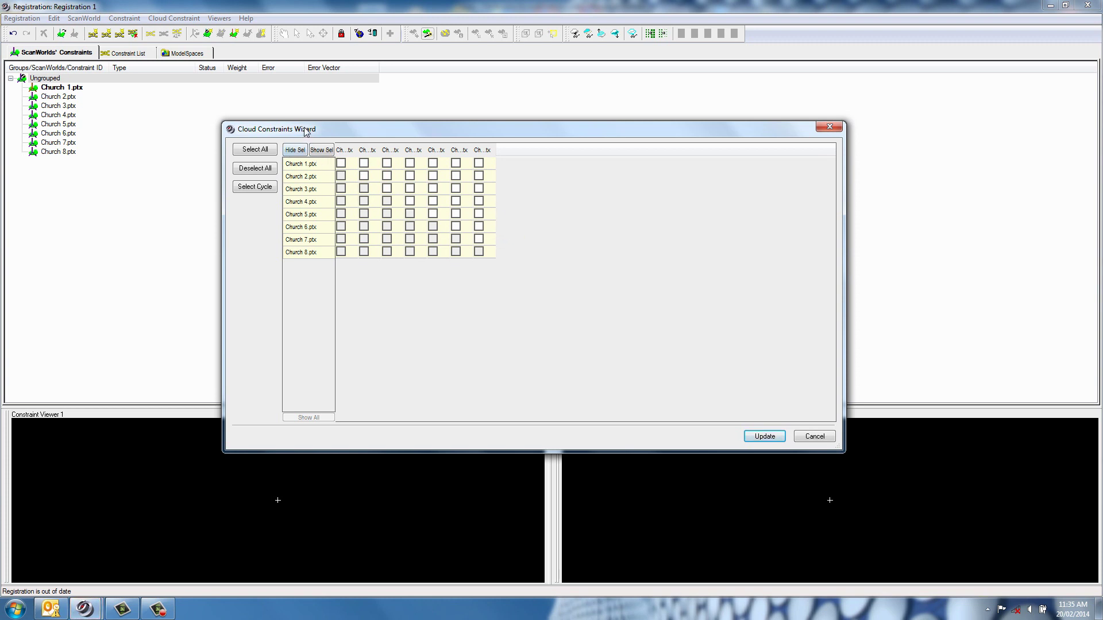
left_click_drag(305, 132, 352, 113)
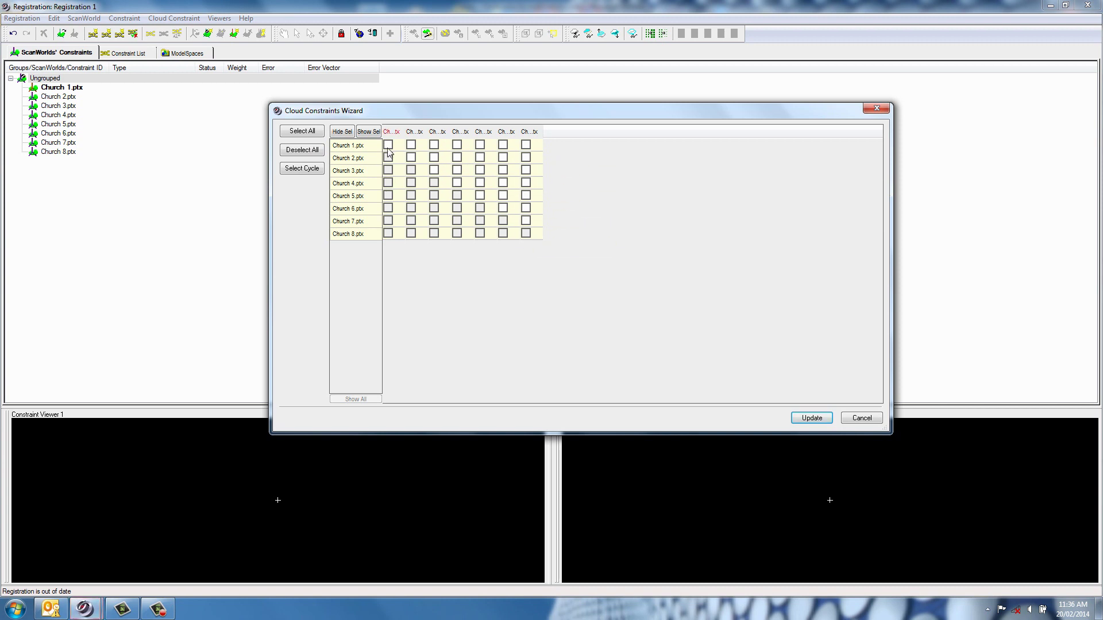
left_click_drag(403, 112, 371, 107)
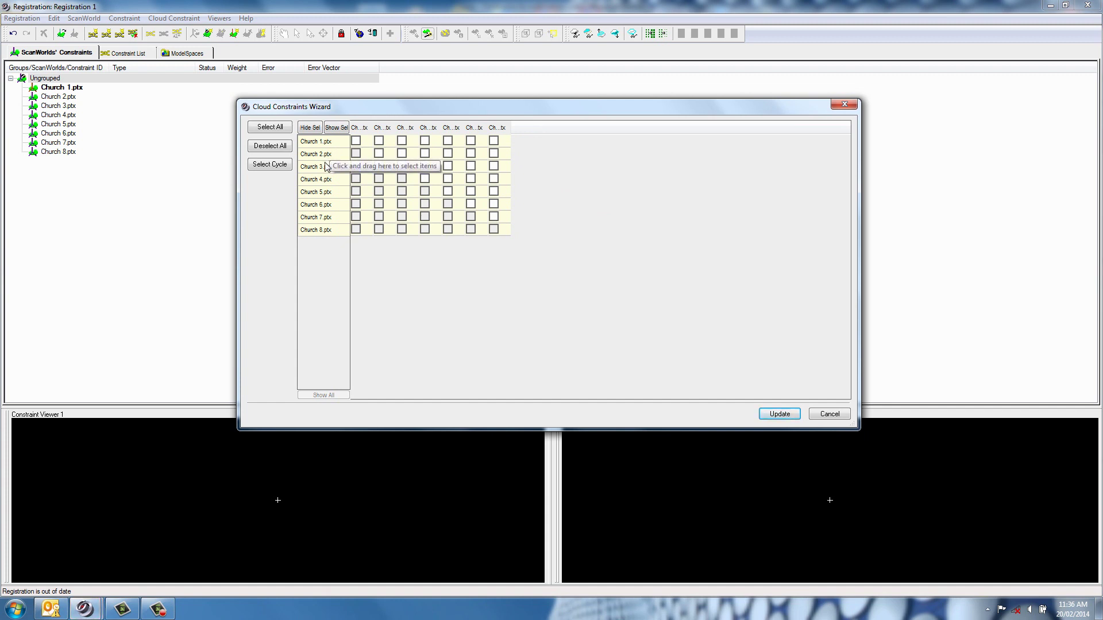
left_click(356, 141)
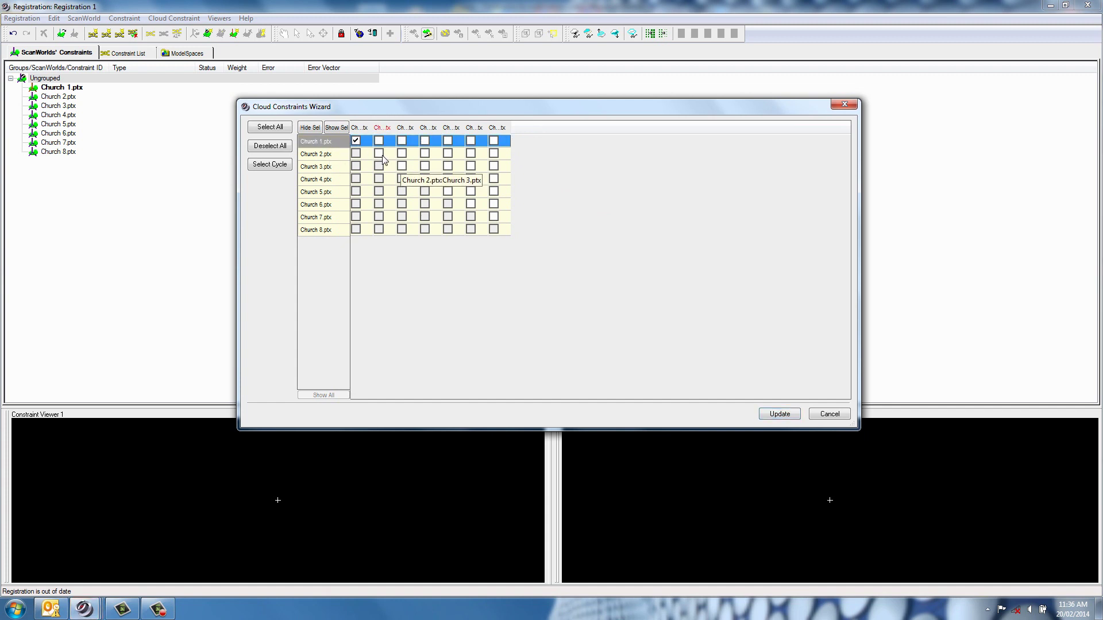
left_click(379, 154)
left_click(402, 166)
left_click(425, 179)
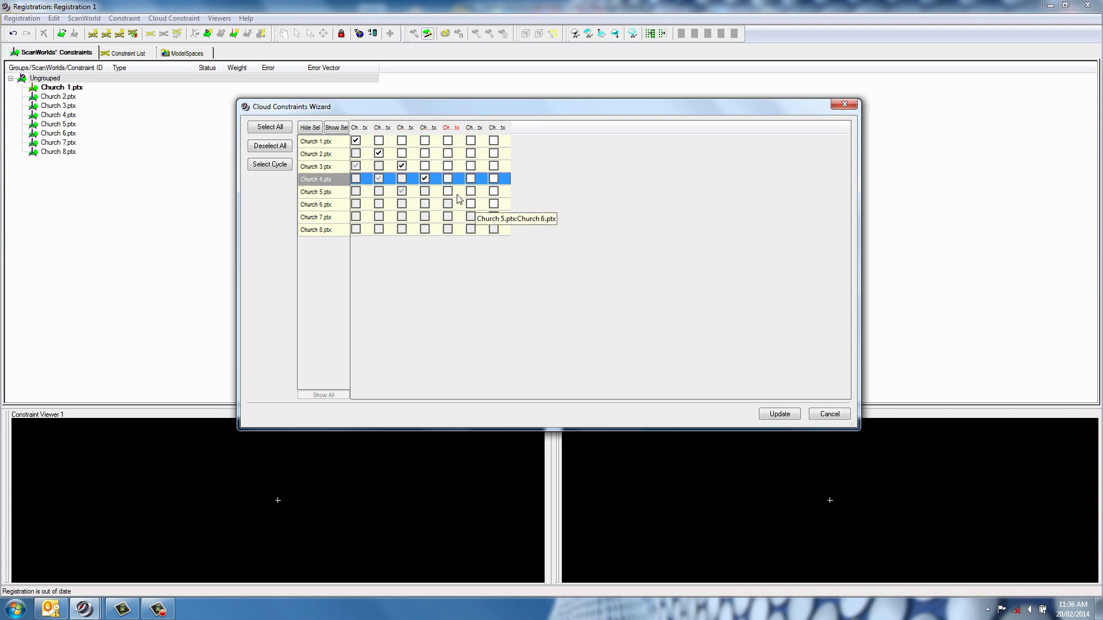
left_click(448, 192)
left_click(471, 204)
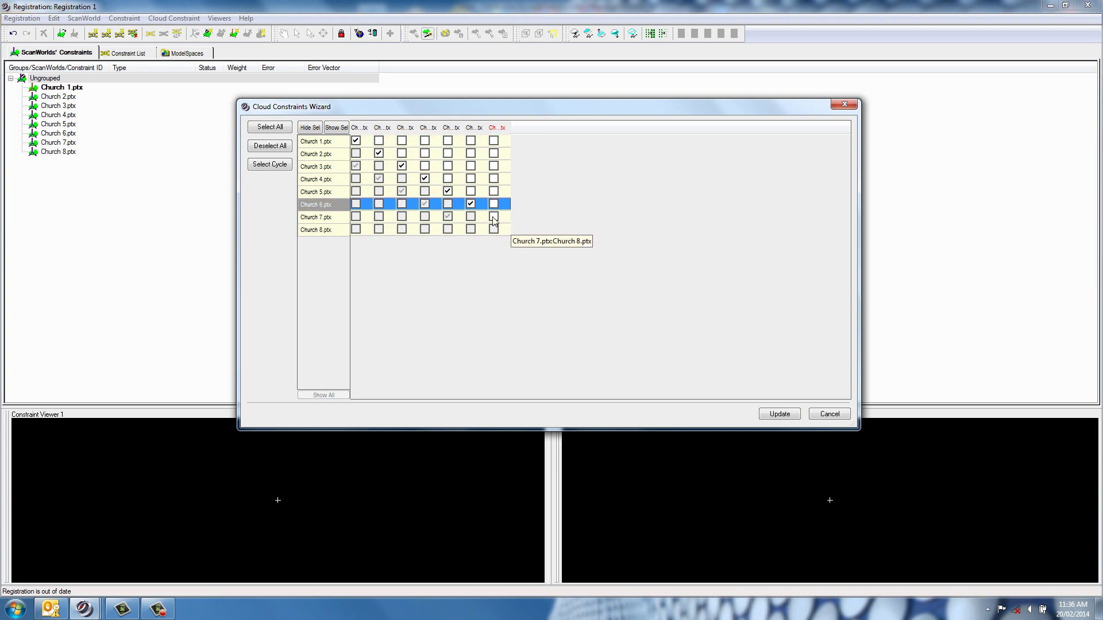
left_click(494, 217)
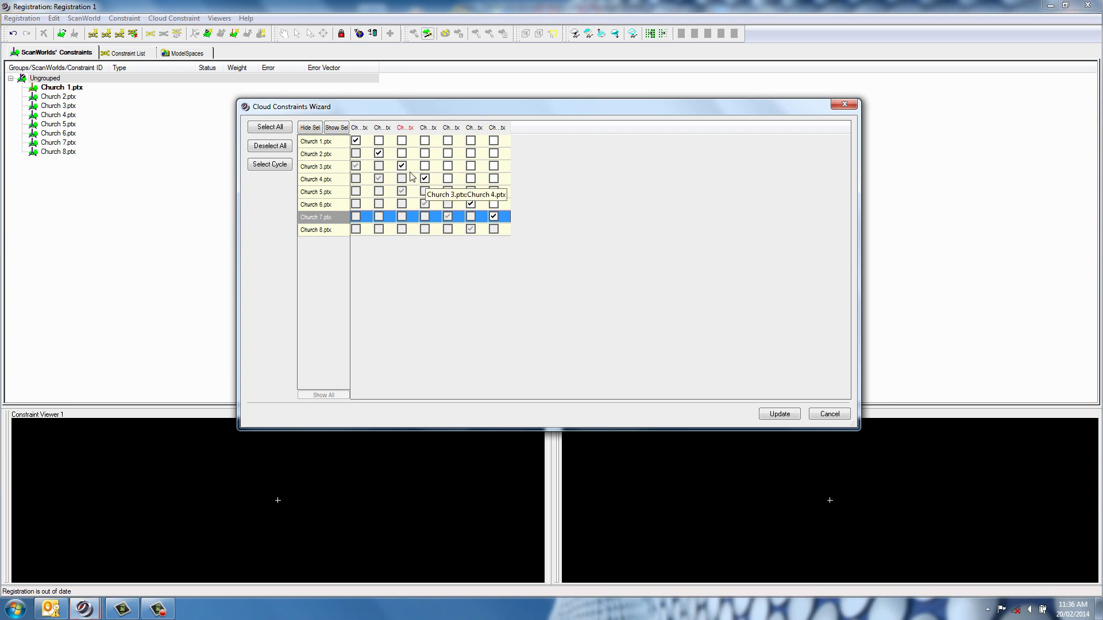
left_click(779, 414)
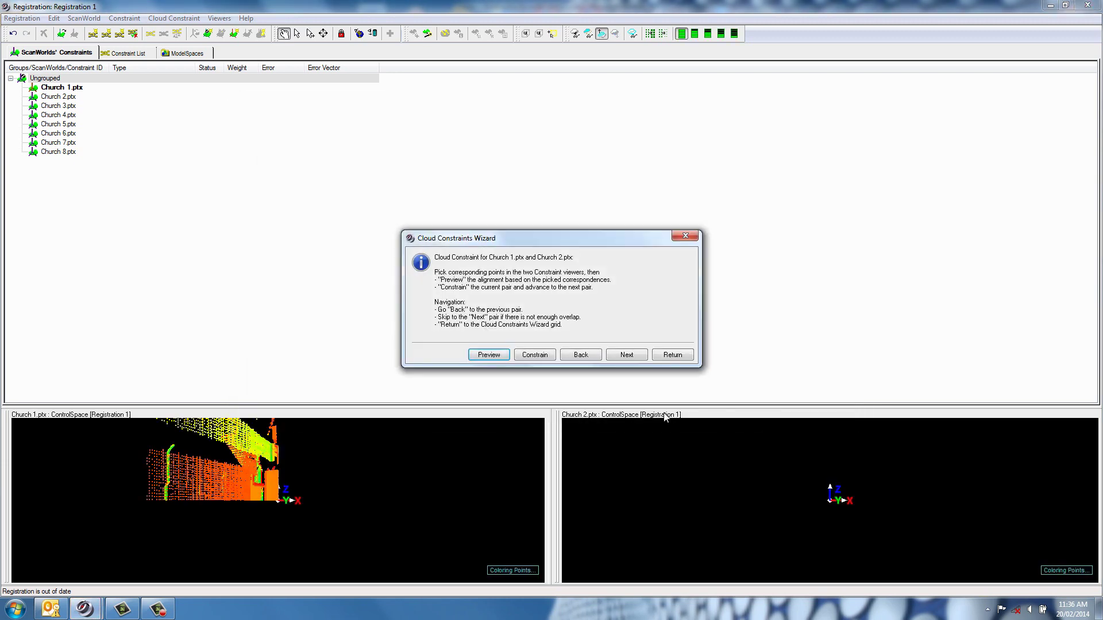
Enlarge the two constraint viewers to fill most of the window and move the wizard dialog clear of the point clouds
left_click_drag(570, 243, 576, 556)
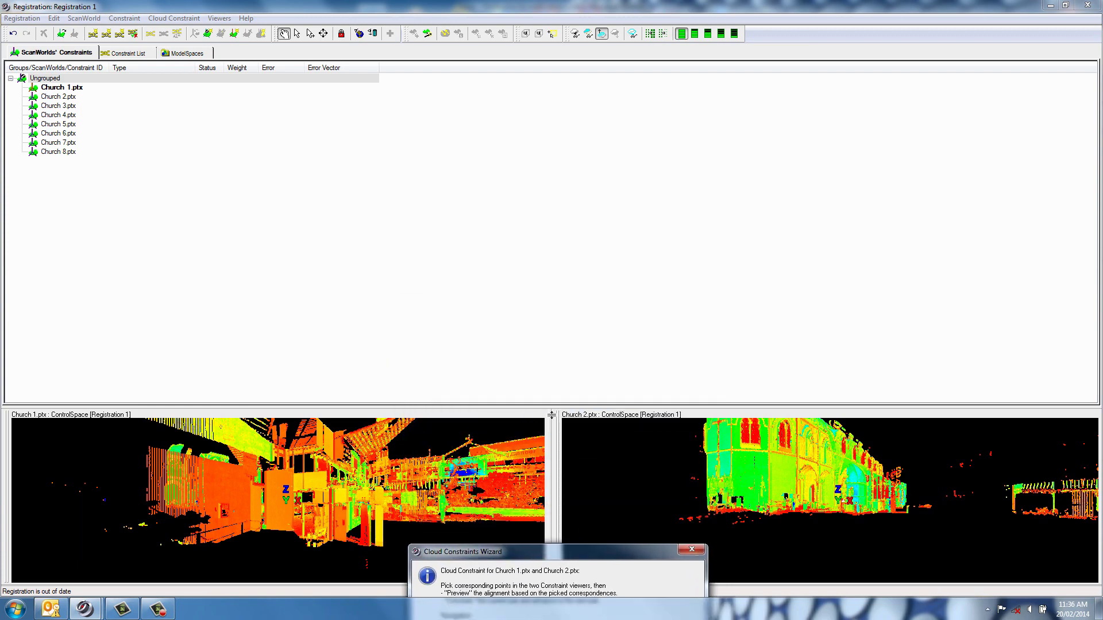
left_click_drag(551, 414, 551, 118)
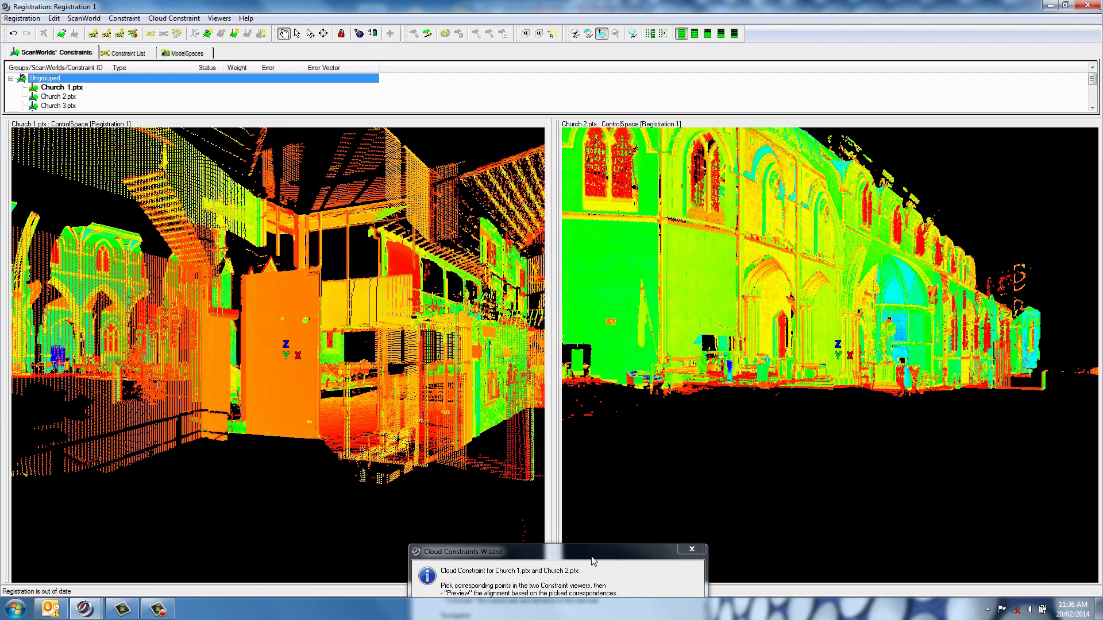
mouse_move(592, 557)
left_mouse_down()
mouse_move(591, 548)
mouse_move(582, 568)
left_mouse_up()
Use Seek mode to aim the Church 1 and Church 2 constraint viewers at the same arched doorway inside the church
left_click(380, 363)
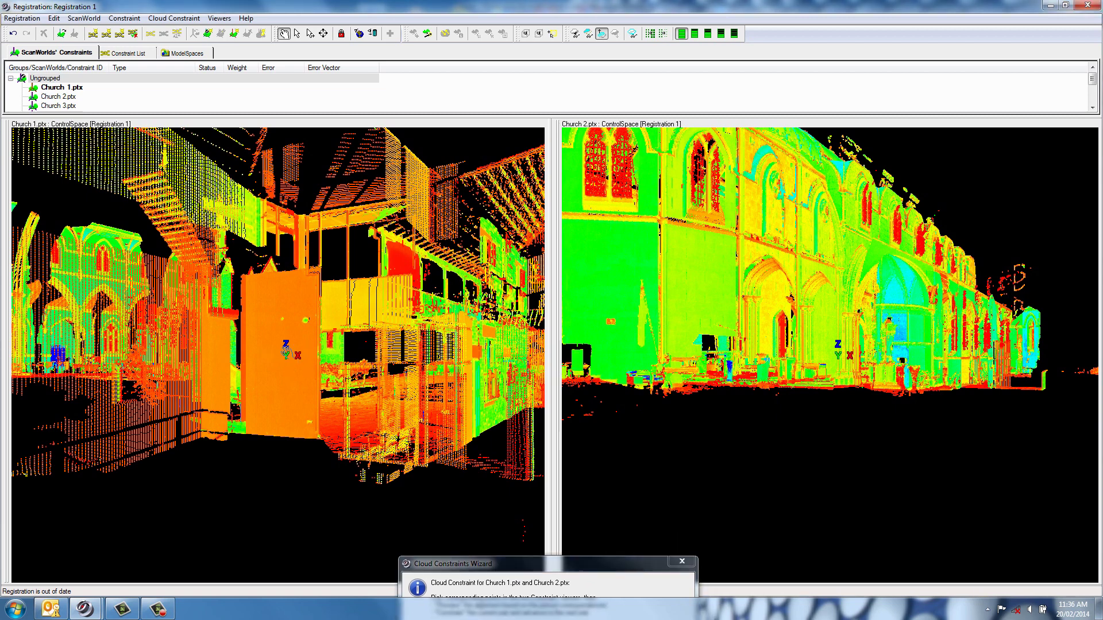
key("s")
left_click(118, 252)
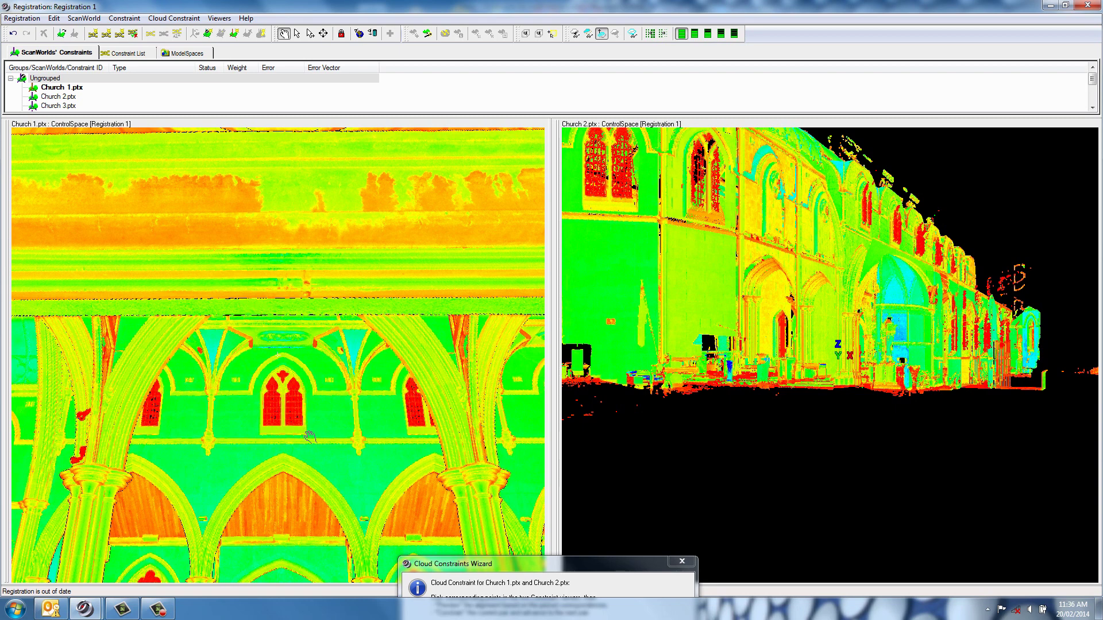
left_click_drag(306, 419, 304, 440)
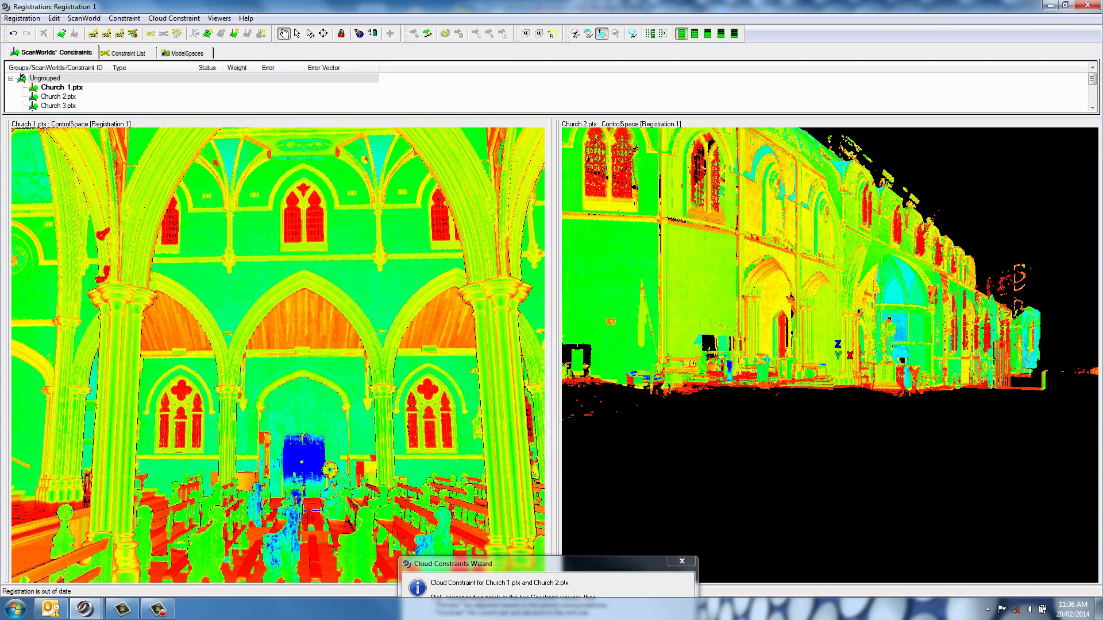
key("s")
left_click(901, 335)
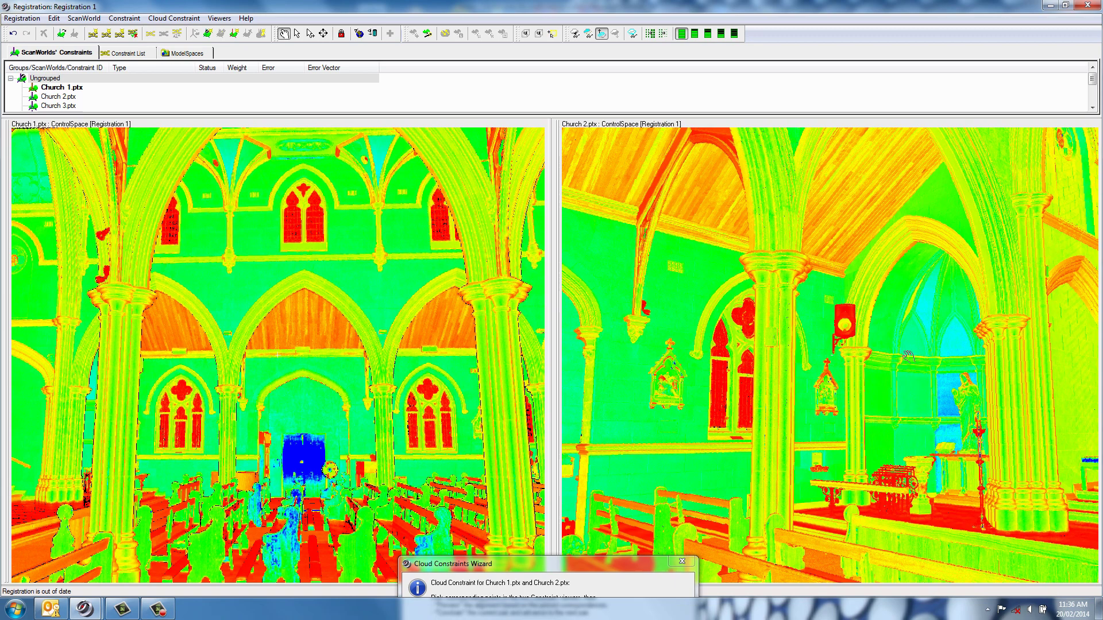
mouse_move(907, 364)
left_mouse_down()
mouse_move(866, 367)
mouse_move(892, 360)
mouse_move(881, 355)
mouse_move(914, 362)
left_mouse_up()
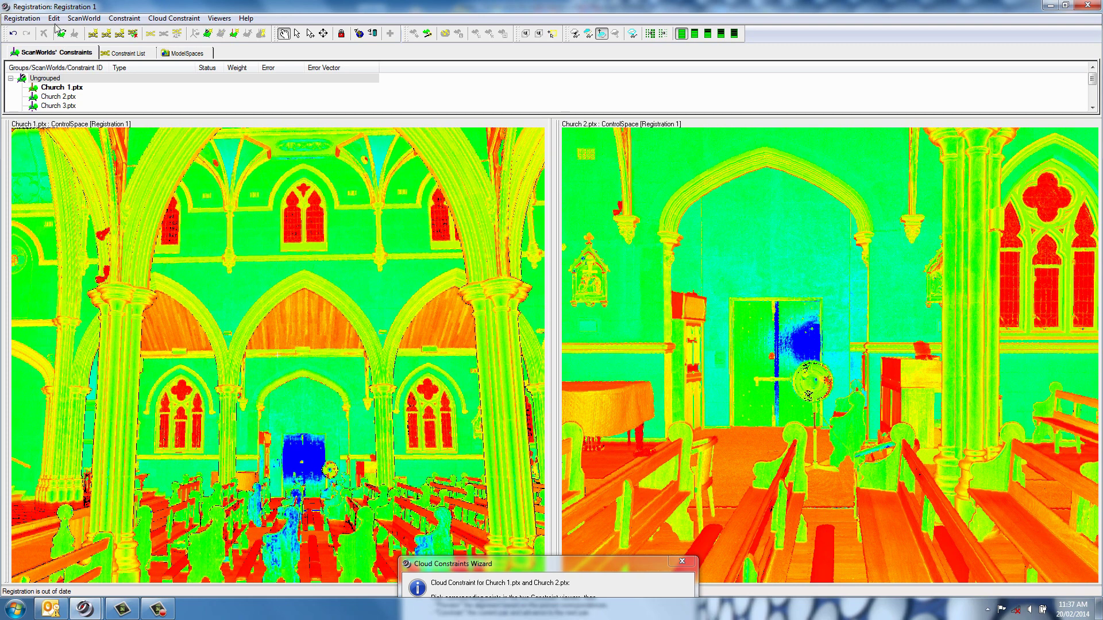
Check the cloud registration defaults, including the maximum search distance, in the preferences and close them unchanged
left_click(54, 18)
left_click(82, 142)
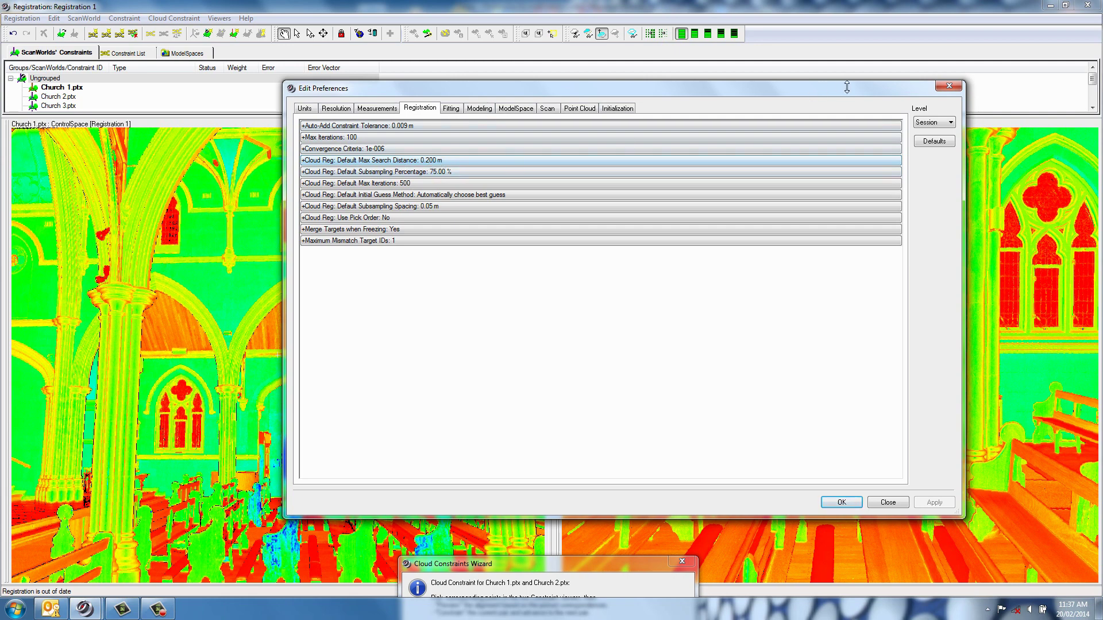
left_click(948, 86)
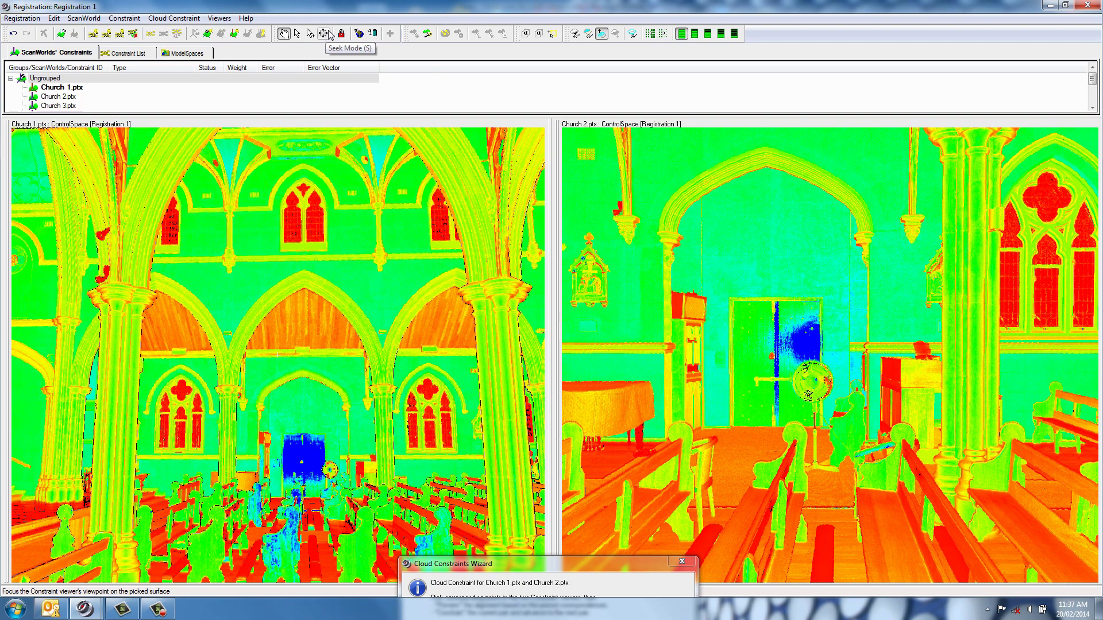
Pick the tip of the wall corbel beside the doorway arch as the first matching point in Church 1 and Church 2
left_click(311, 33)
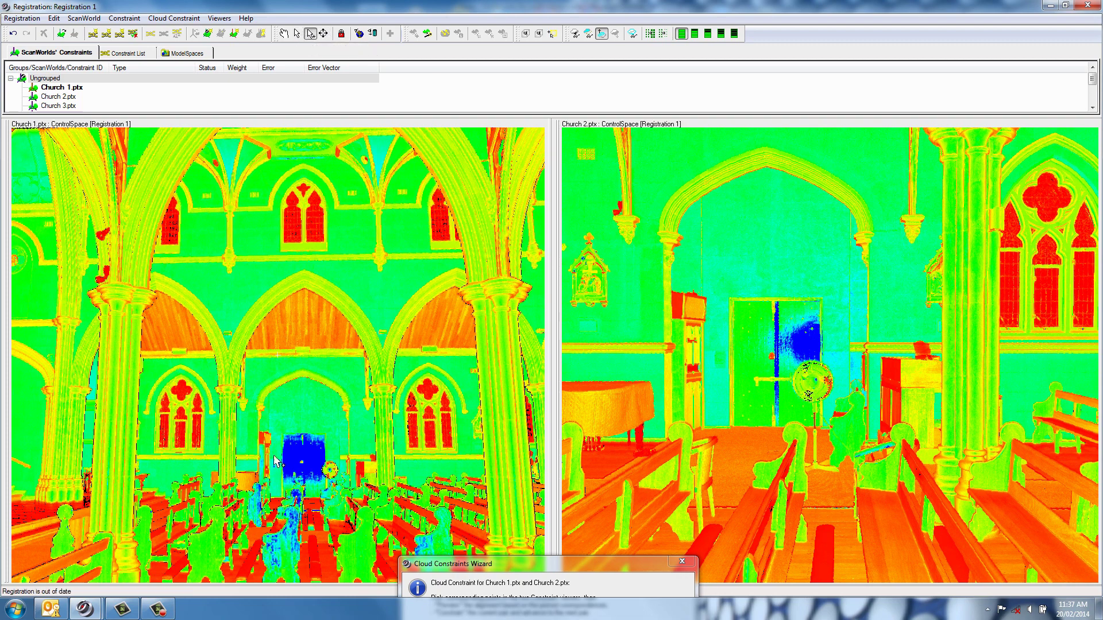
left_click(243, 407)
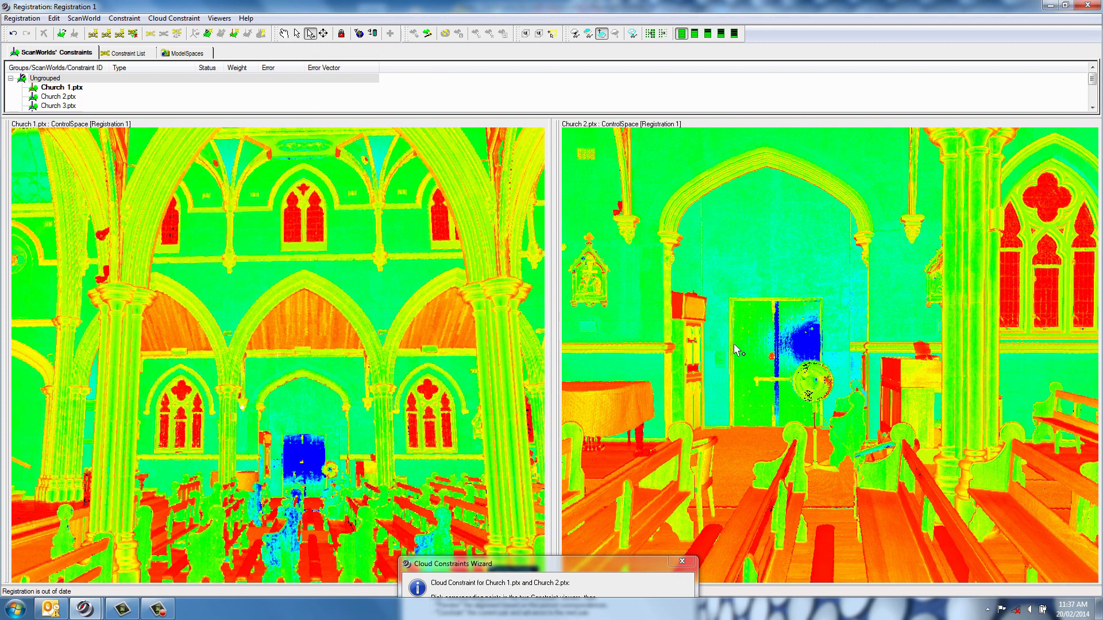
left_click(630, 240)
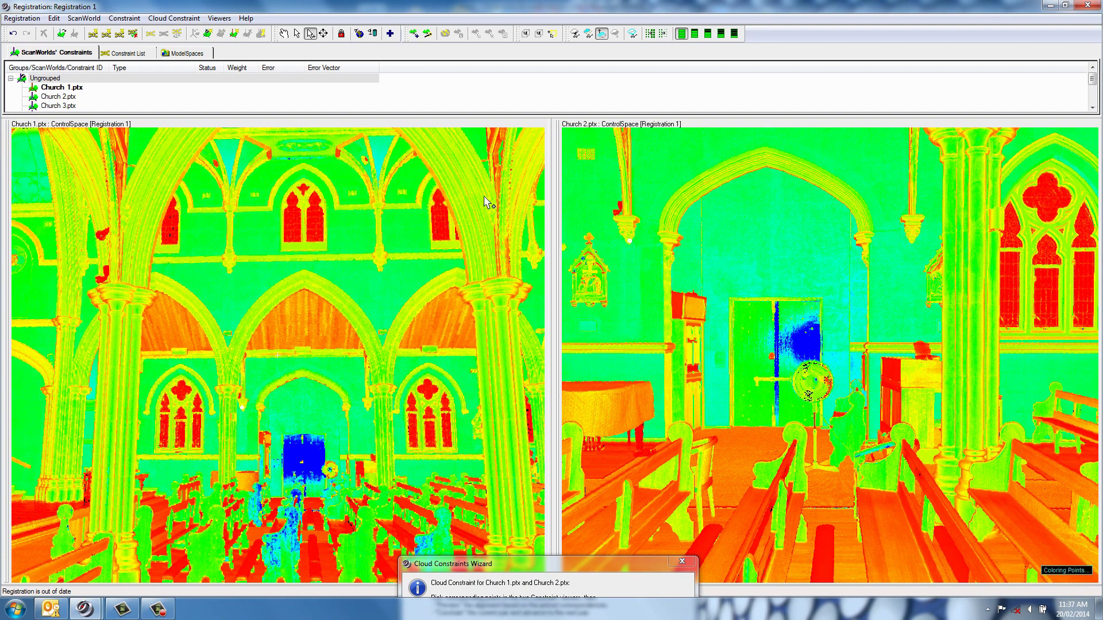
Pick the lower-right corner of the narrow side-alcove window's surround as the second matching point in Church 1 and Church 2
left_click(284, 34)
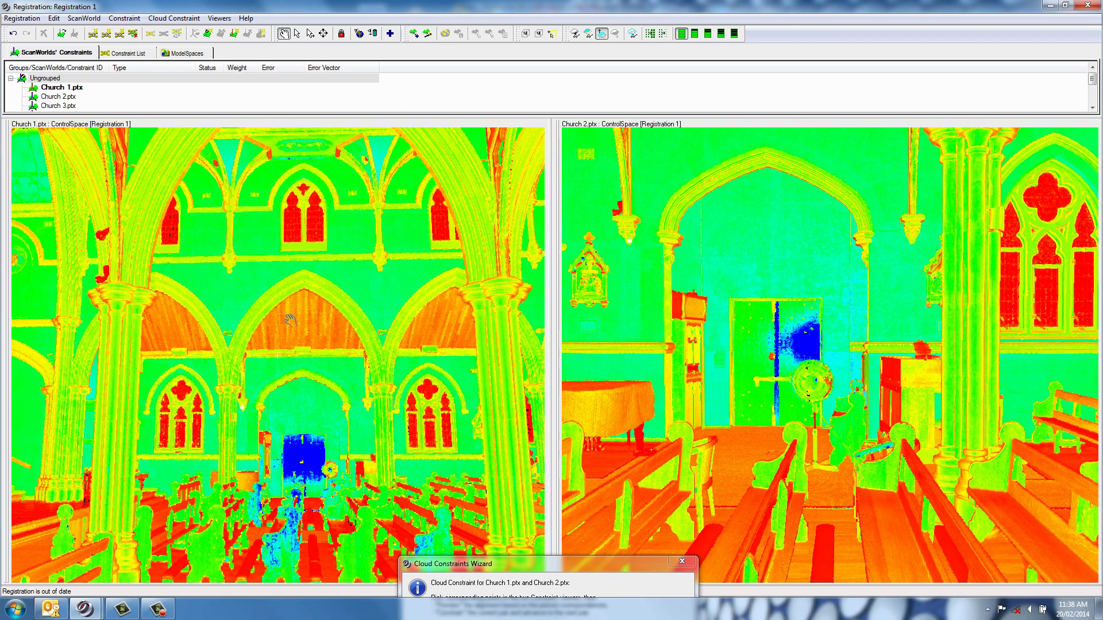
left_click_drag(286, 317, 509, 343)
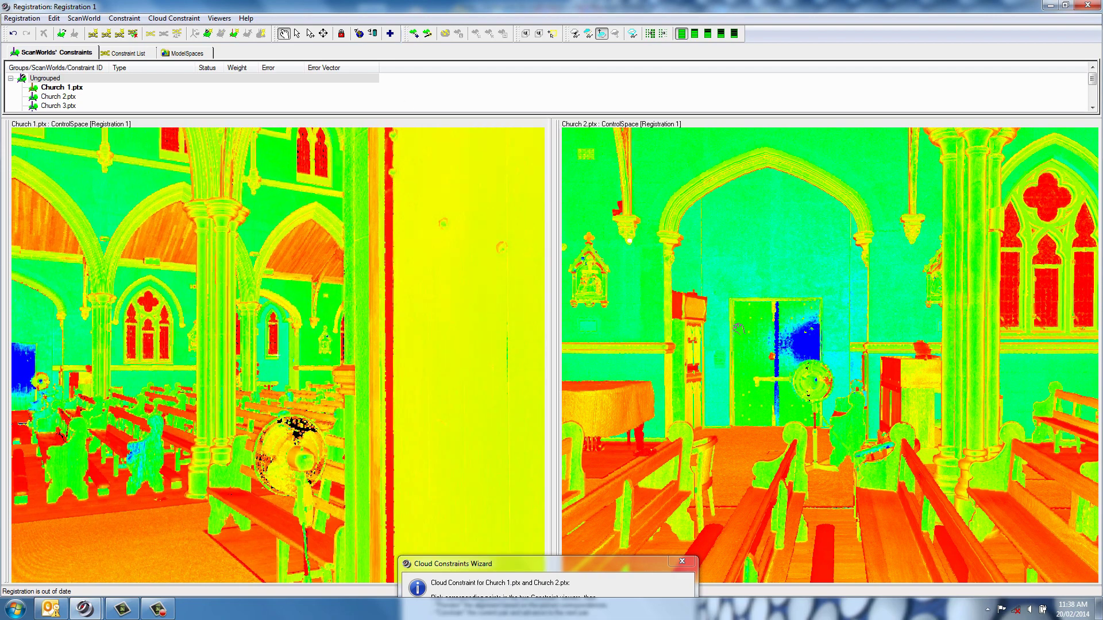
left_click_drag(738, 328, 832, 325)
left_click_drag(284, 362, 326, 358)
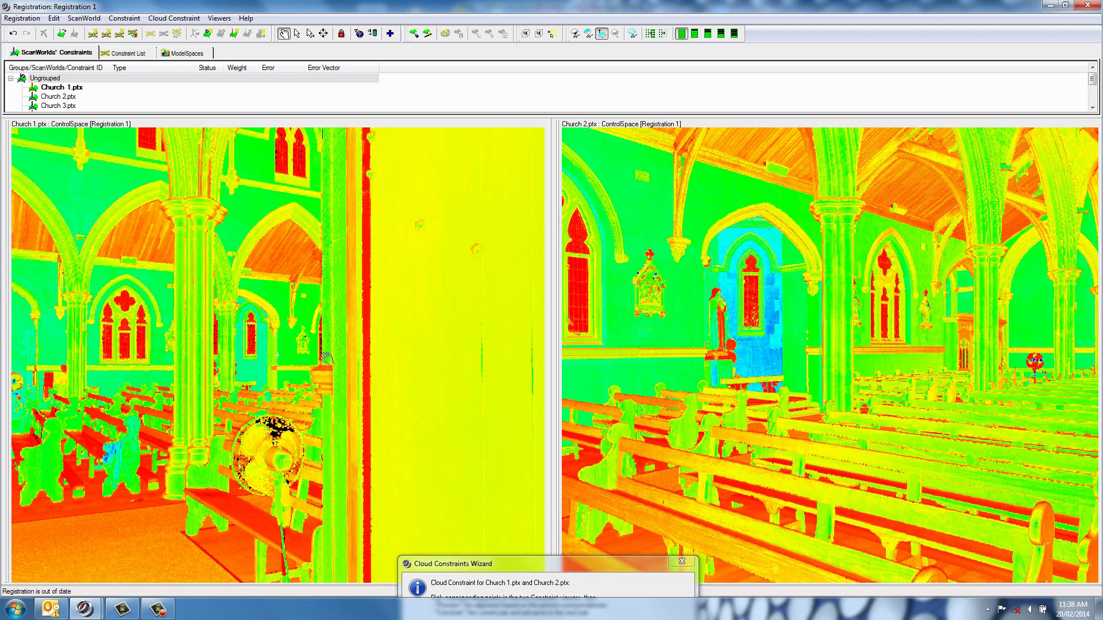
left_click(324, 33)
left_click(274, 366)
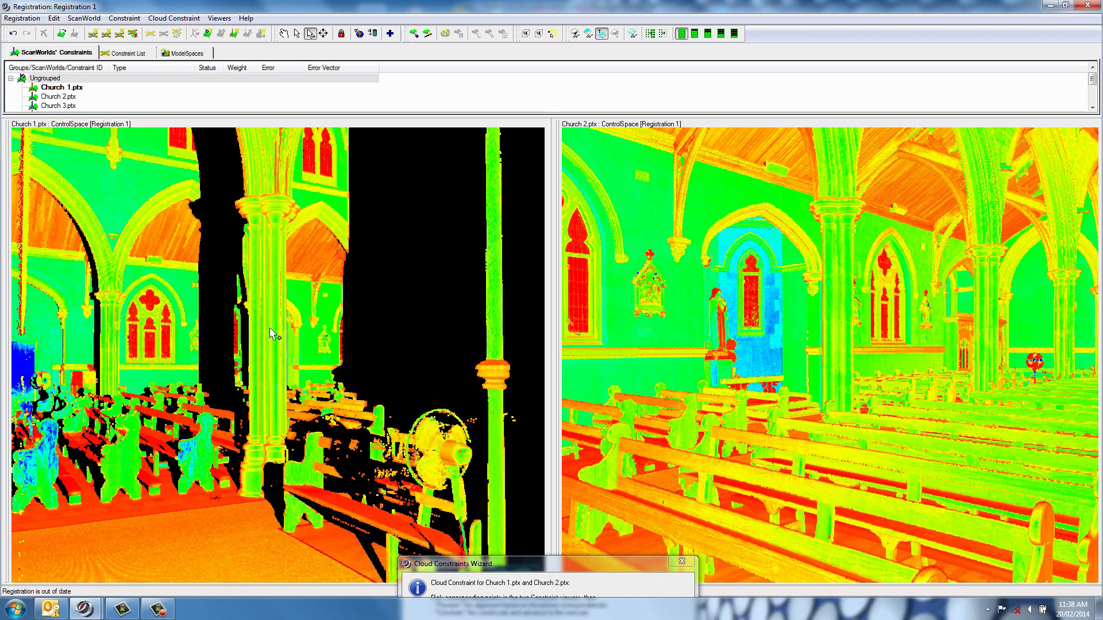
left_click(284, 34)
mouse_move(347, 359)
right_mouse_down()
mouse_move(352, 432)
mouse_move(349, 380)
right_mouse_up()
key("s")
left_click(765, 338)
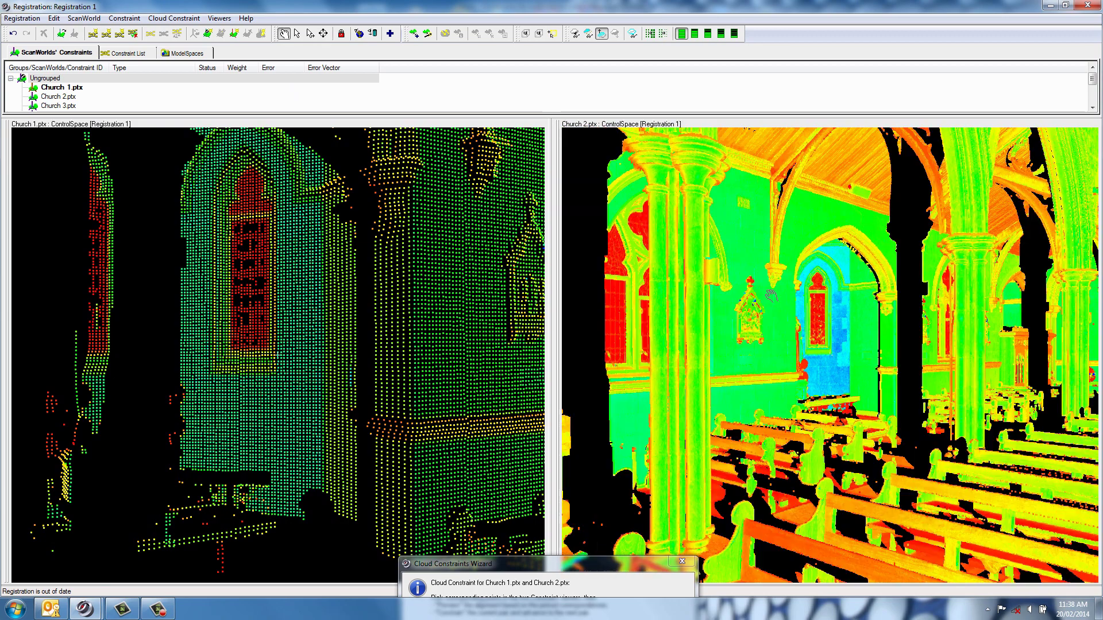
scroll(771, 296, "up", 3)
left_click(310, 34)
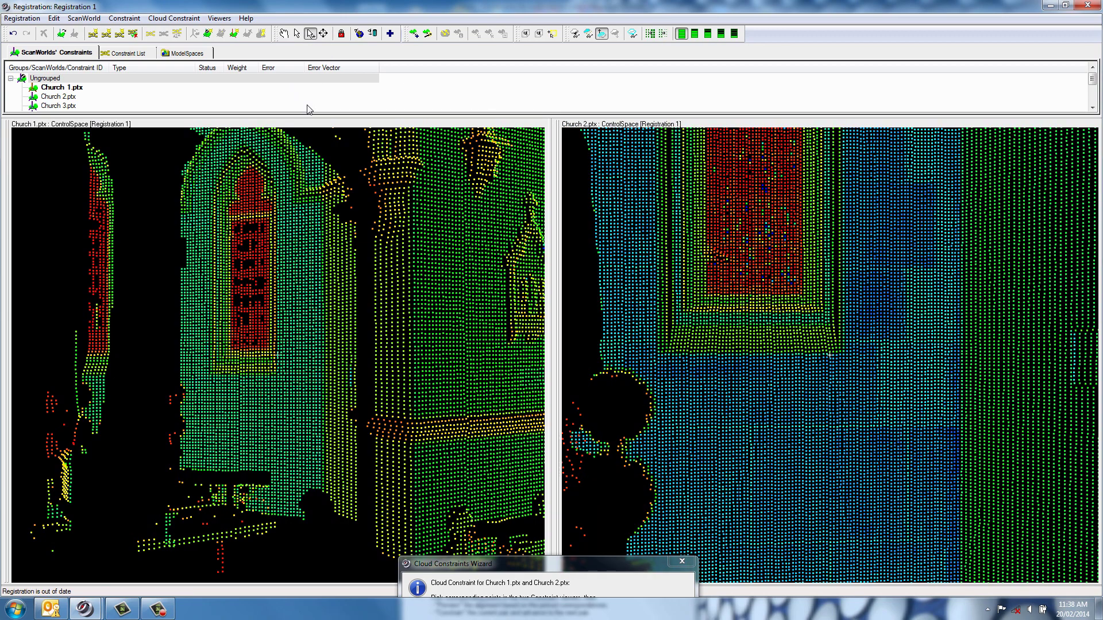
left_click(837, 355)
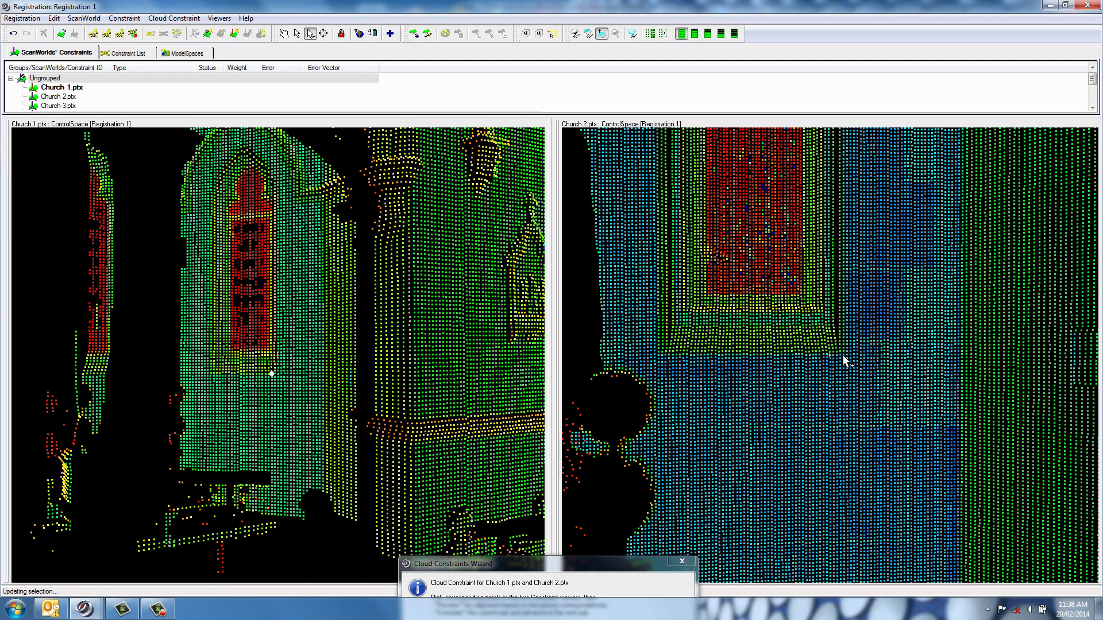
Pick the upper end of the handrail by the altar steps as the third matching point in Church 1 and Church 2
left_click(284, 33)
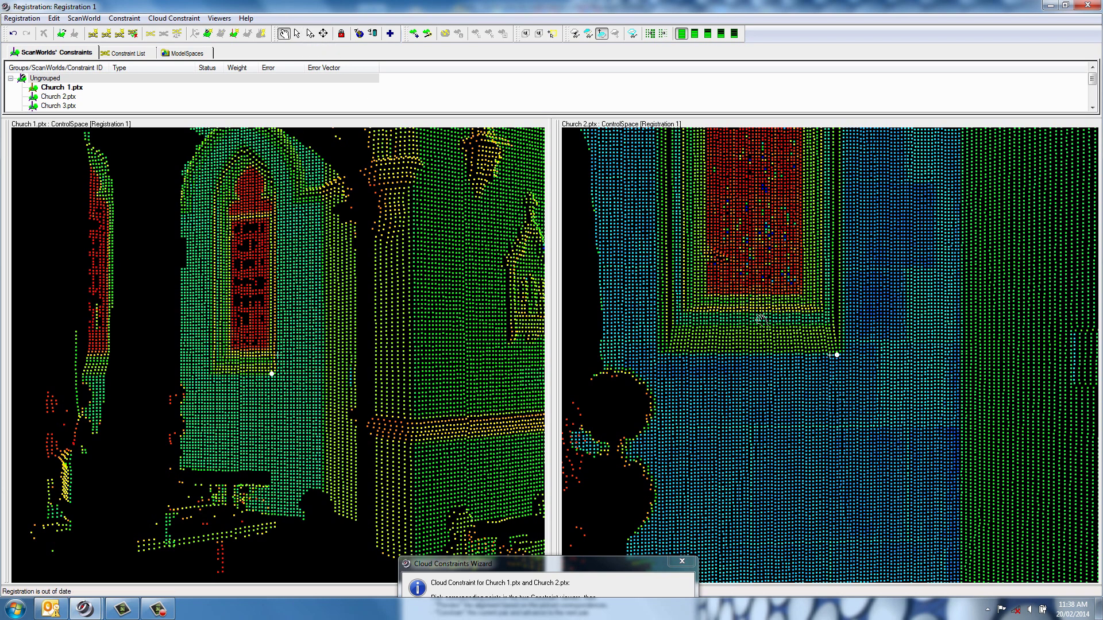
scroll(332, 264, "down", 10)
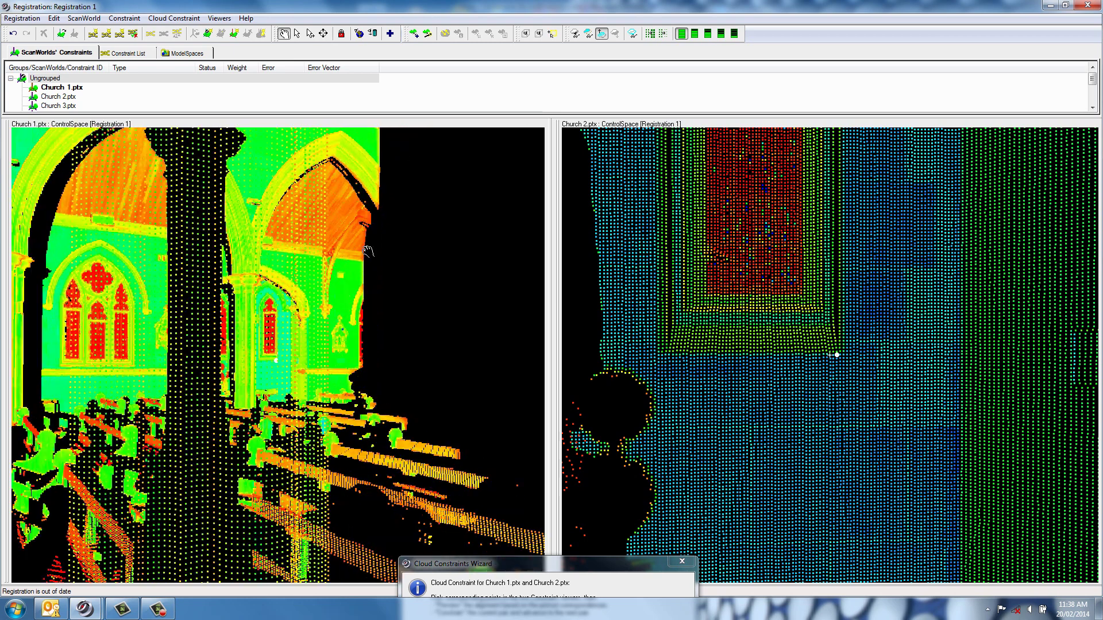
scroll(332, 265, "down", 9)
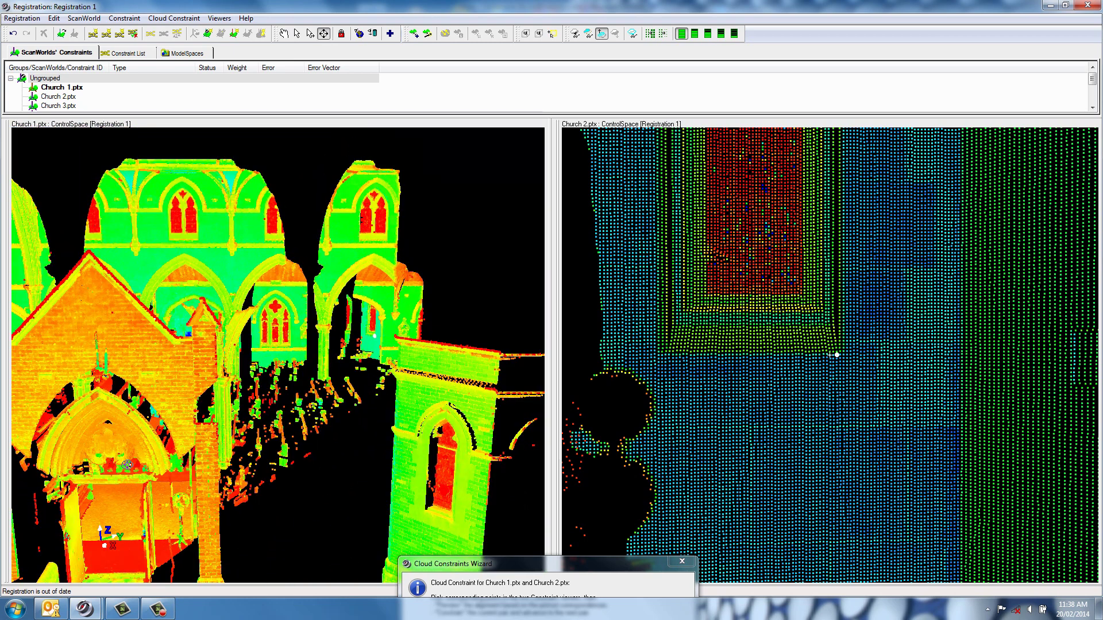
scroll(341, 423, "up", 10)
scroll(342, 423, "down", 10)
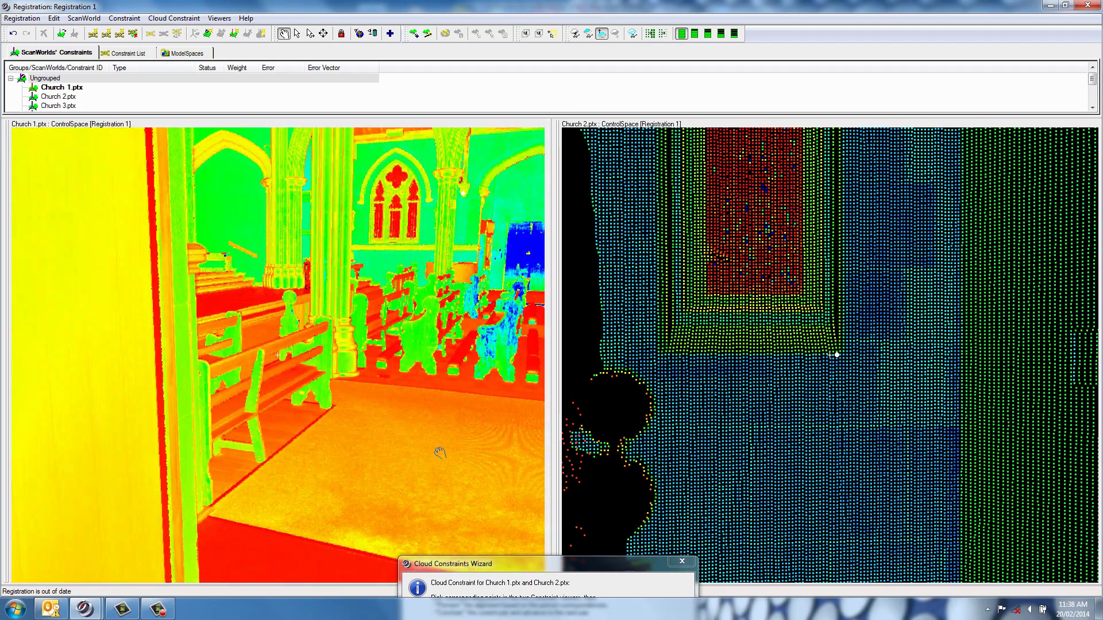
left_click_drag(396, 489, 434, 453)
scroll(856, 383, "down", 10)
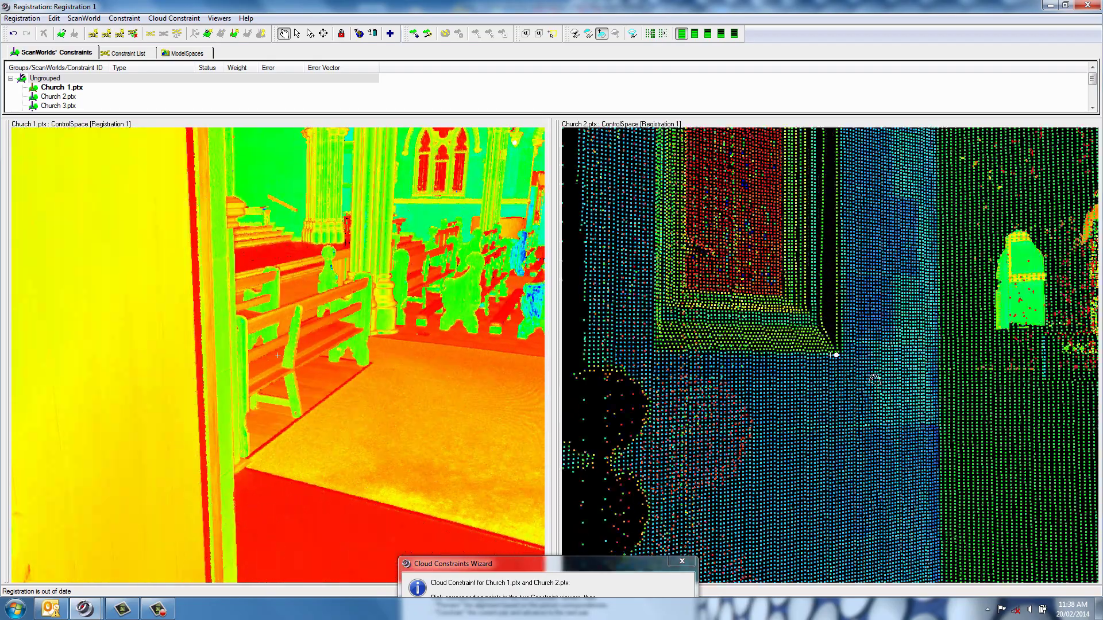
left_click_drag(856, 382, 561, 348)
left_click_drag(1063, 336, 773, 333)
key("s")
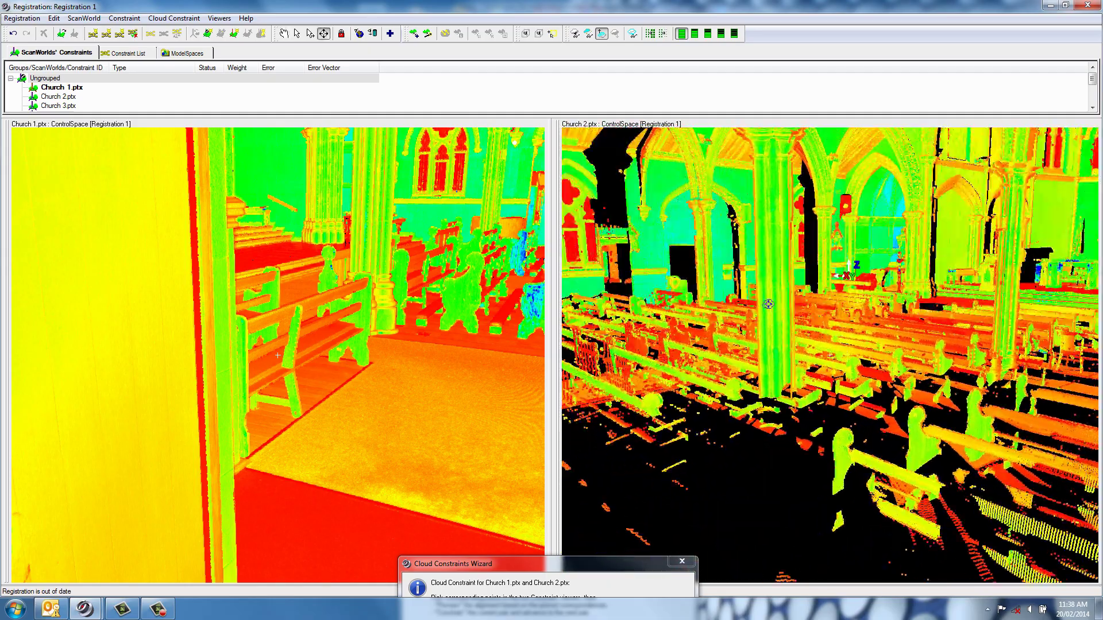
left_click(779, 286)
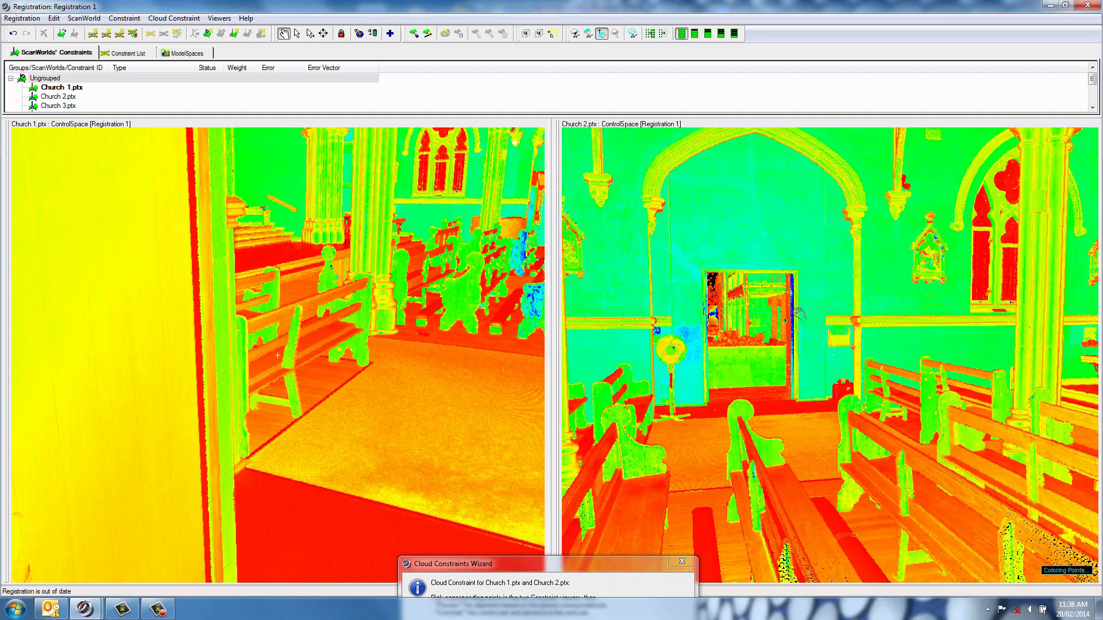
left_click_drag(757, 367, 870, 378)
left_click(310, 33)
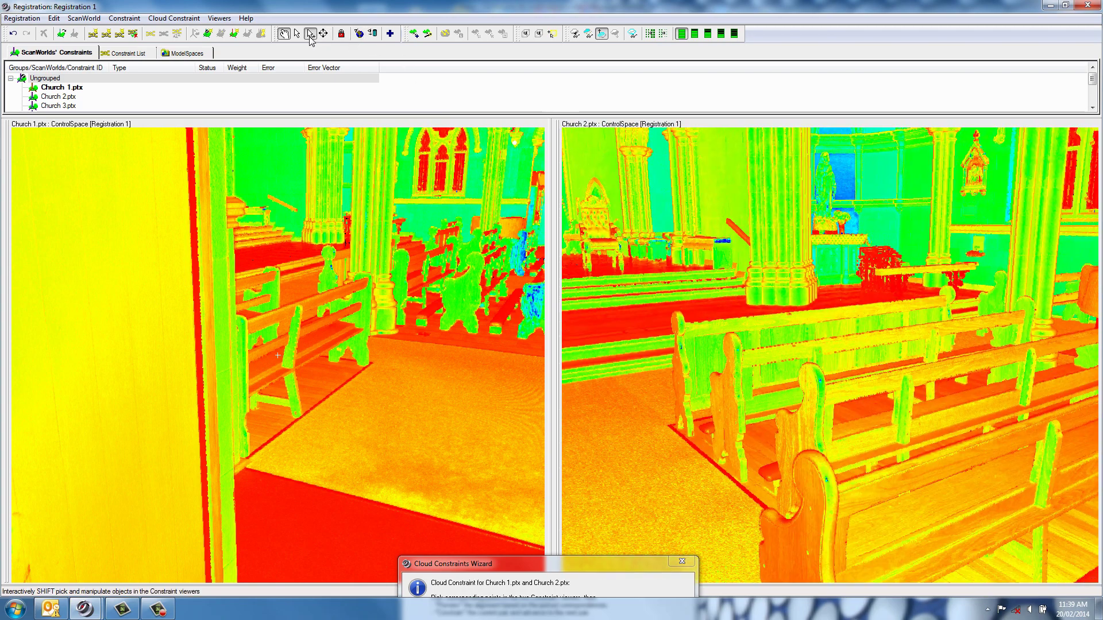
left_click(270, 196)
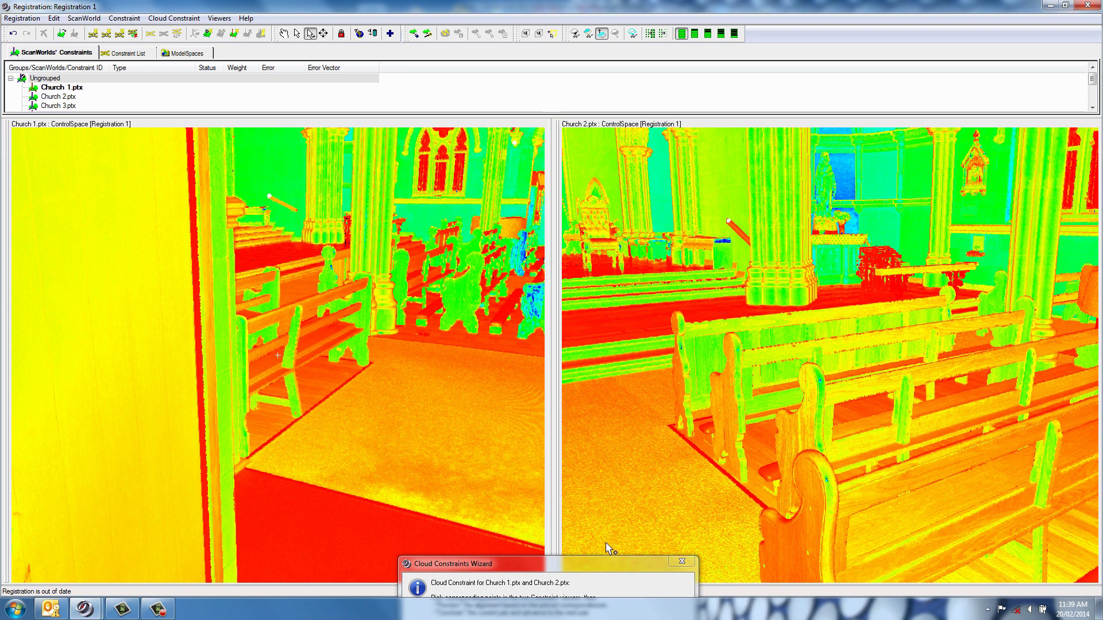
Constrain the Church 1 and Church 2 pair, advance to Church 2 and Church 3, and move the wizard dialog clear of the viewers
left_click_drag(607, 563, 582, 370)
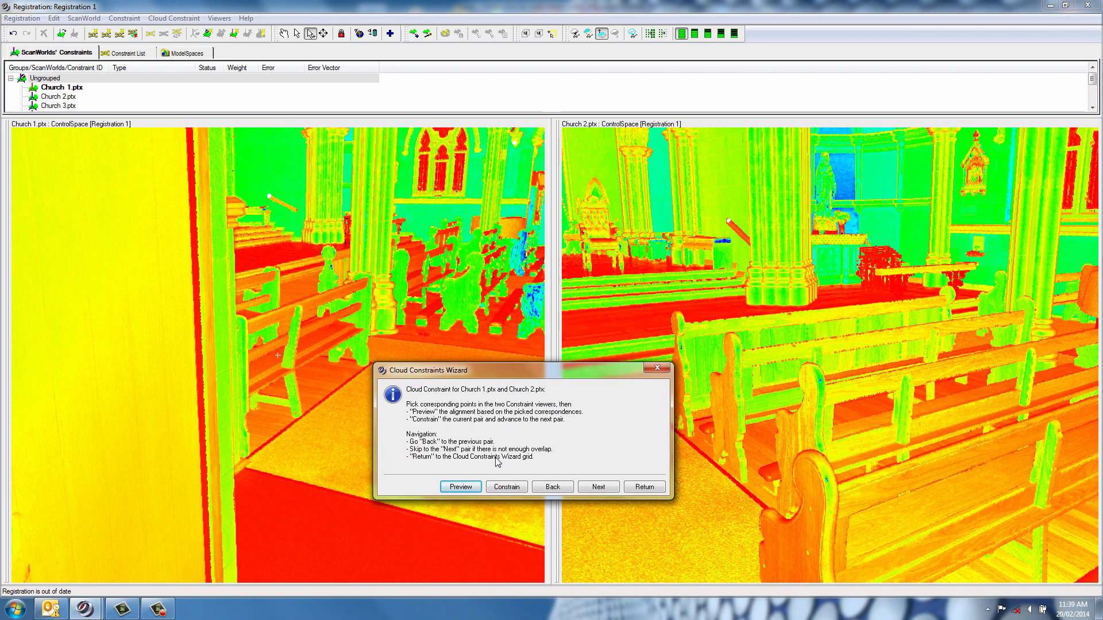
left_click(507, 488)
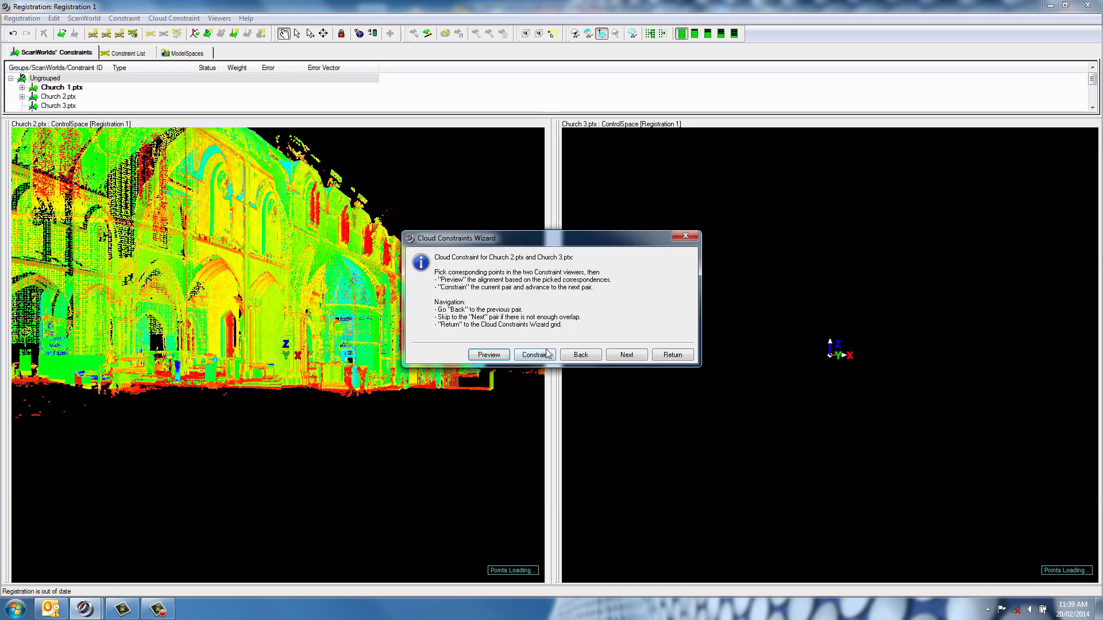
left_click_drag(496, 241, 515, 582)
left_click(483, 243)
Pick the centre of the round cone on the wall-mounted speaker as the first matching point in Church 2 and Church 3
key("s")
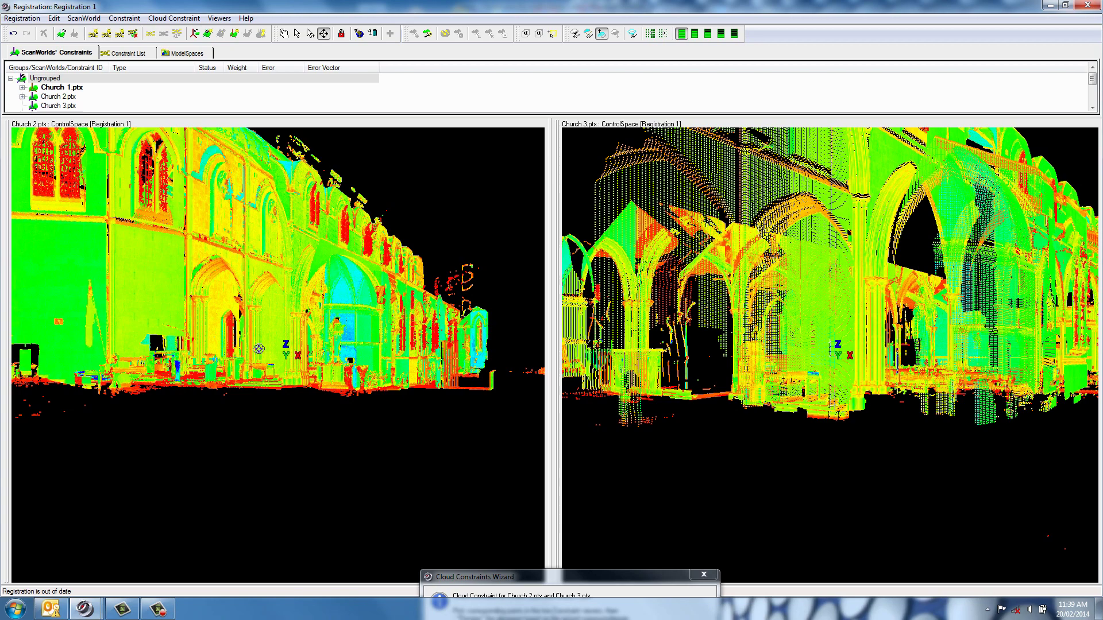
left_click(272, 339)
key("s")
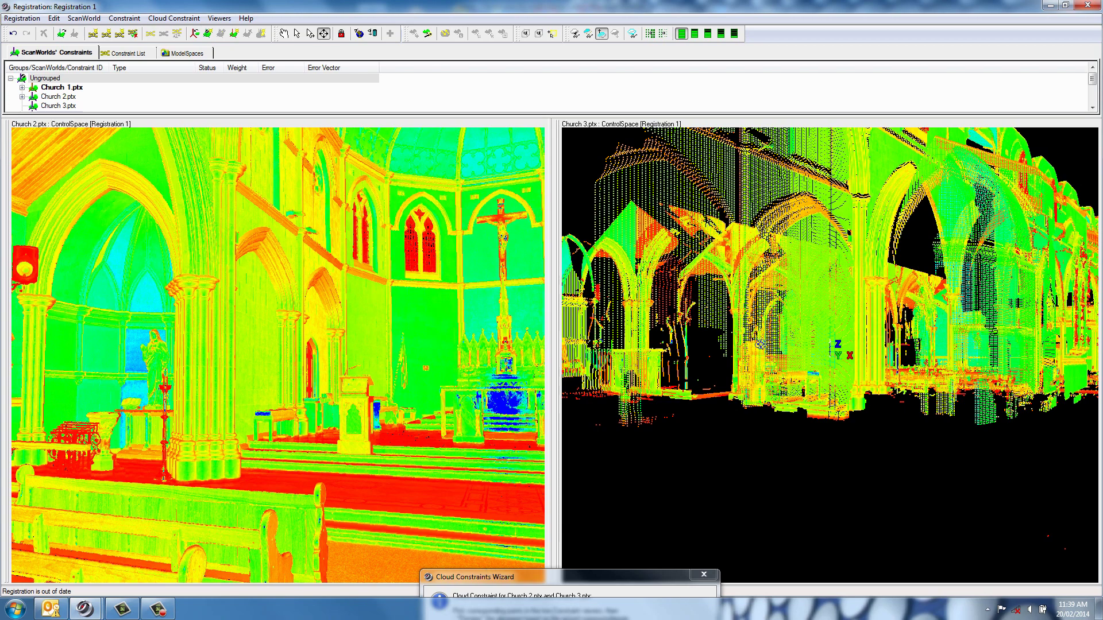
left_click(858, 324)
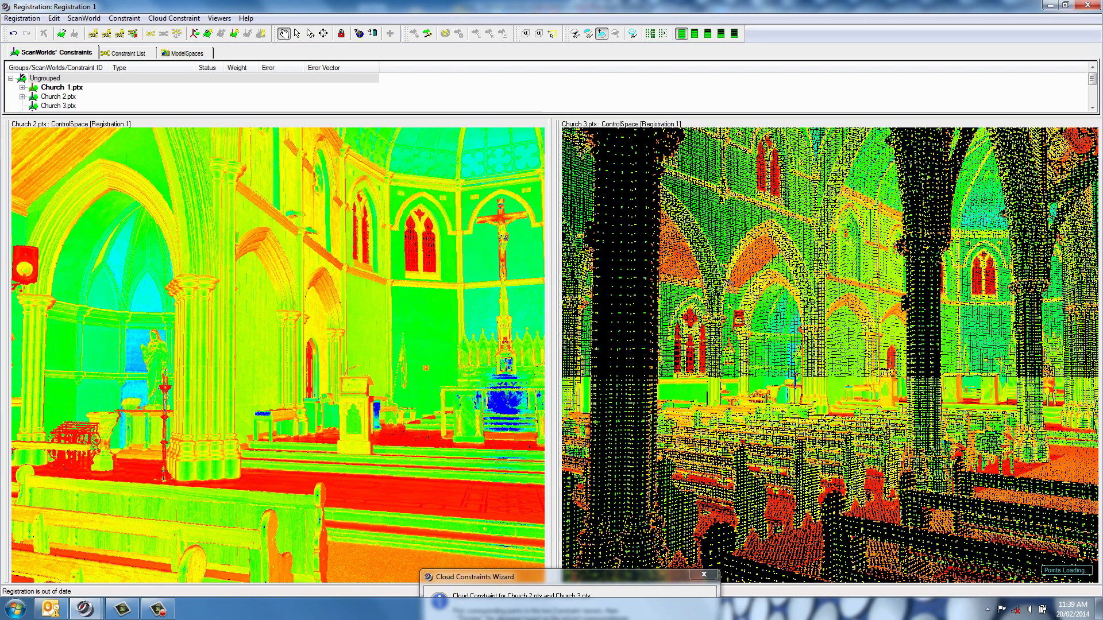
left_click_drag(842, 331, 813, 329)
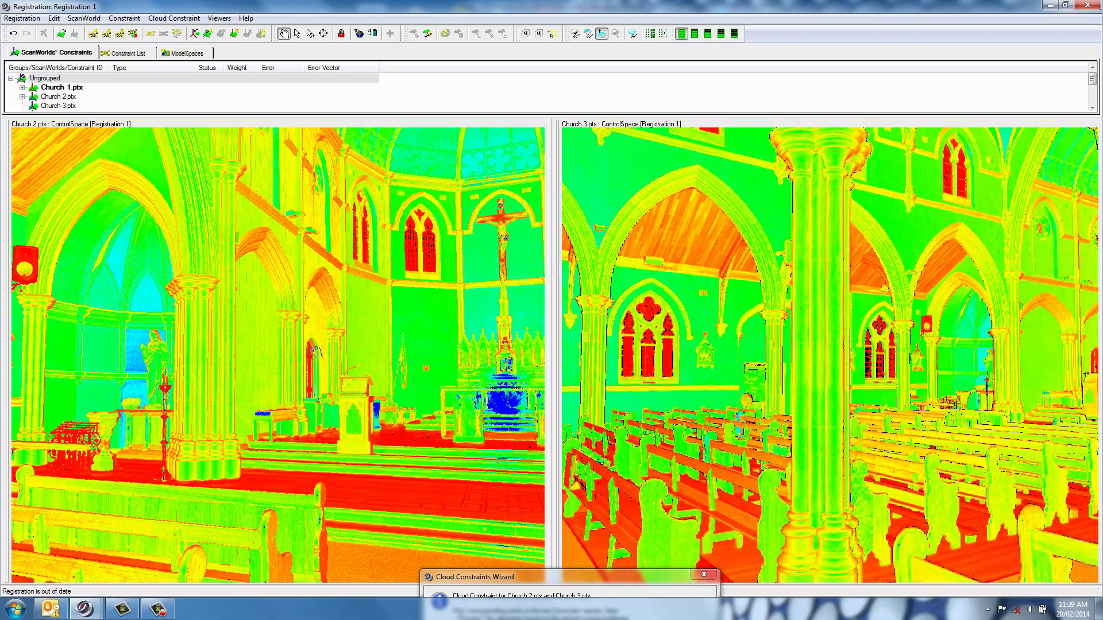
left_click_drag(336, 346, 312, 351)
key("s")
left_click(95, 212)
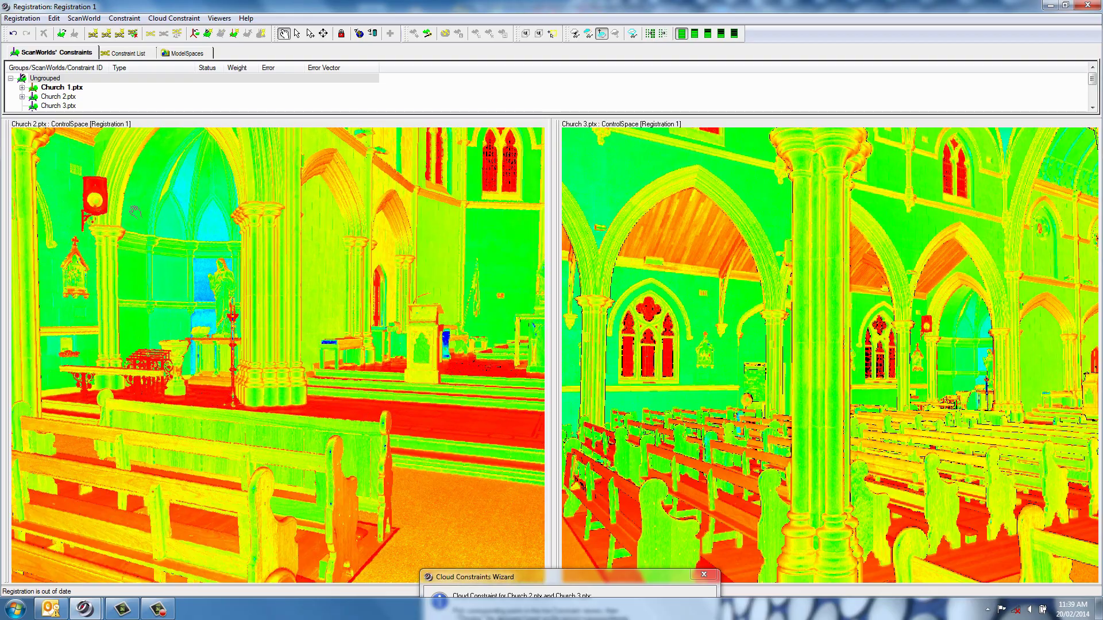
key("s")
left_click(932, 327)
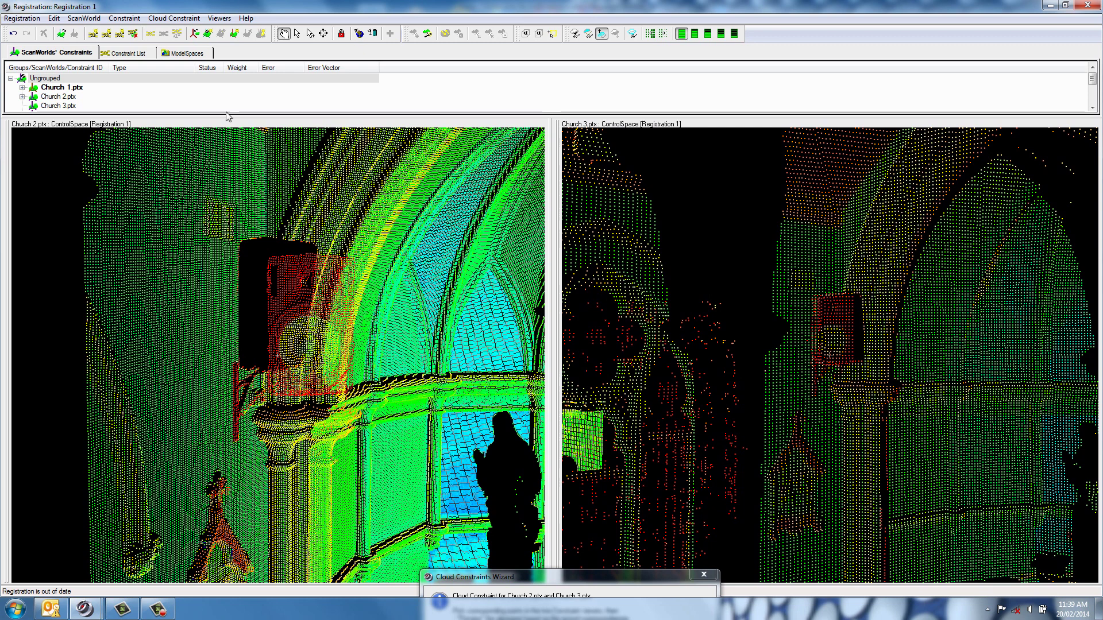
left_click(310, 34)
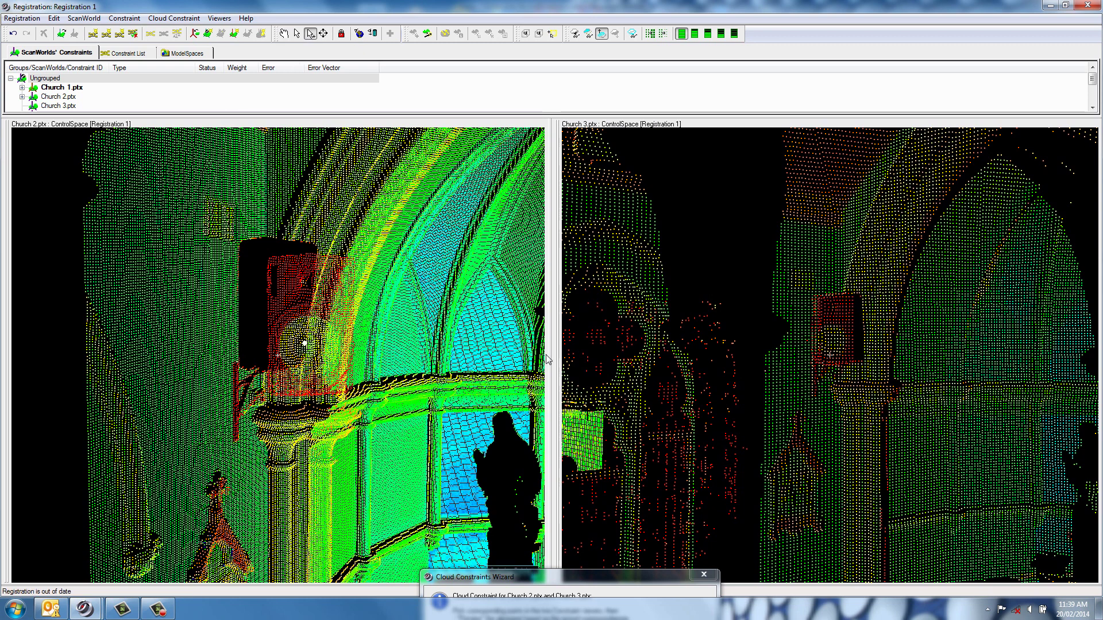
left_click(836, 342)
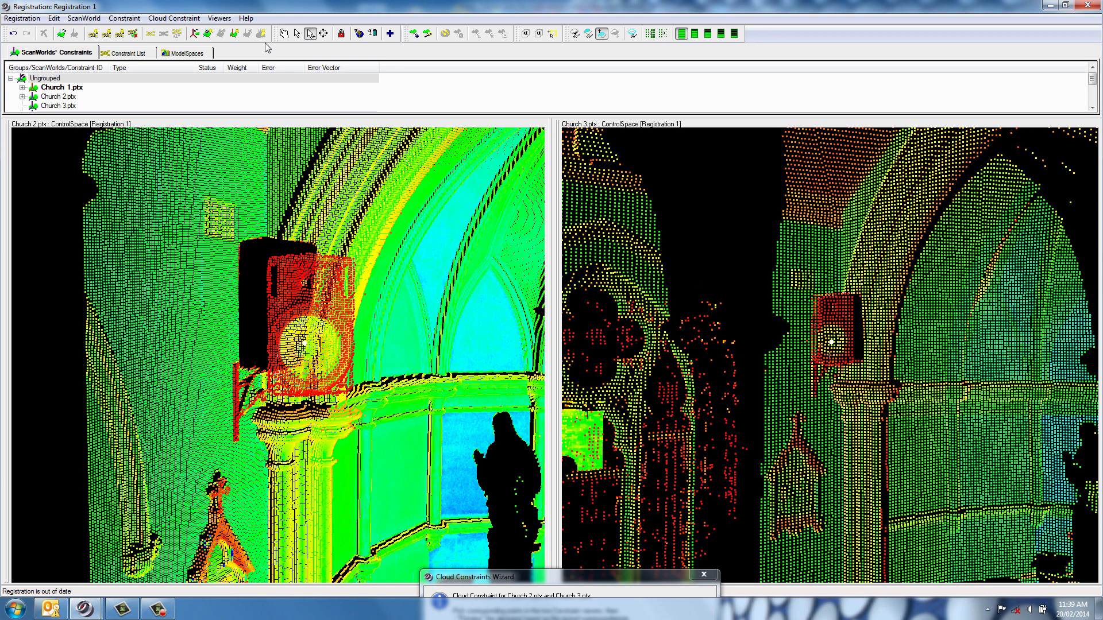
Pick the lower-left corner of the lectern's base as the second matching point in Church 2 and Church 3
left_click(284, 33)
left_click_drag(343, 221, 330, 352)
left_click_drag(322, 313, 85, 330)
right_click_drag(84, 331, 49, 331)
left_click_drag(187, 328, 123, 313)
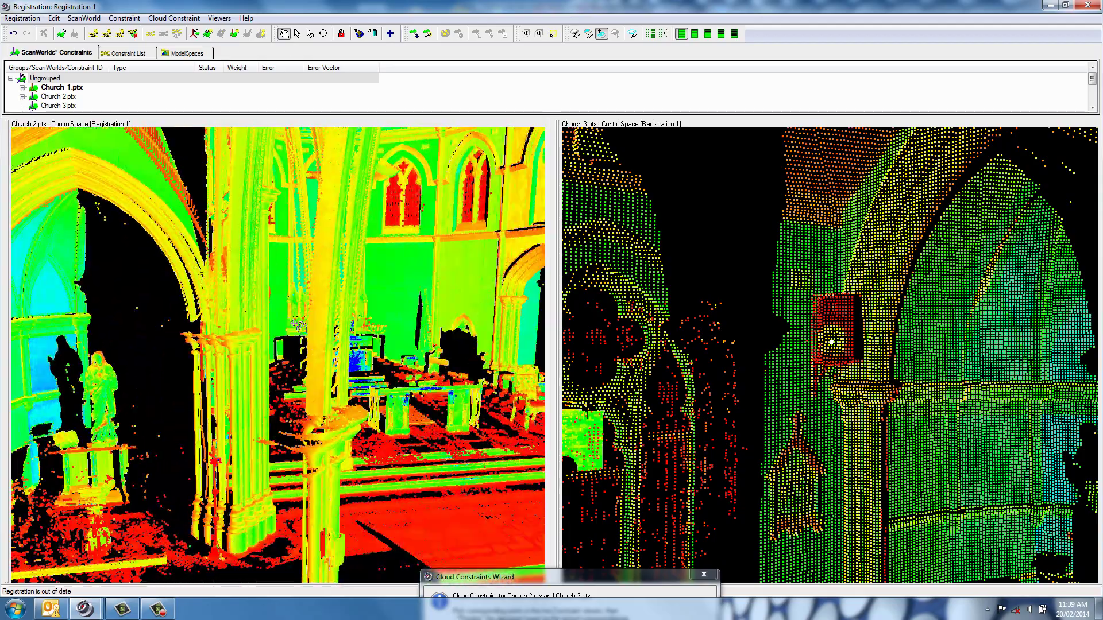
right_click_drag(123, 313, 18, 321)
left_click_drag(850, 385, 764, 400)
key("s")
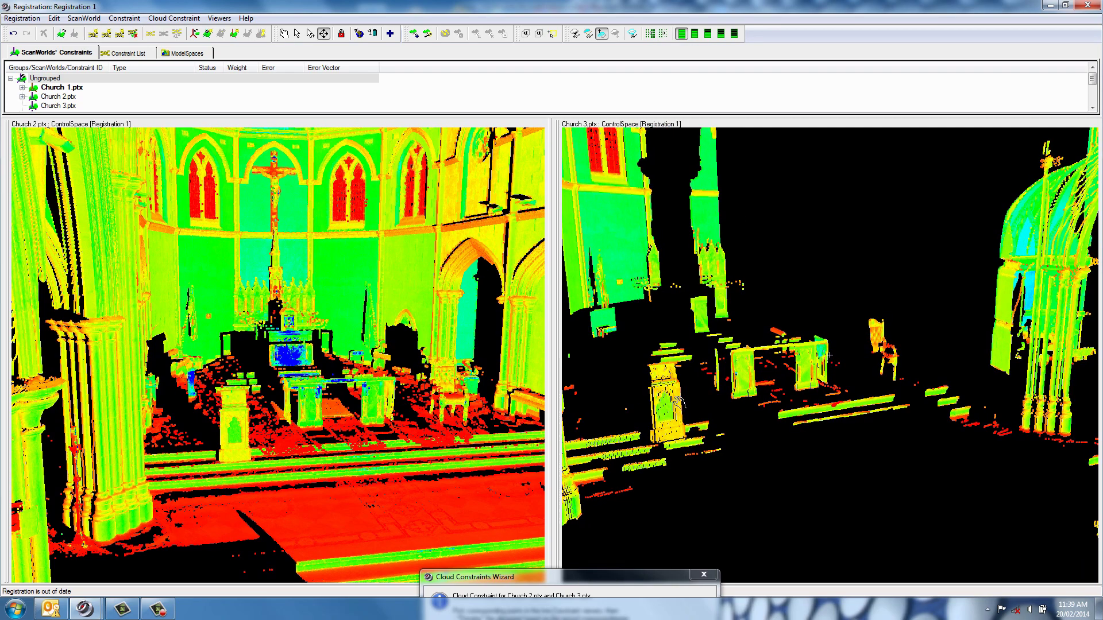
right_click_drag(678, 402, 830, 367)
middle_click_drag(831, 366, 747, 391)
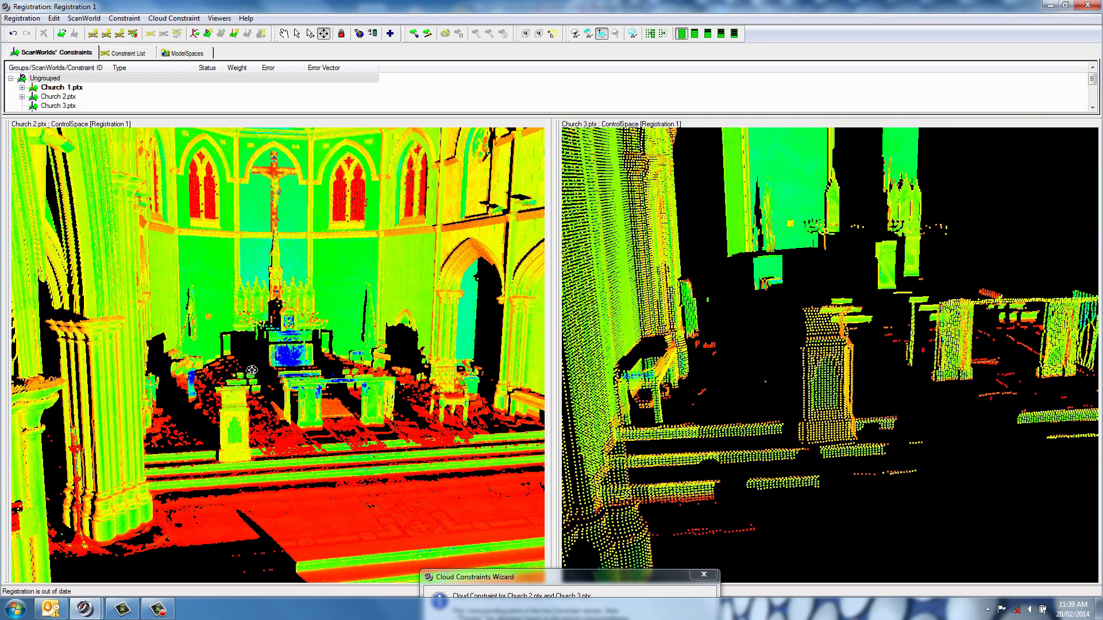
left_click(241, 411)
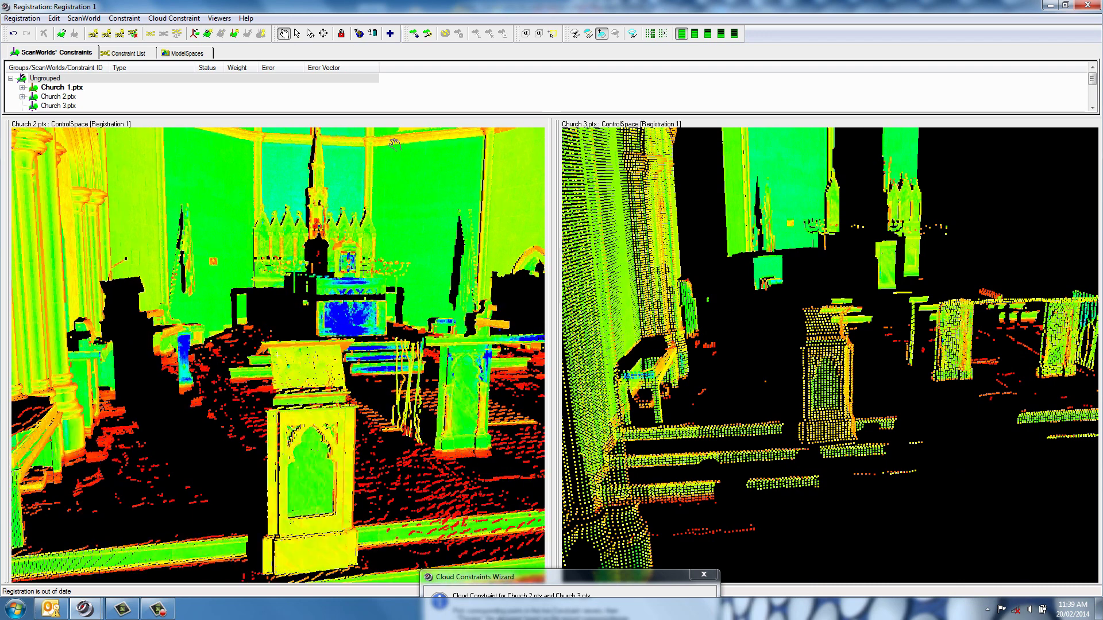
left_click(311, 34)
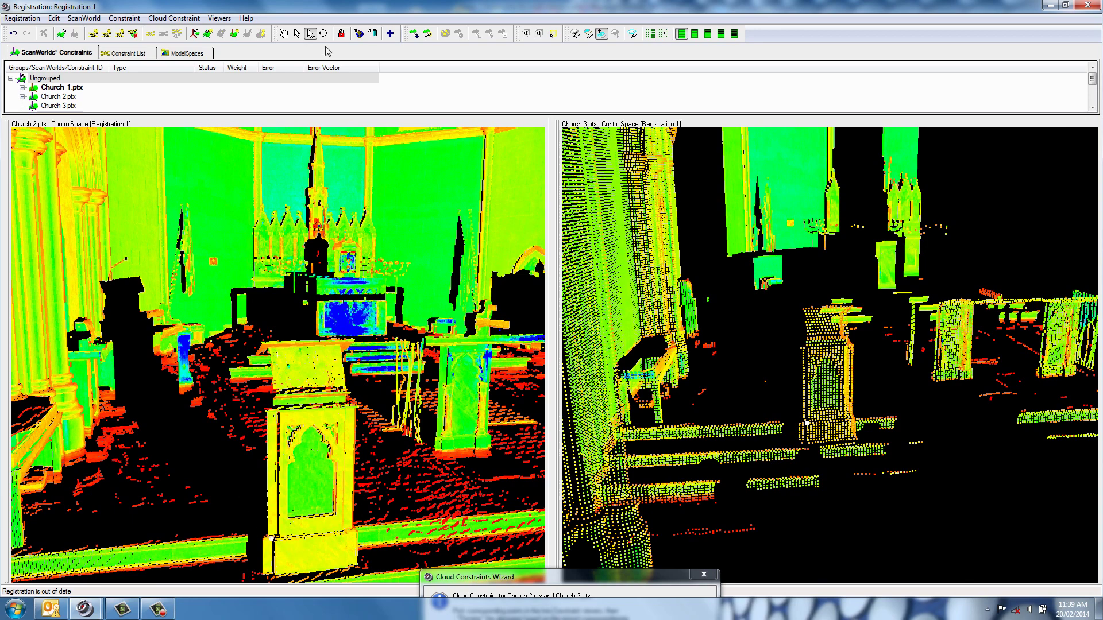
Pick the upper-right corner of the red speaker above the pillar capital as the third matching point in Church 2 and Church 3
left_click(284, 33)
left_click_drag(419, 264, 278, 355)
left_click_drag(392, 320, 380, 327)
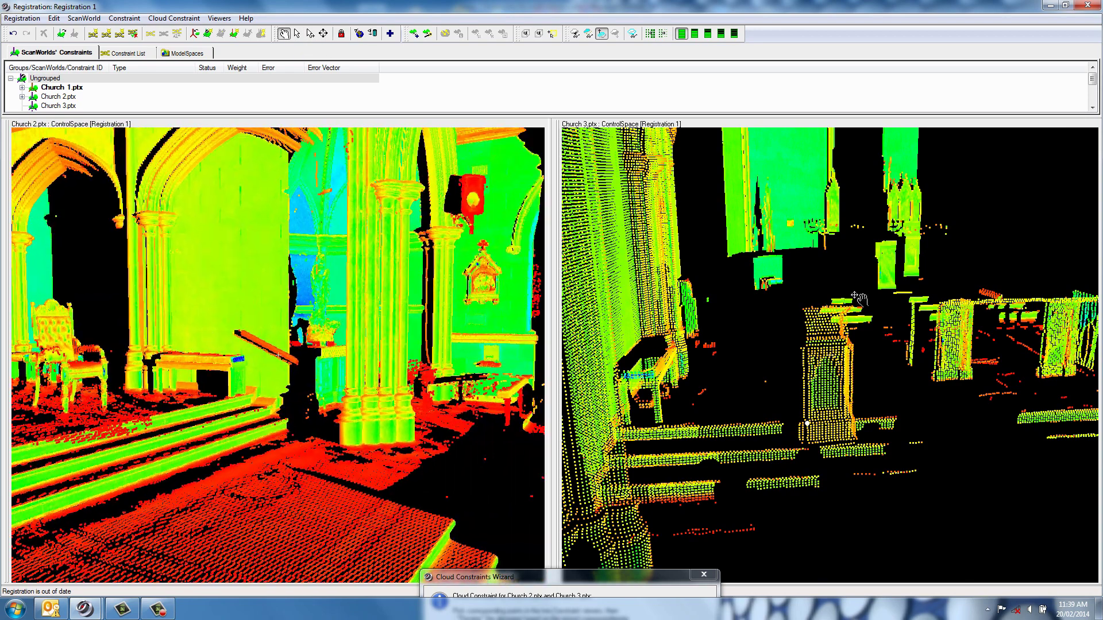
left_click_drag(859, 300, 585, 323)
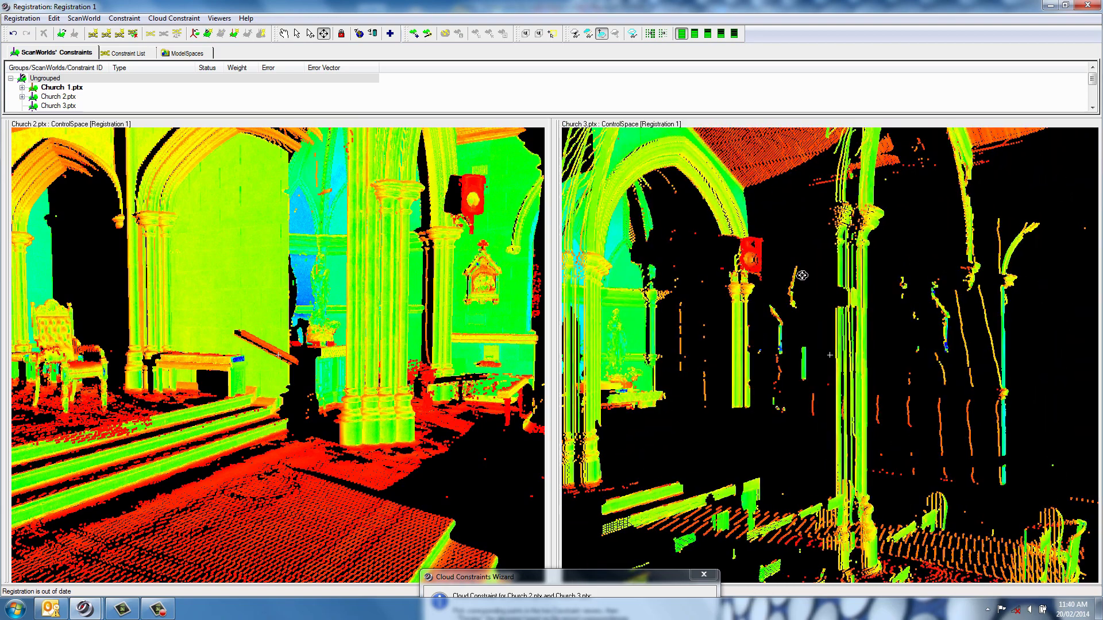
key("s")
left_click(759, 270)
right_click_drag(766, 287, 795, 369)
scroll(794, 370, "down", 2)
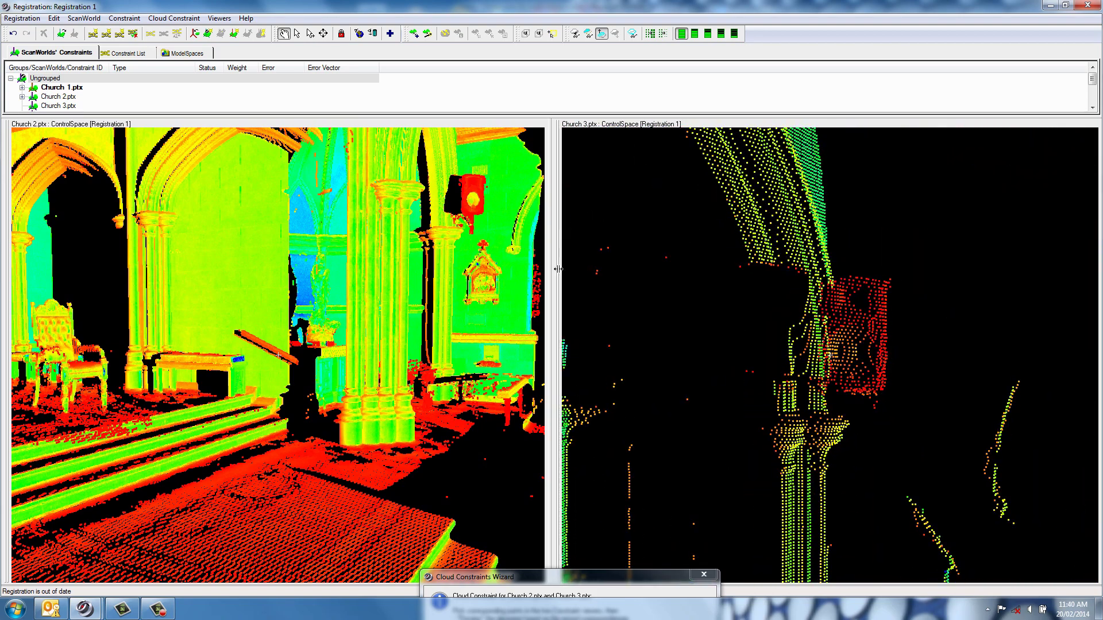
scroll(484, 263, "up", 5)
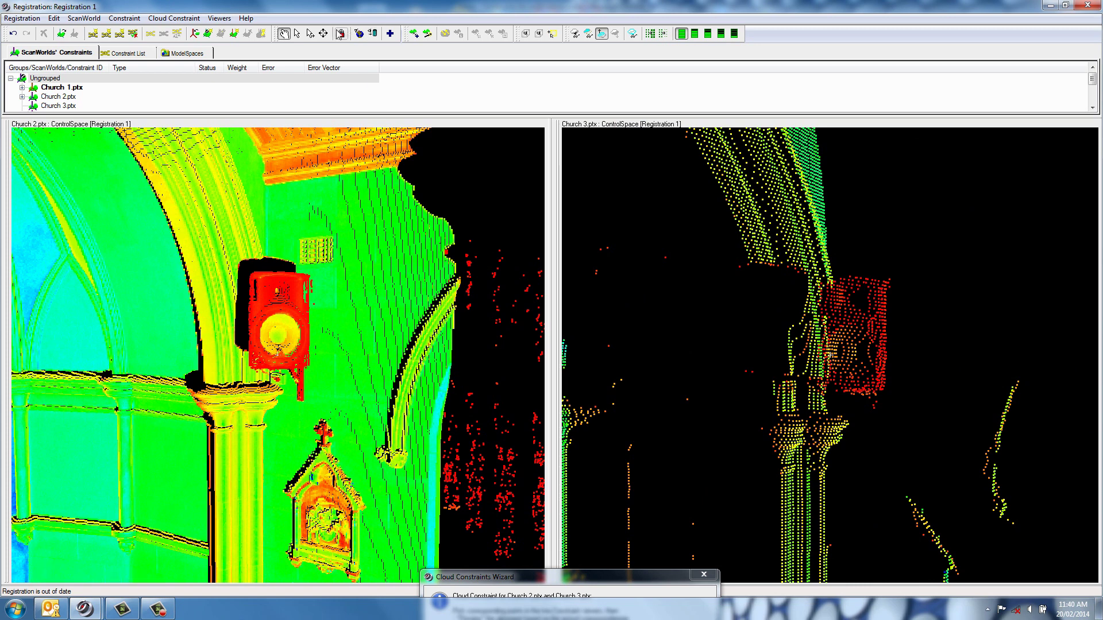
left_click(310, 33)
Constrain the Church 2 and Church 3 pair, advance to Church 3 and Church 4, and move the wizard dialog clear of the viewers
left_click_drag(579, 584, 535, 286)
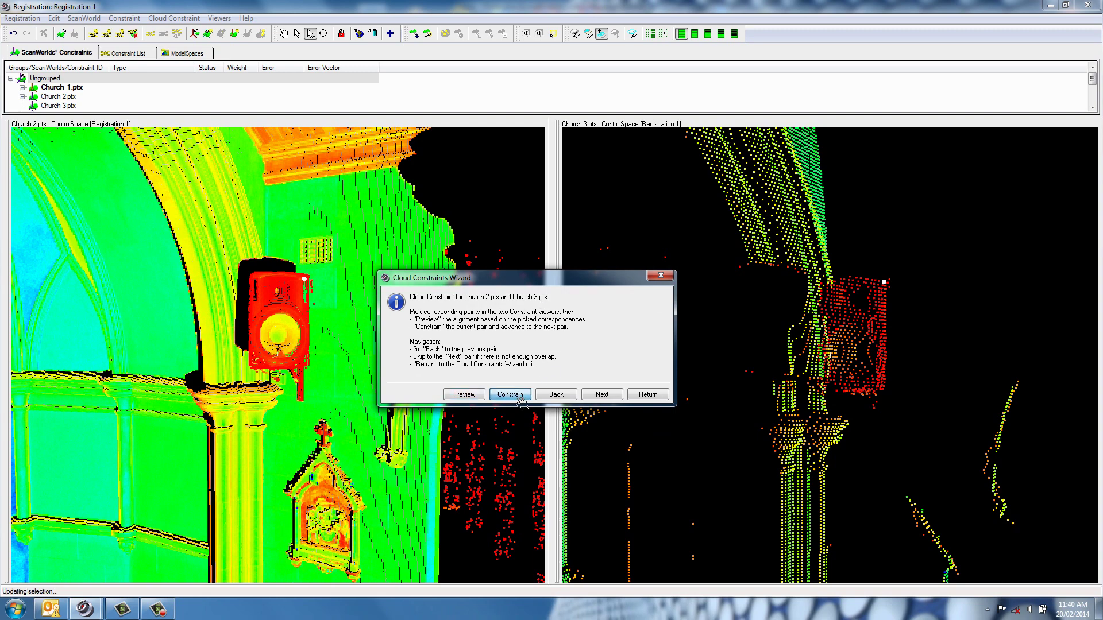
left_click(511, 395)
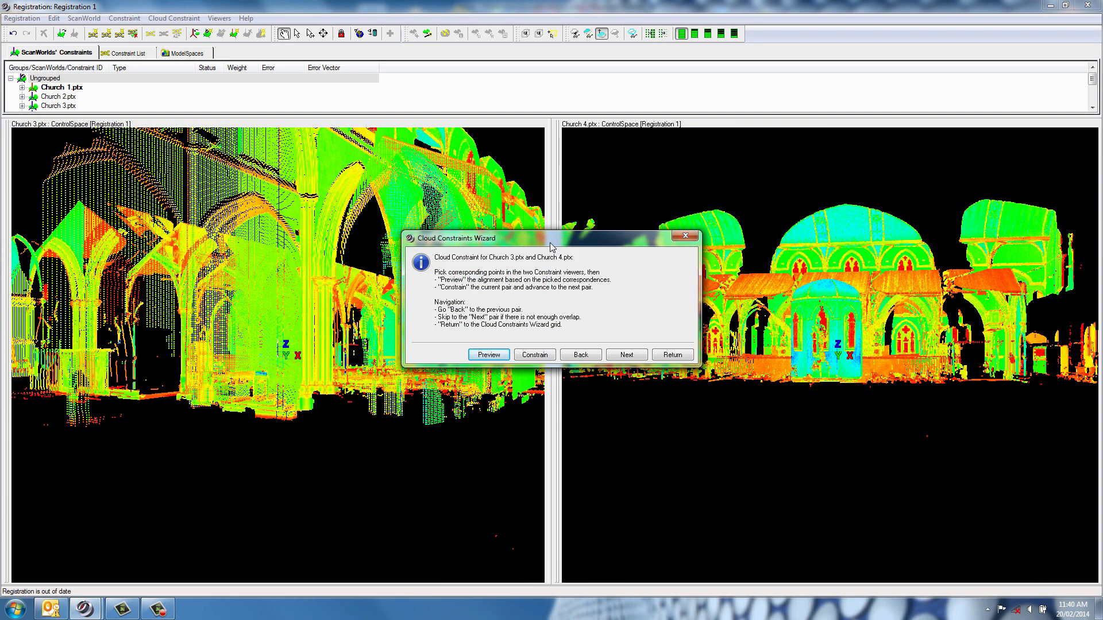
left_click_drag(550, 247, 570, 579)
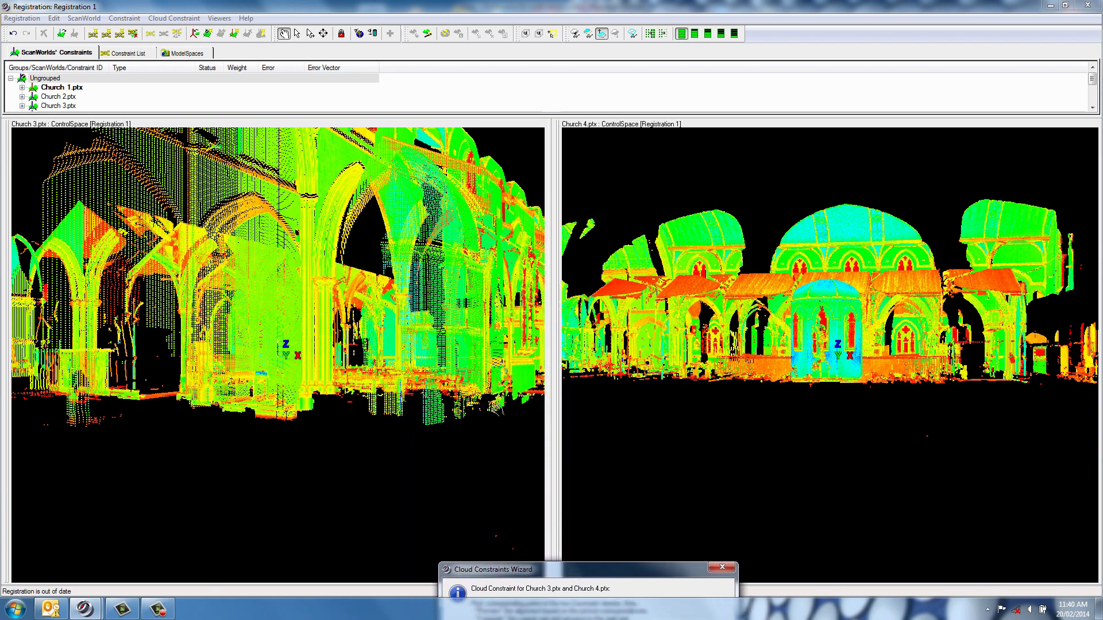
Pick the lower-left corner of the window sill to the right of the alcove statue as the first matching point in Church 3 and Church 4
key("s")
left_click(405, 347)
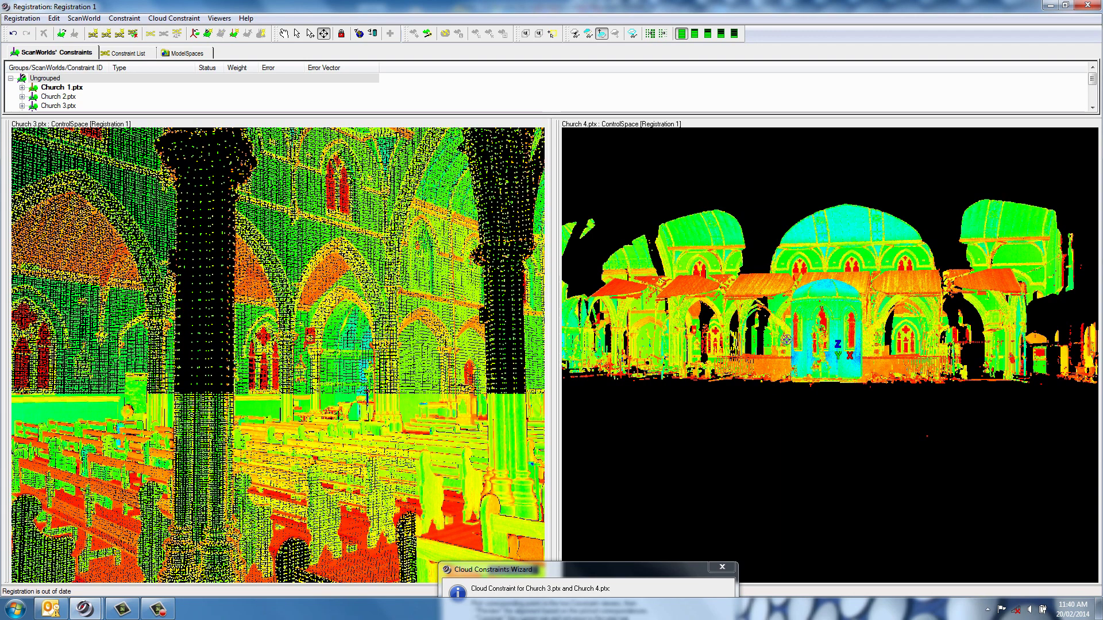
key("s")
left_click(814, 336)
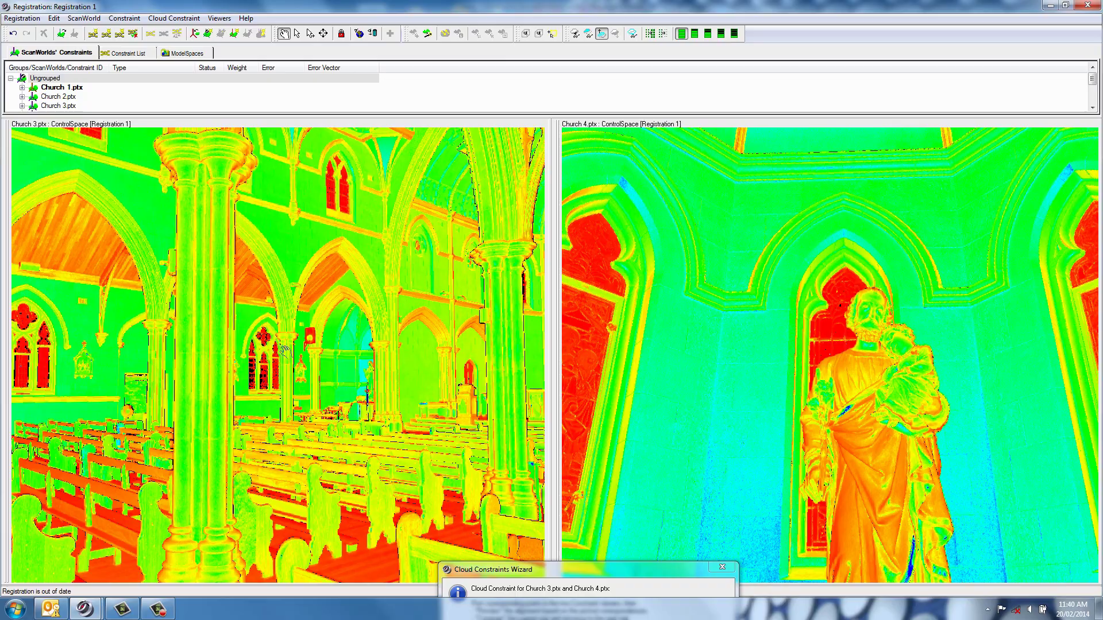
left_click_drag(284, 350, 372, 436)
key("s")
left_click(389, 328)
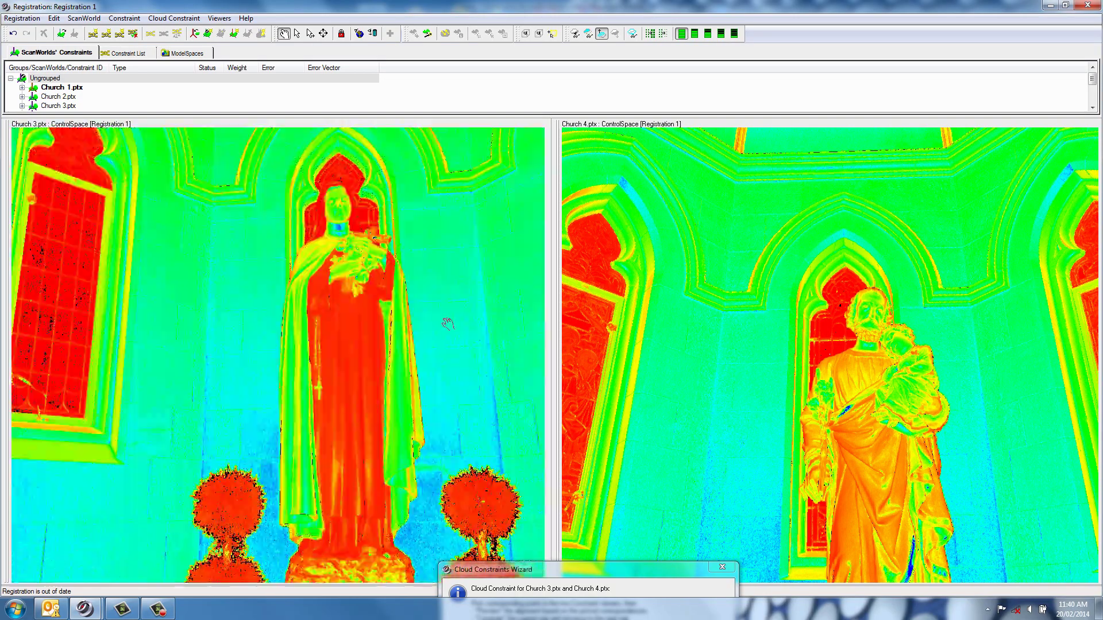
key("Home")
left_click_drag(276, 339, 341, 330)
key("s")
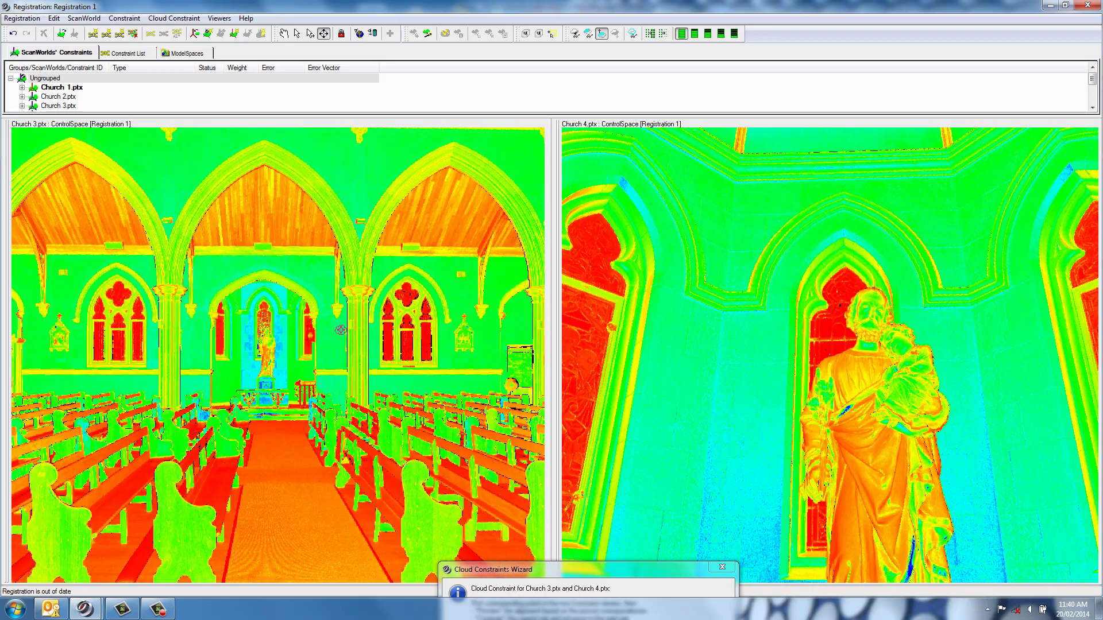
scroll(281, 344, "down", 5)
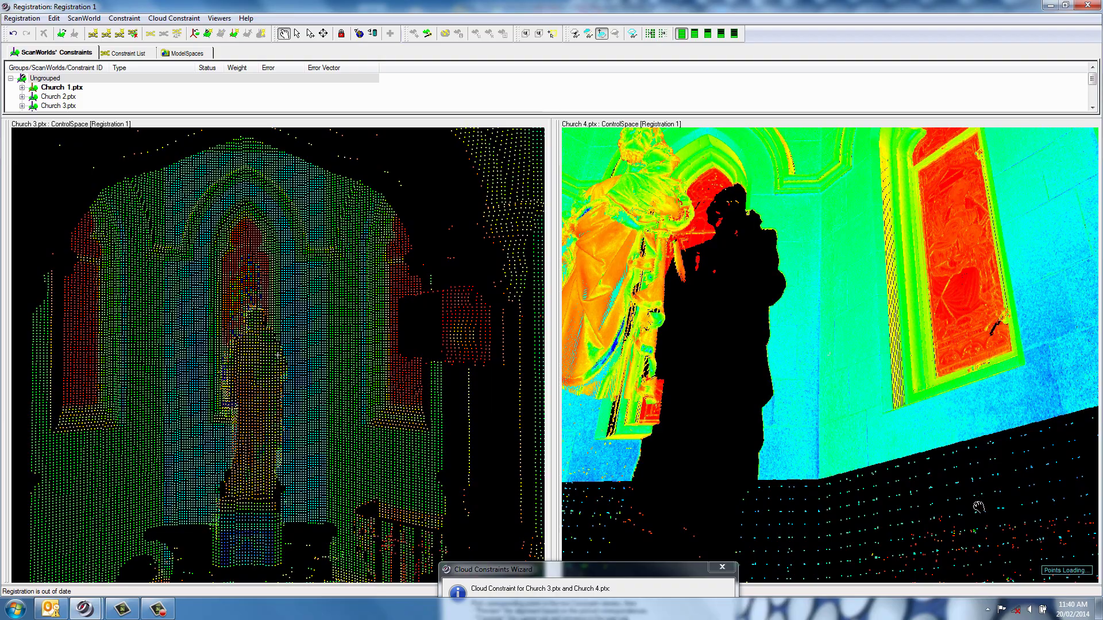
left_click_drag(978, 507, 740, 466)
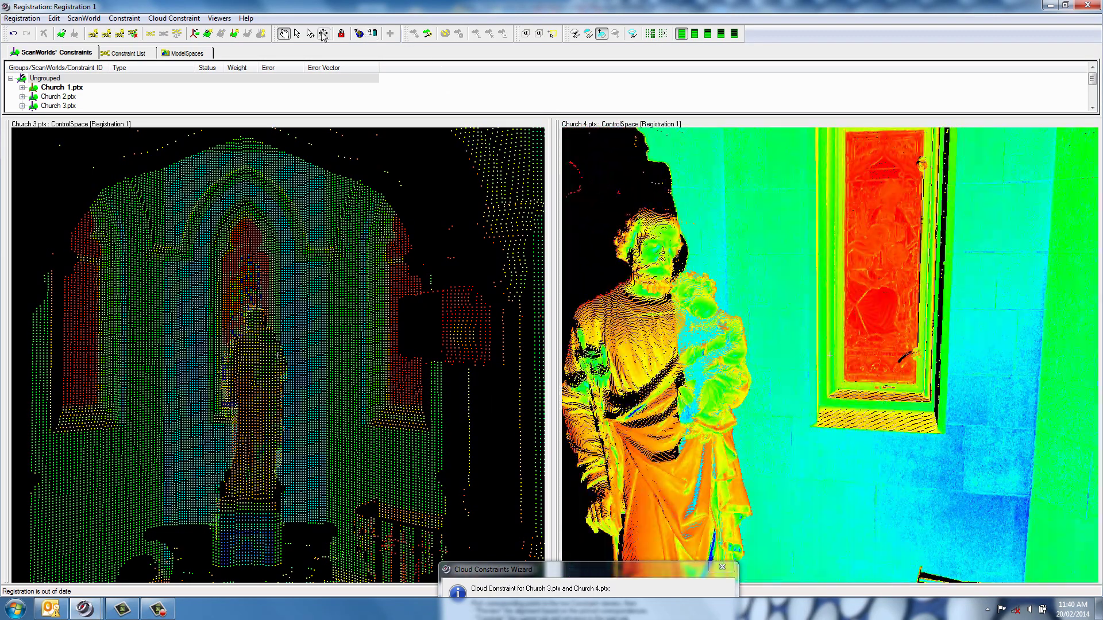
left_click(311, 33)
left_click(363, 425)
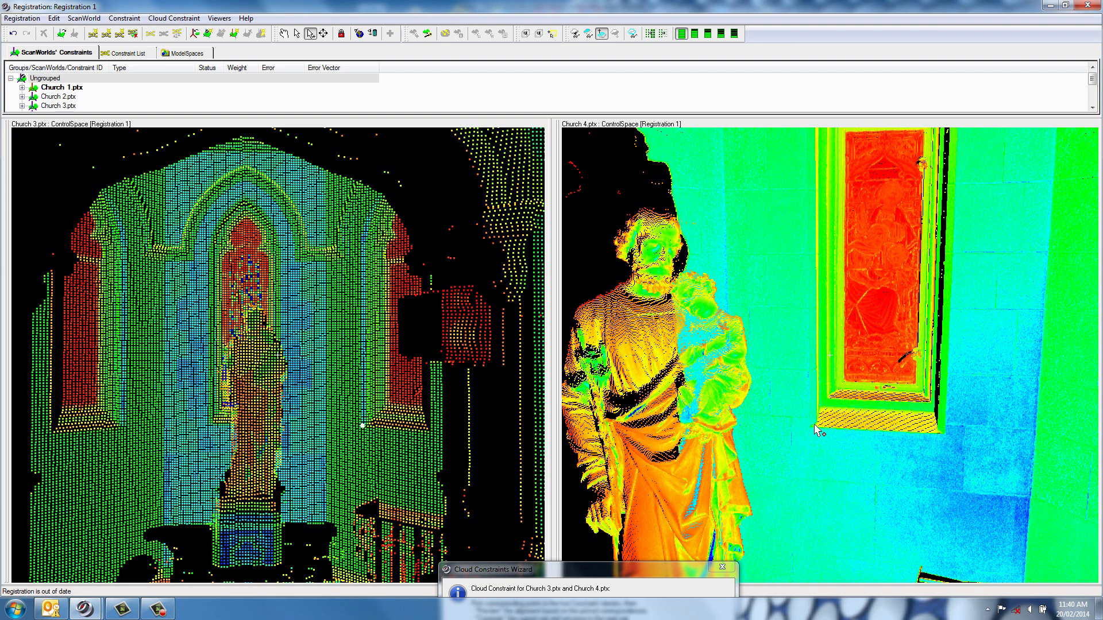
left_click(822, 426)
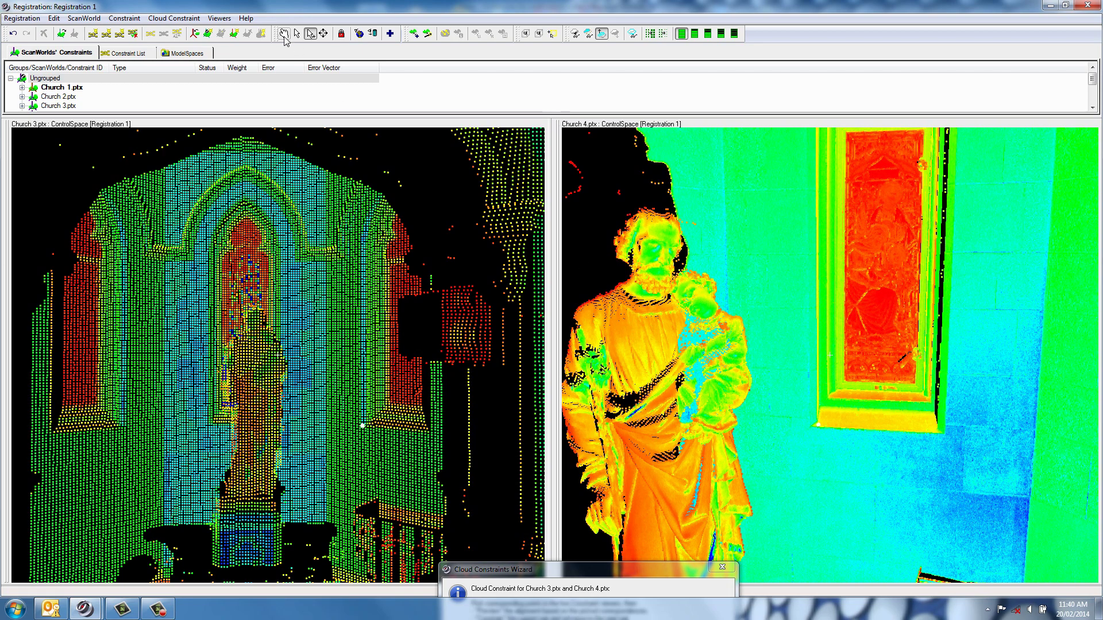
Pick the centre of the cone on the red speaker above the distant pillar capital as the second matching point in Church 3 and Church 4
left_click(284, 34)
left_click_drag(322, 287, 310, 252)
scroll(270, 270, "down", 3)
right_click_drag(310, 252, 98, 247)
left_click_drag(774, 315, 706, 310)
scroll(851, 252, "down", 4)
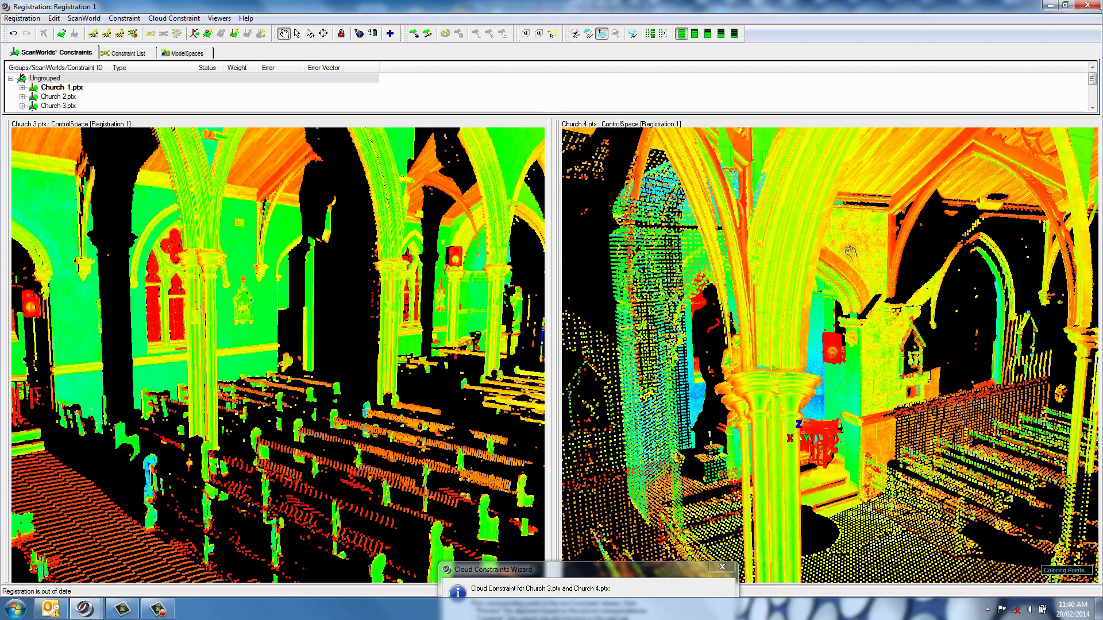
scroll(850, 252, "down", 2)
left_click_drag(849, 237, 679, 232)
right_click_drag(730, 313, 828, 283)
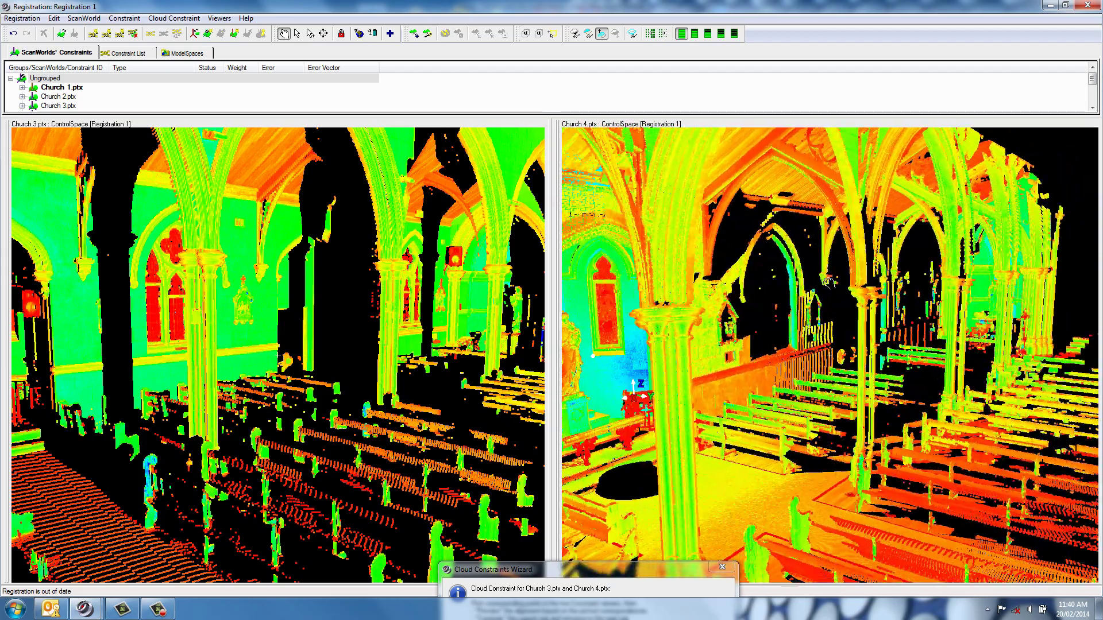
left_click_drag(827, 283, 862, 283)
key("s")
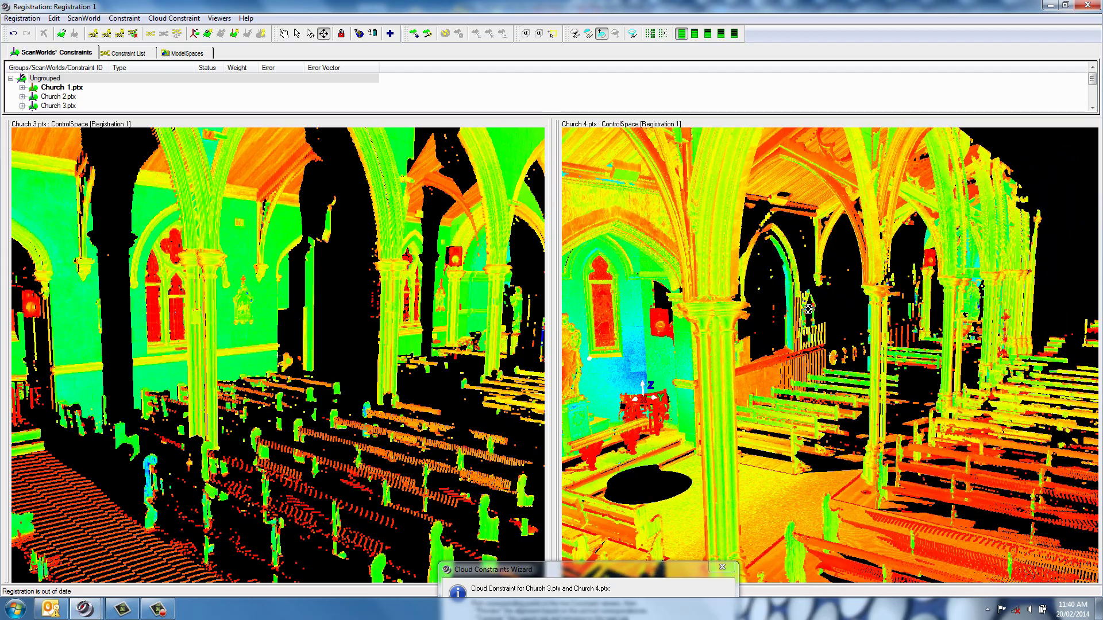
left_click(933, 272)
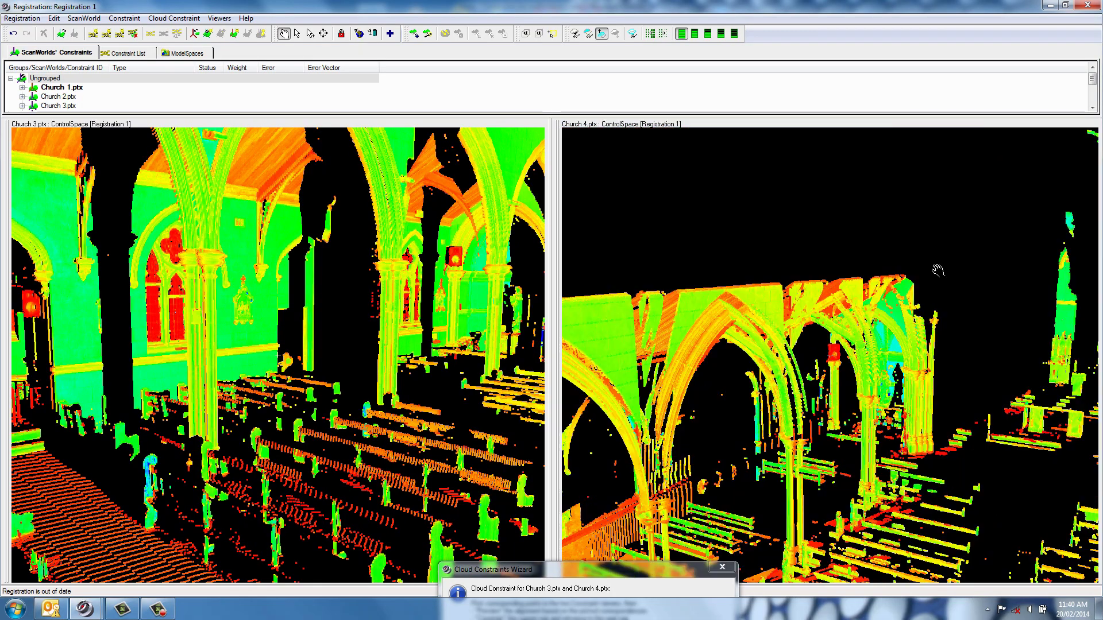
scroll(458, 278, "up", 8)
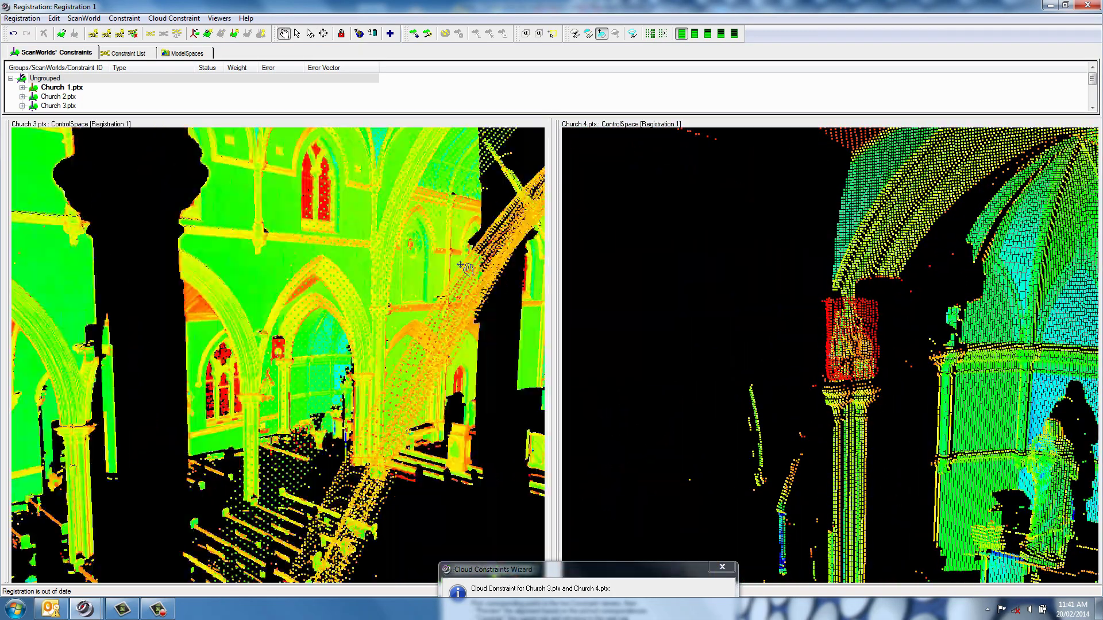
left_click(310, 33)
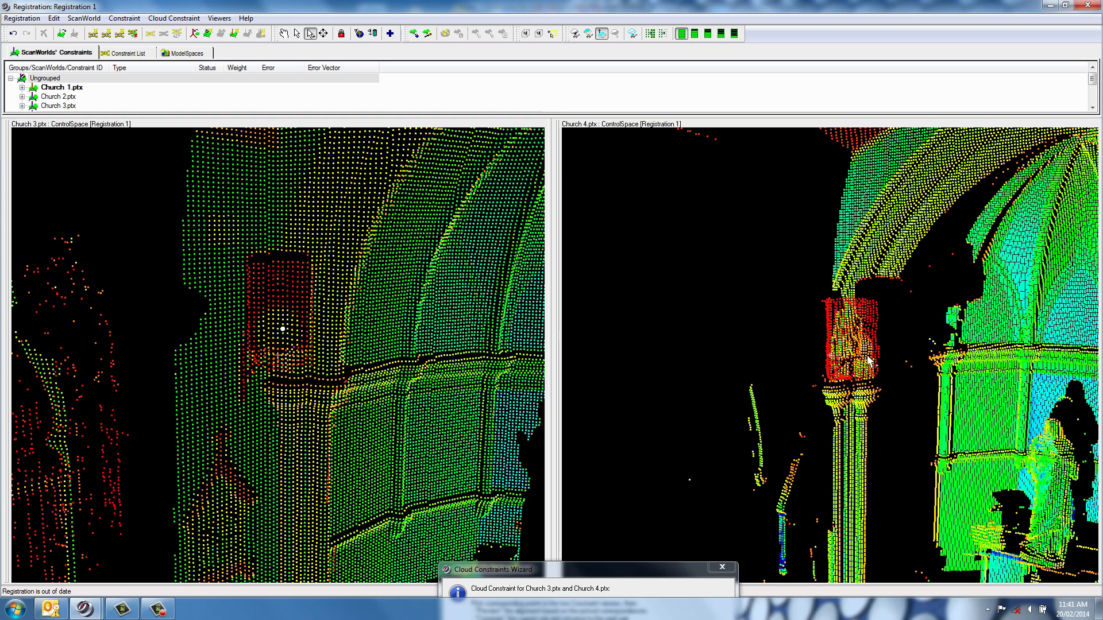
Pick the lower-right corner of the window sill left of the robed statue as the third matching point and constrain the Church 3 and Church 4 pair
scroll(325, 231, "down", 10)
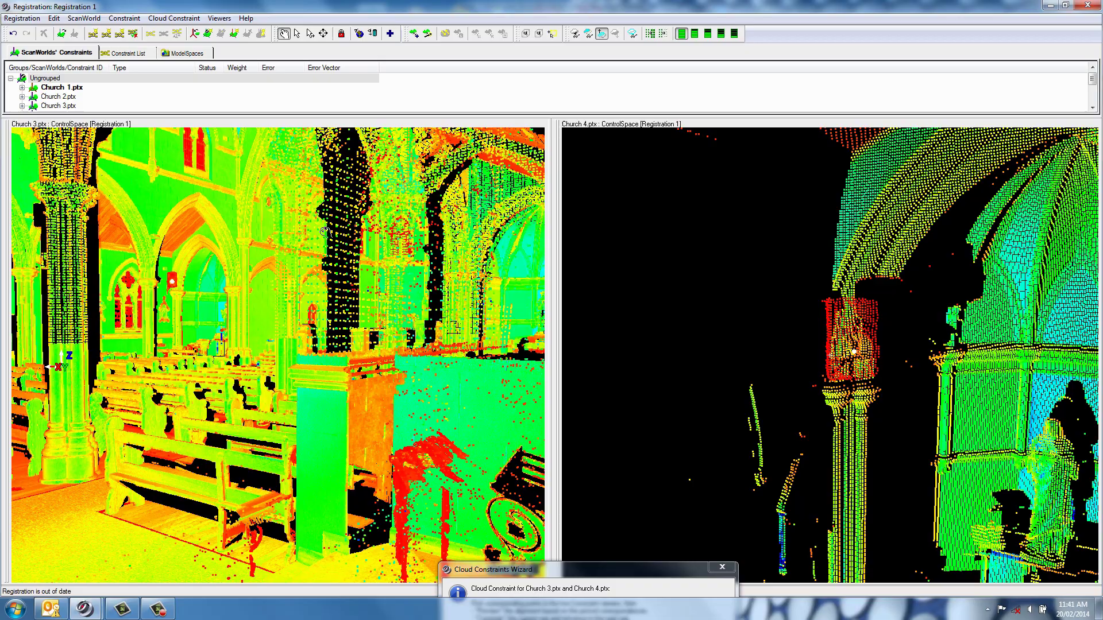
left_click_drag(326, 232, 258, 252)
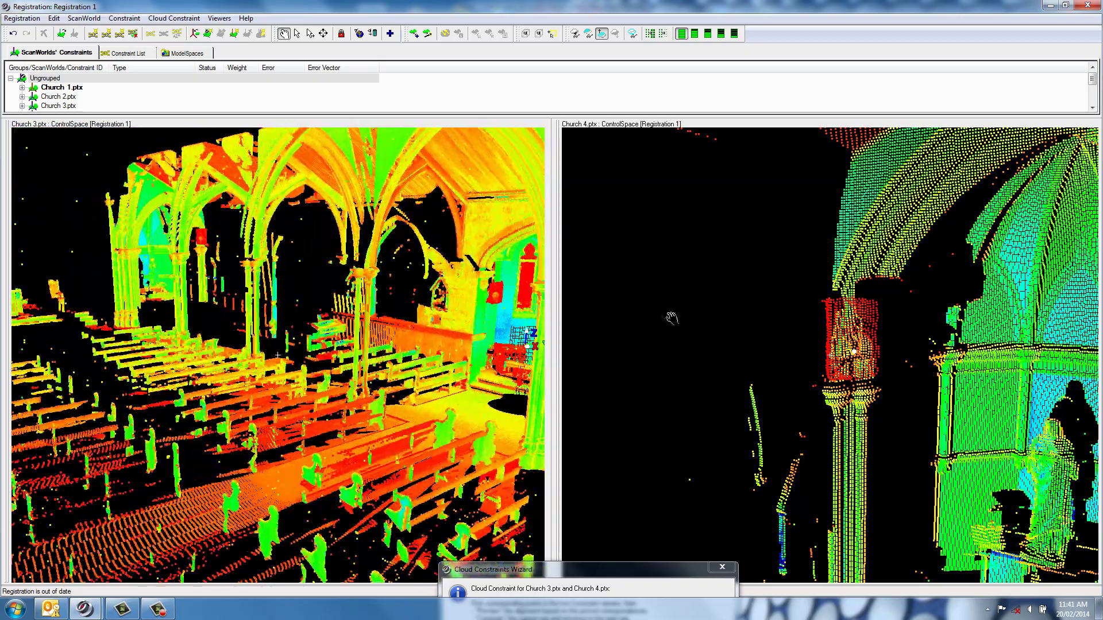
left_click_drag(672, 320, 788, 289)
left_click(1073, 342)
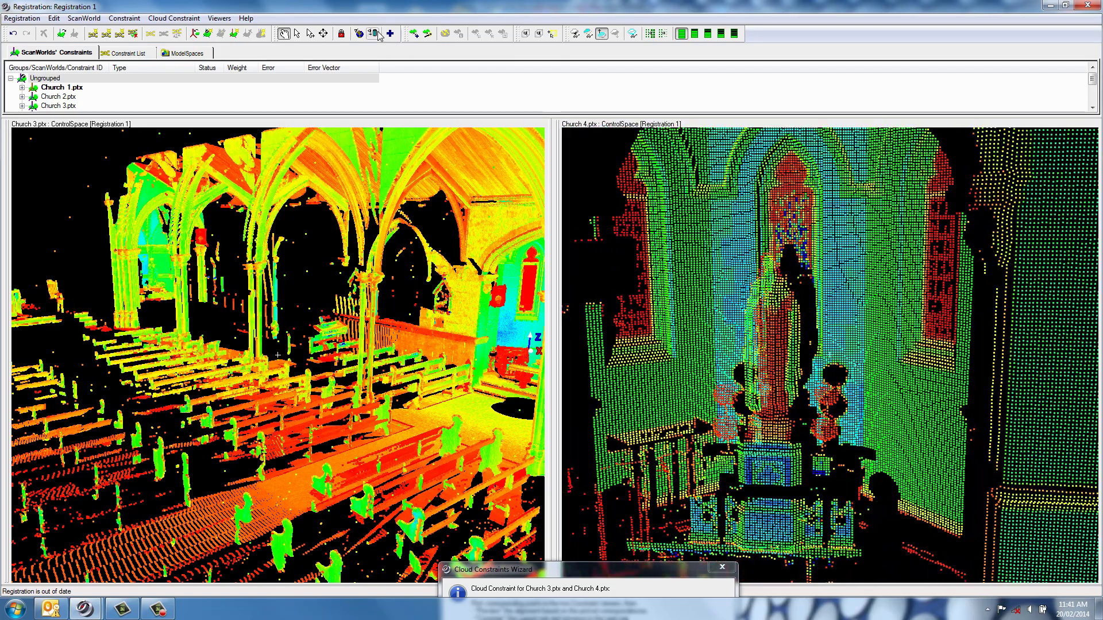
left_click_drag(542, 325, 527, 316)
key("s")
left_click(527, 316)
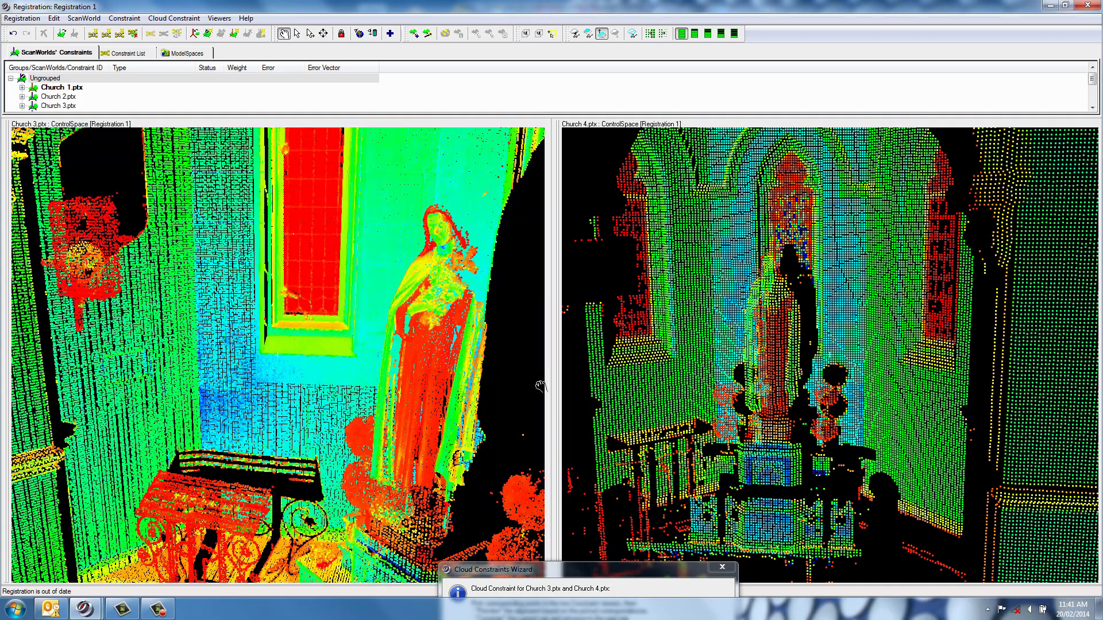
left_click(310, 33)
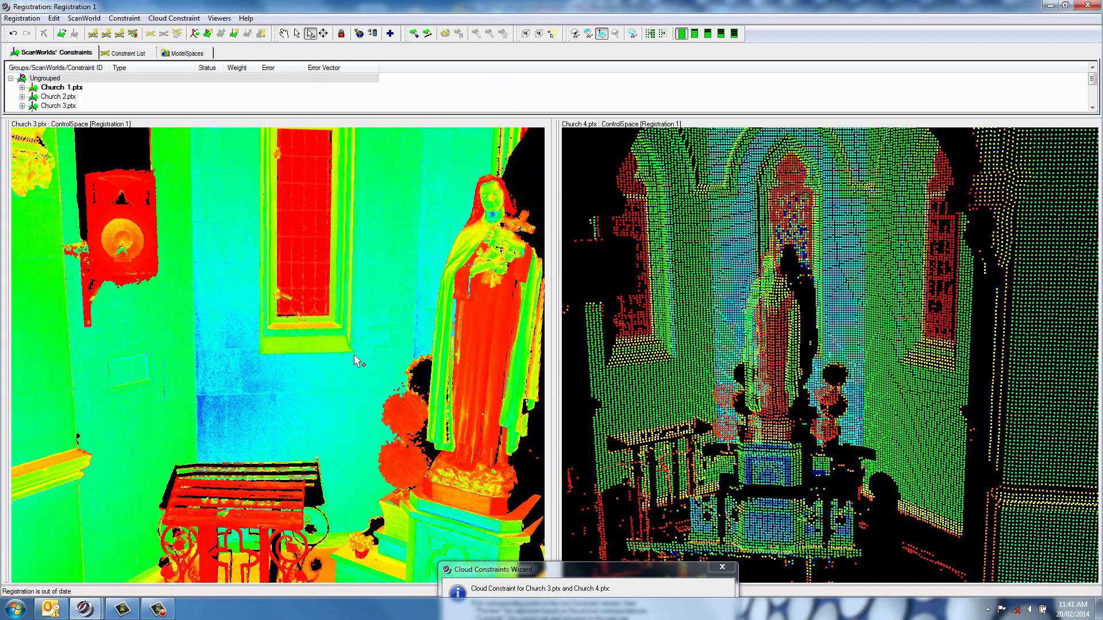
left_click(673, 359)
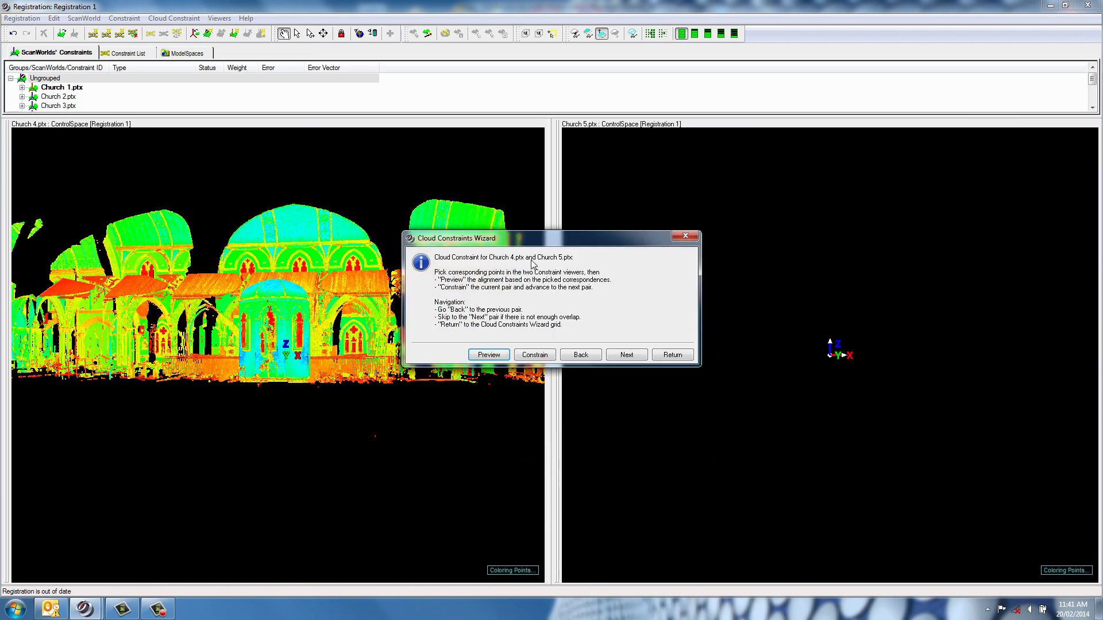
Review the constraints listed so far, return to the ScanWorlds' constraints, and move the wizard dialog clear of the Church 4 and Church 5 viewers
left_click_drag(531, 243, 537, 420)
left_click(123, 53)
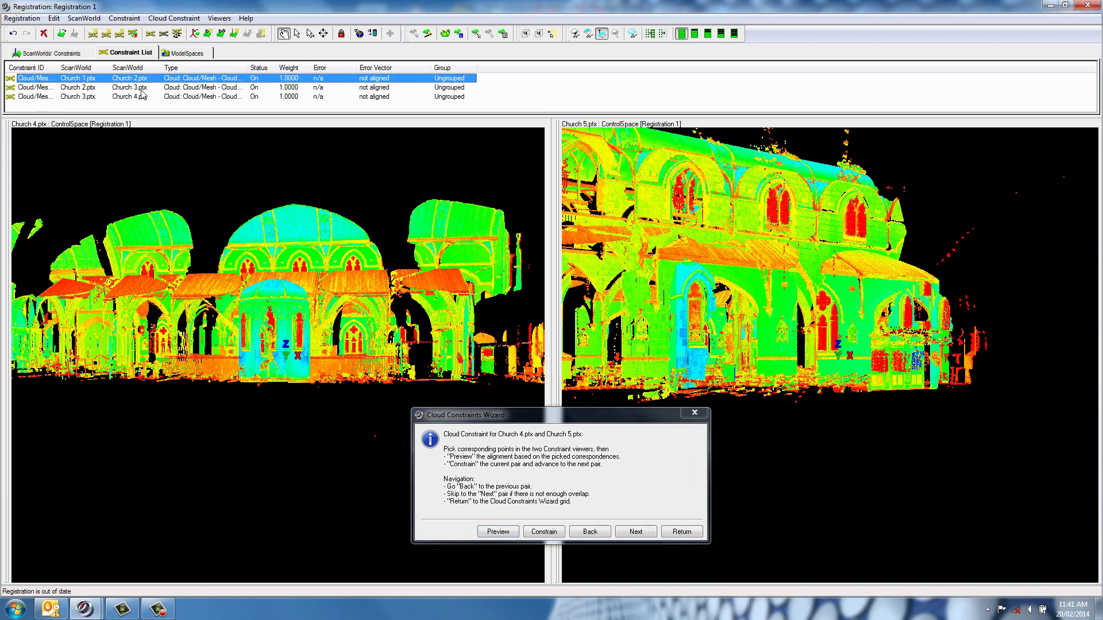
left_click(62, 55)
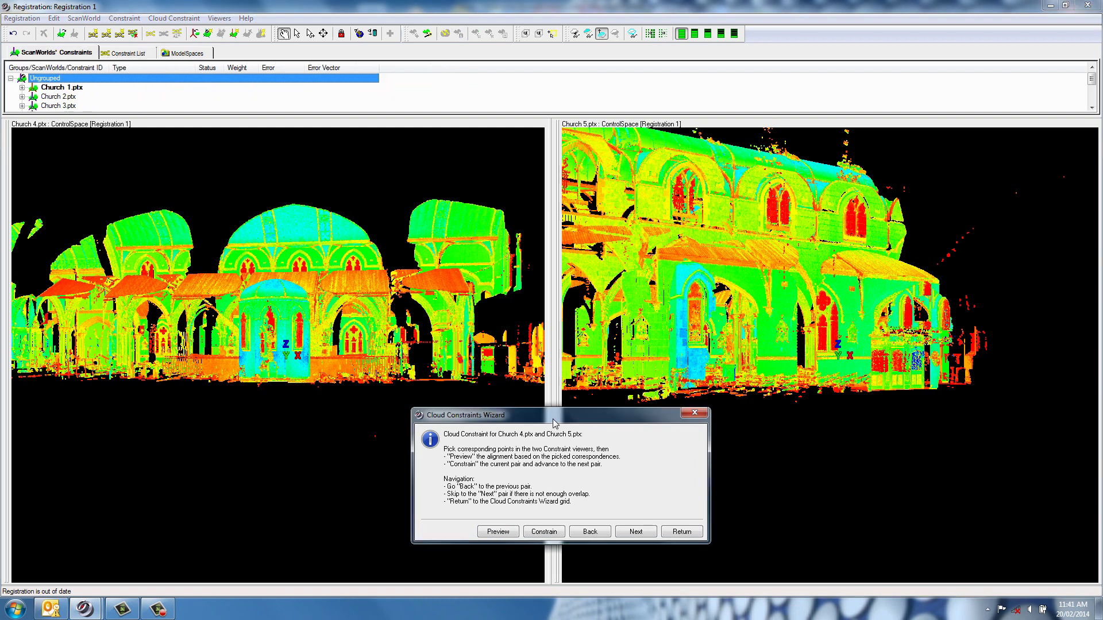
left_click_drag(554, 425, 572, 593)
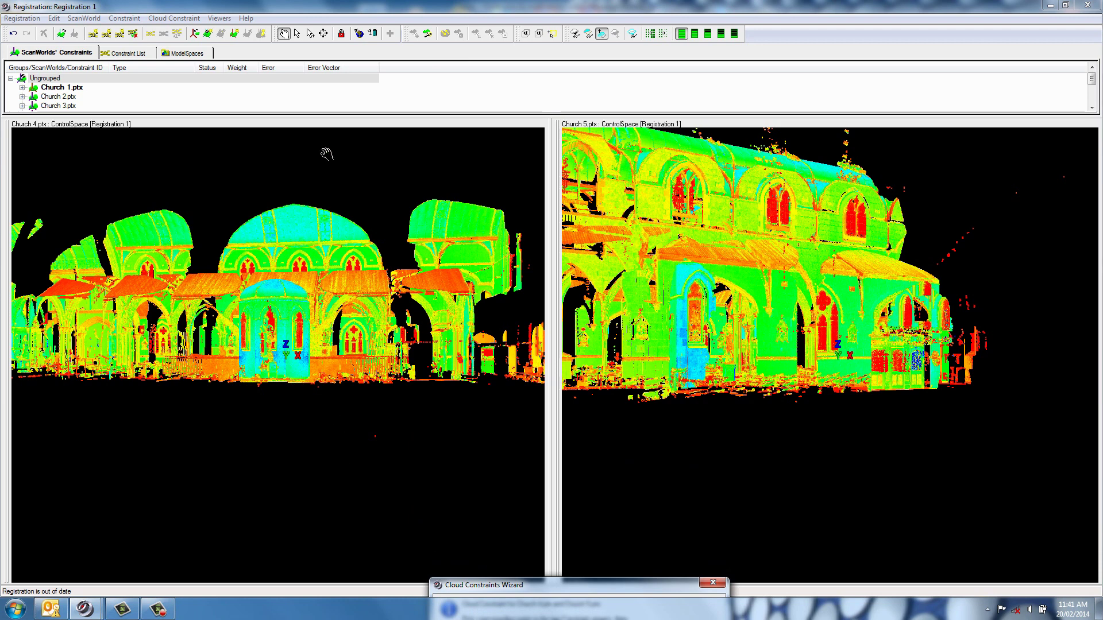
Pick the lower-left corner of the alcove window sill left of the statue as the first matching point in Church 4 and Church 5
left_click(324, 33)
left_click(297, 361)
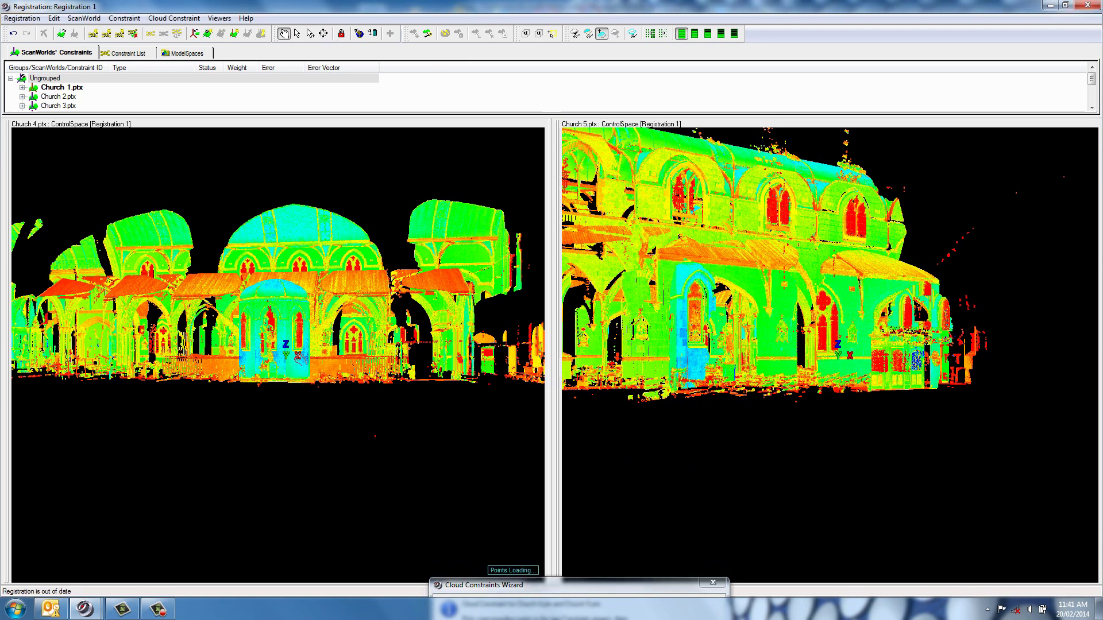
scroll(381, 339, "up", 5)
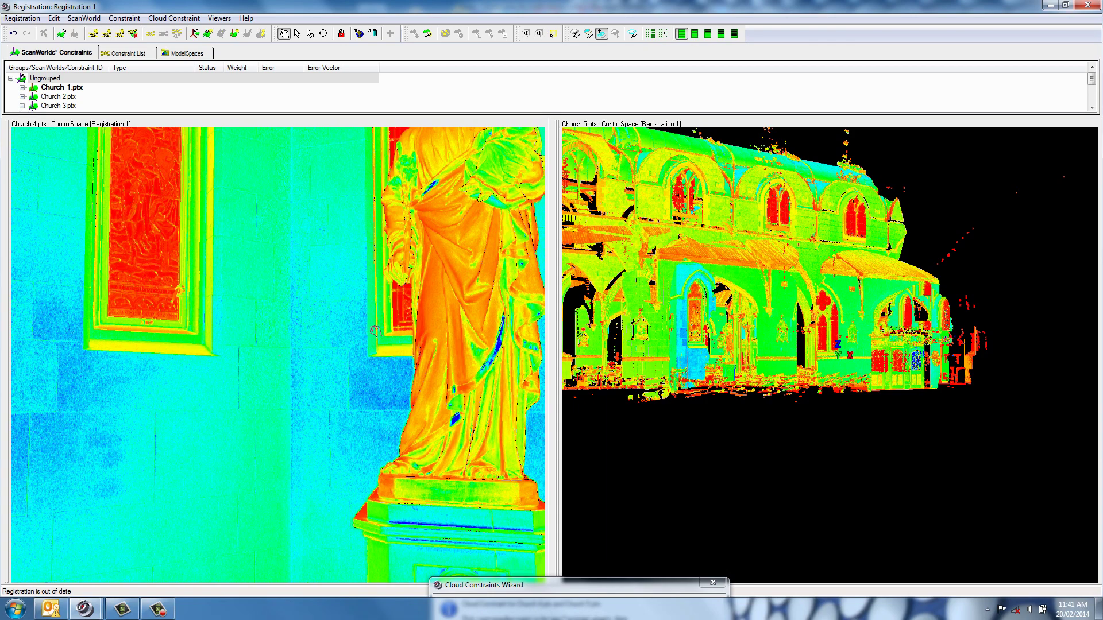
left_click_drag(373, 331, 379, 317)
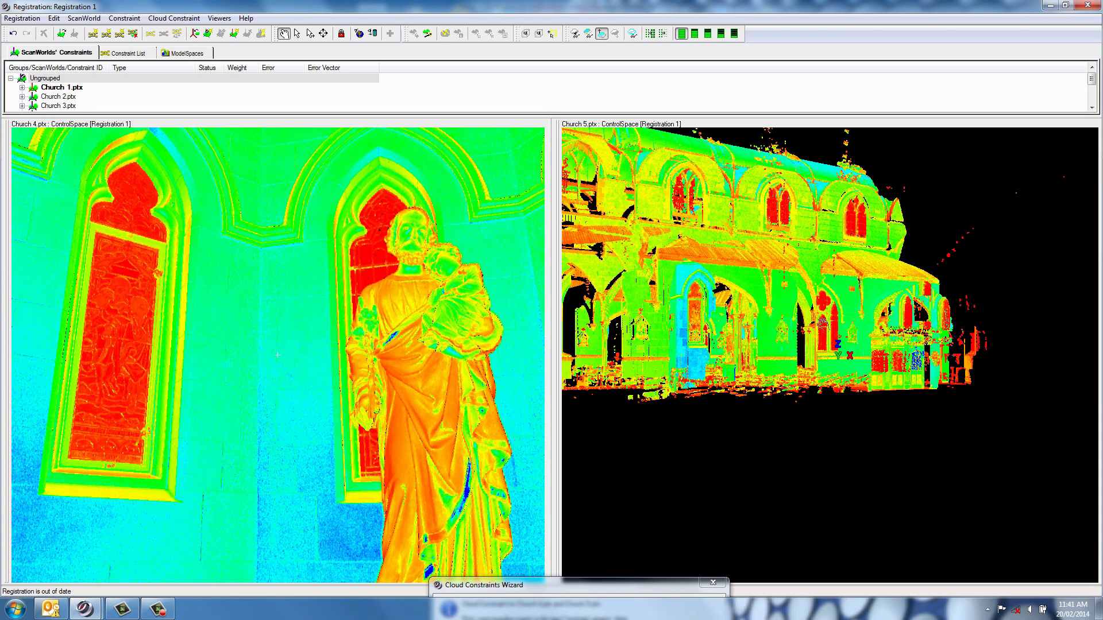
left_click(702, 350)
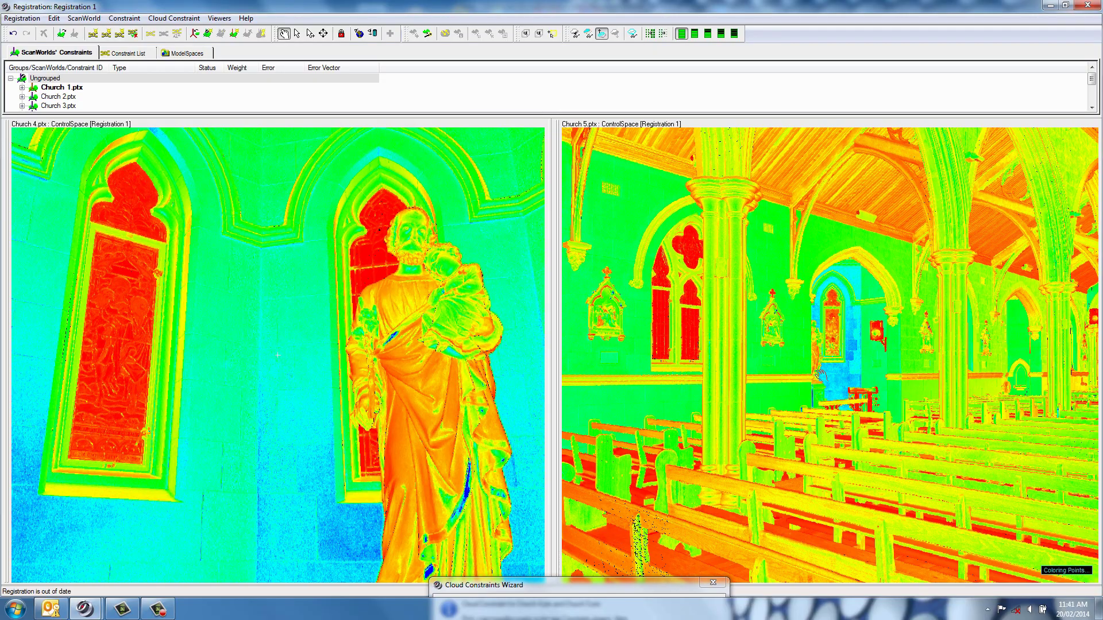
left_click_drag(816, 372, 888, 377)
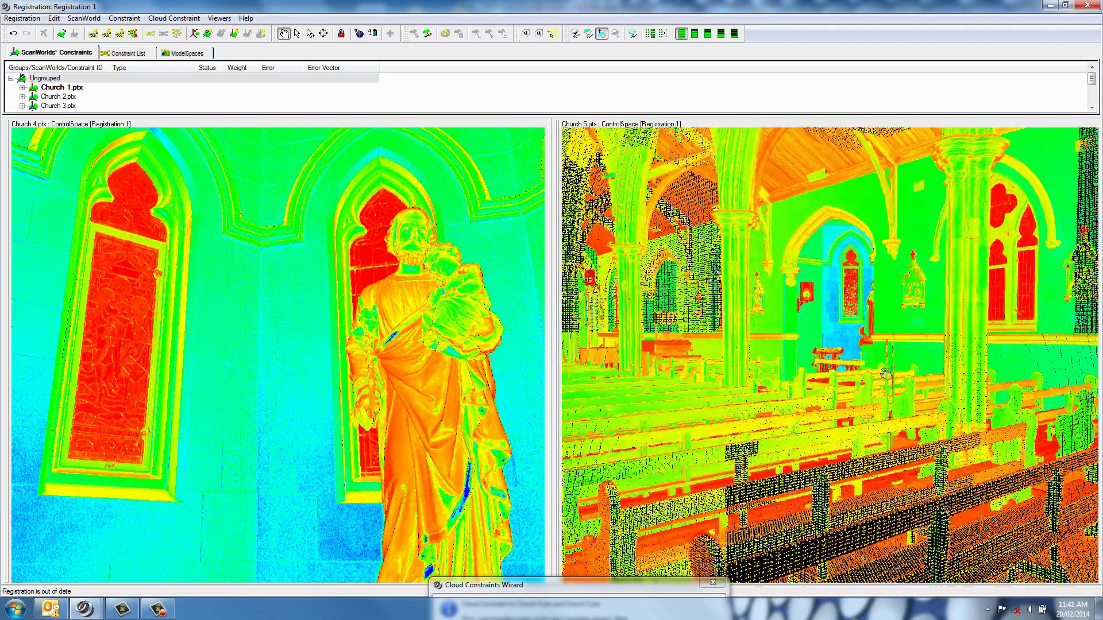
left_click(853, 309)
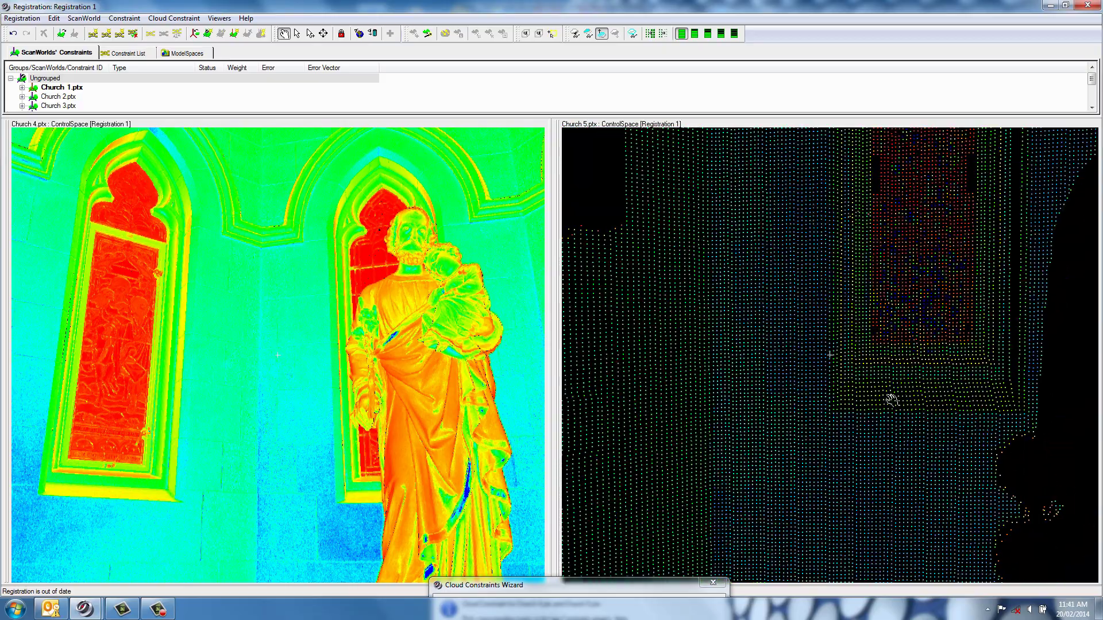
left_click_drag(891, 400, 886, 393)
left_click_drag(338, 391, 517, 338)
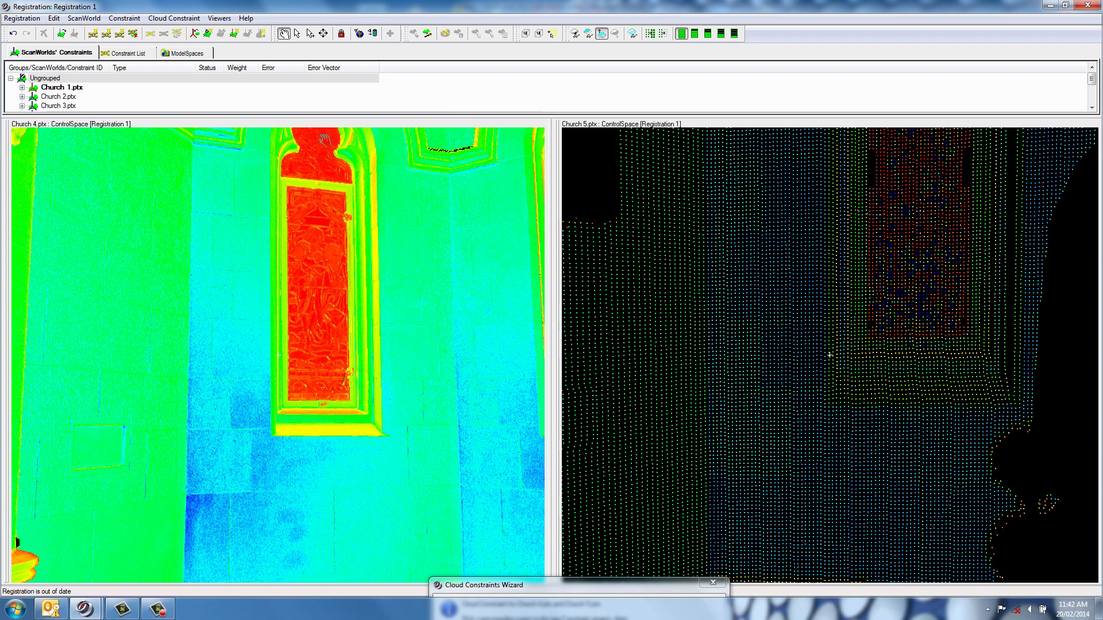
left_click(309, 34)
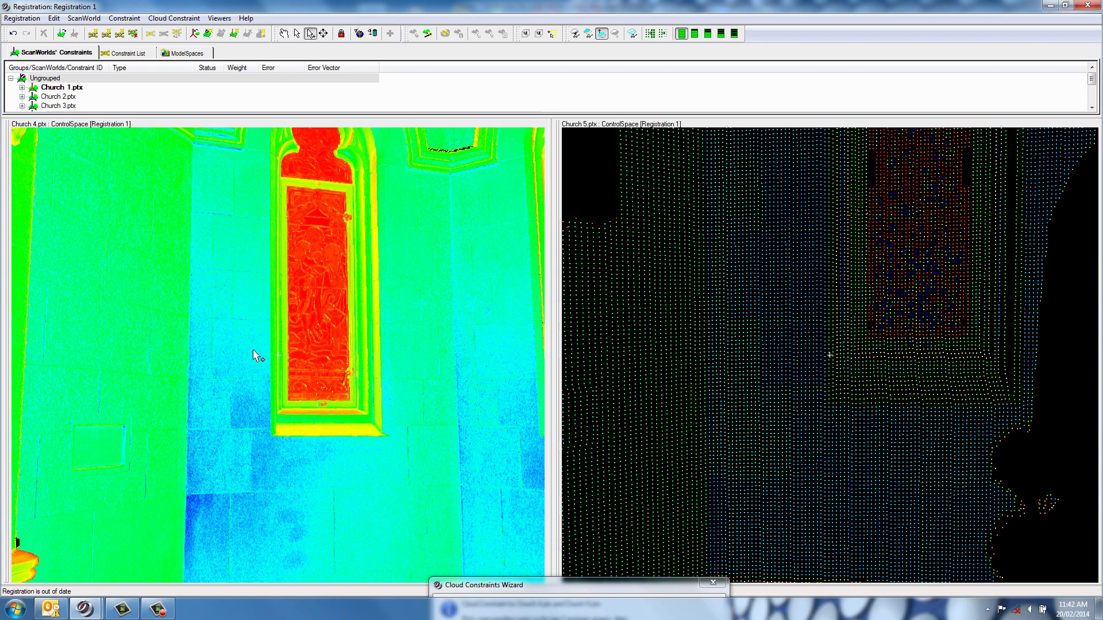
left_click(267, 436)
left_click(829, 408)
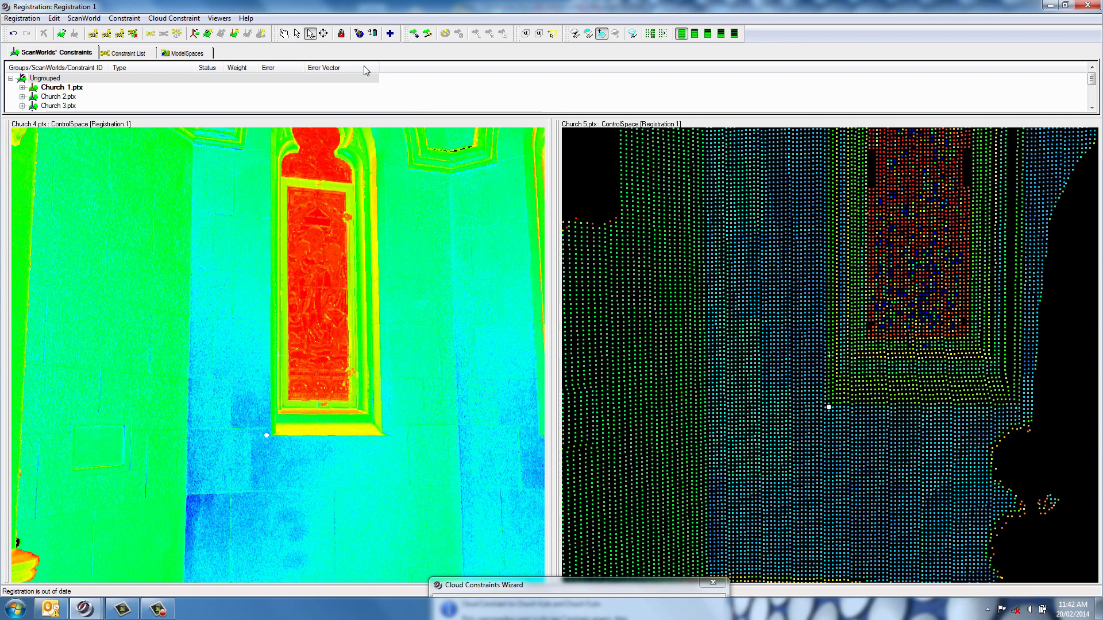
Pick the lower-left corner of the right-hand altar support as the second matching point in Church 4 and Church 5
left_click(284, 34)
middle_click_drag(353, 372, 350, 322)
left_click_drag(230, 308, 339, 331)
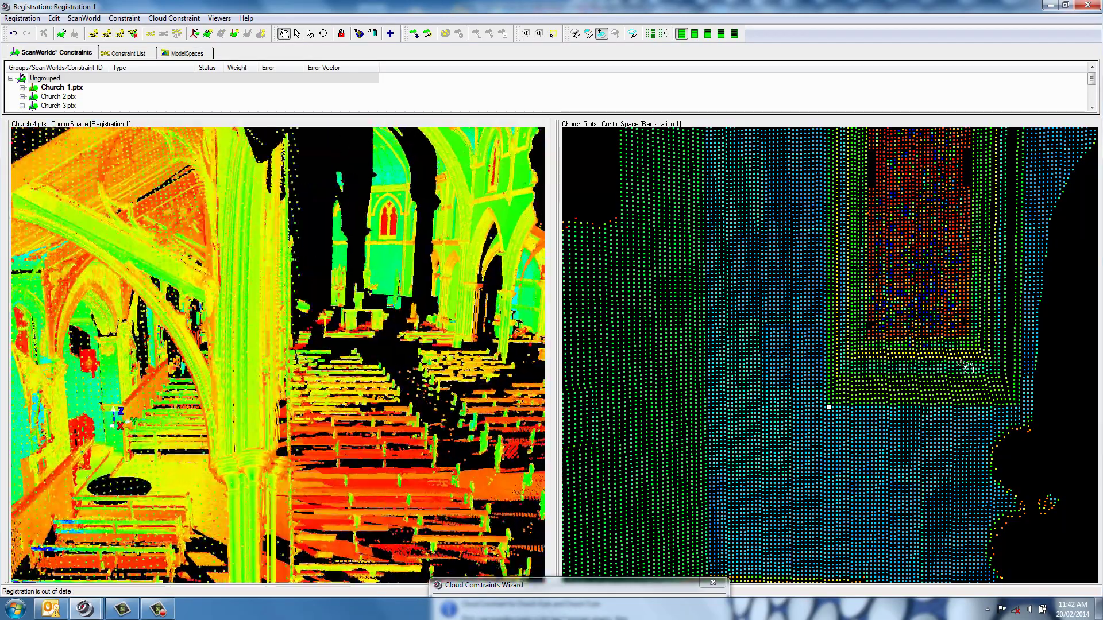
left_click_drag(960, 365, 644, 327)
left_click_drag(810, 328, 837, 339)
key("s")
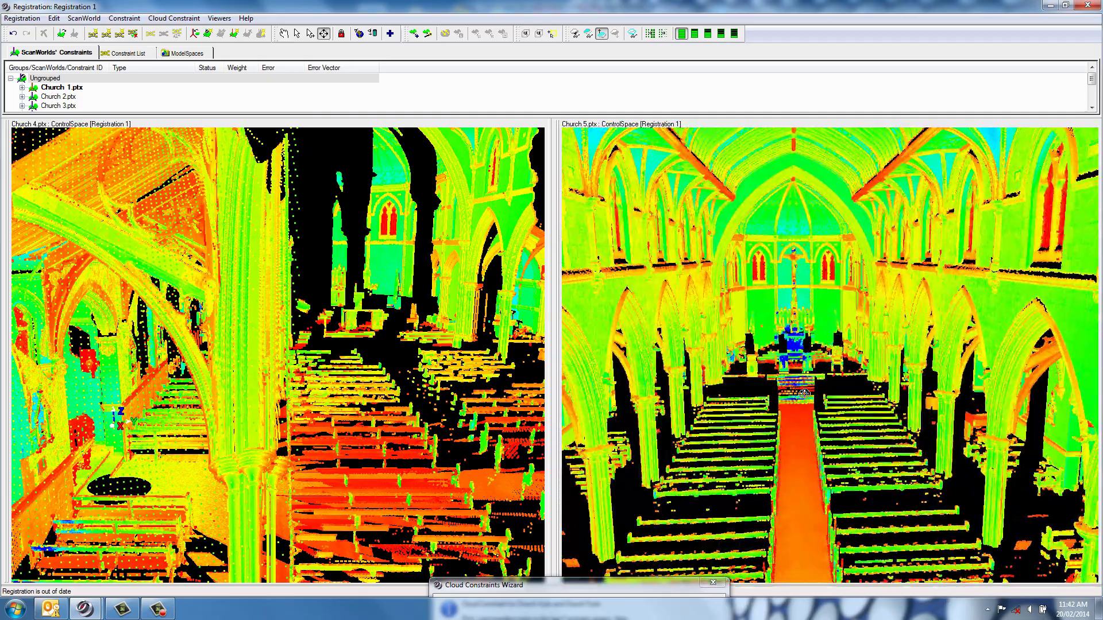
left_click(804, 351)
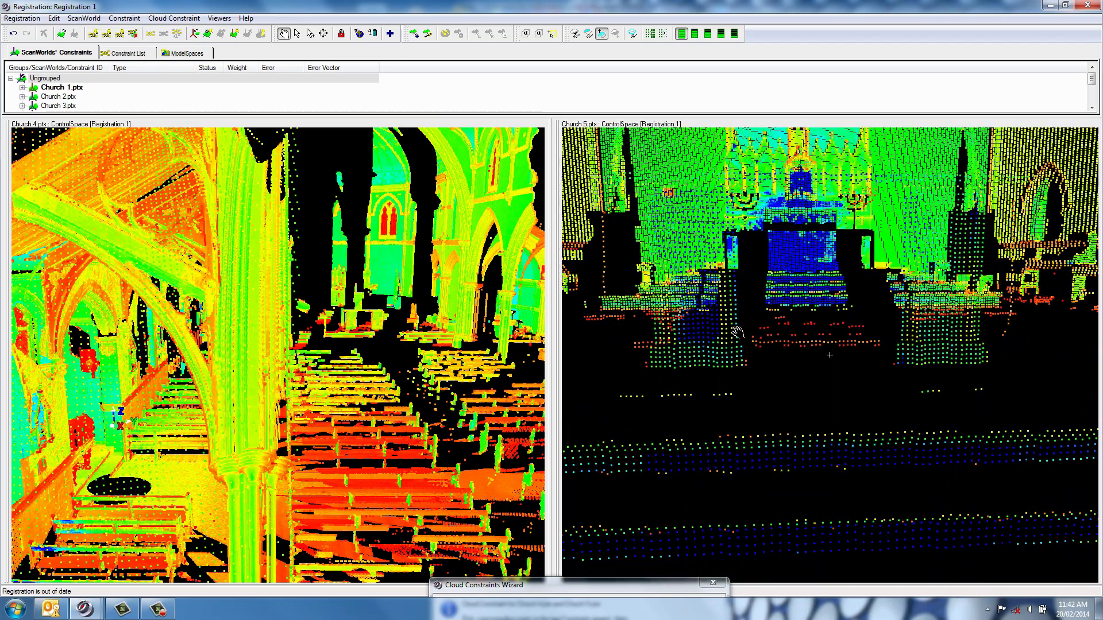
key("s")
scroll(360, 325, "up", 10)
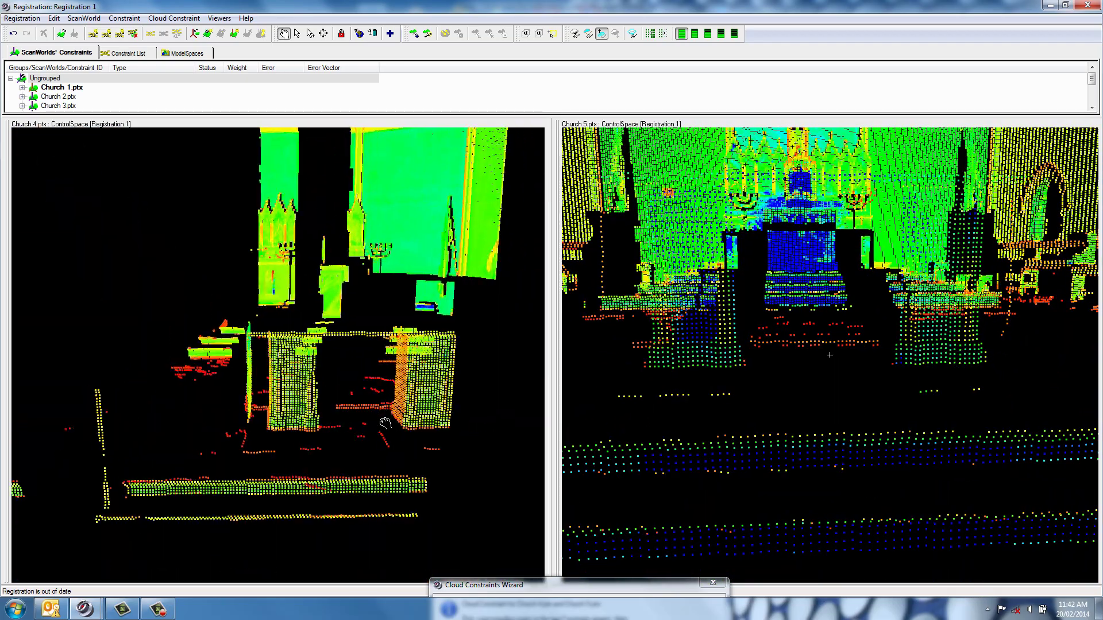
left_click(312, 34)
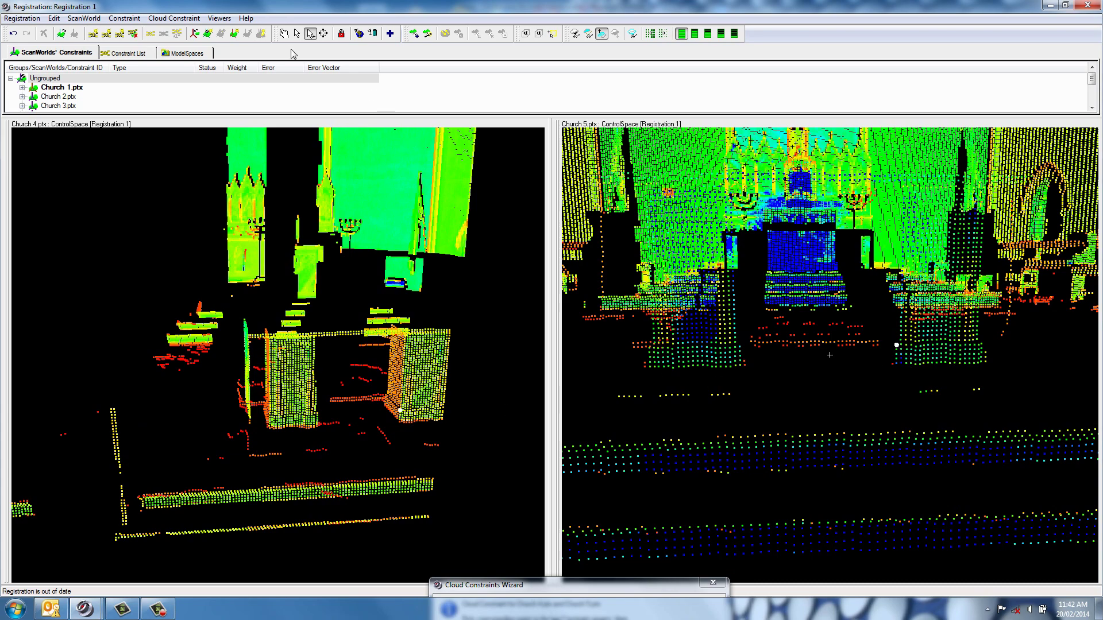
Pick the right arm tip of the rear-wall crucifix as the third matching point and try to constrain Church 4 and Church 5
left_click_drag(345, 222, 598, 218)
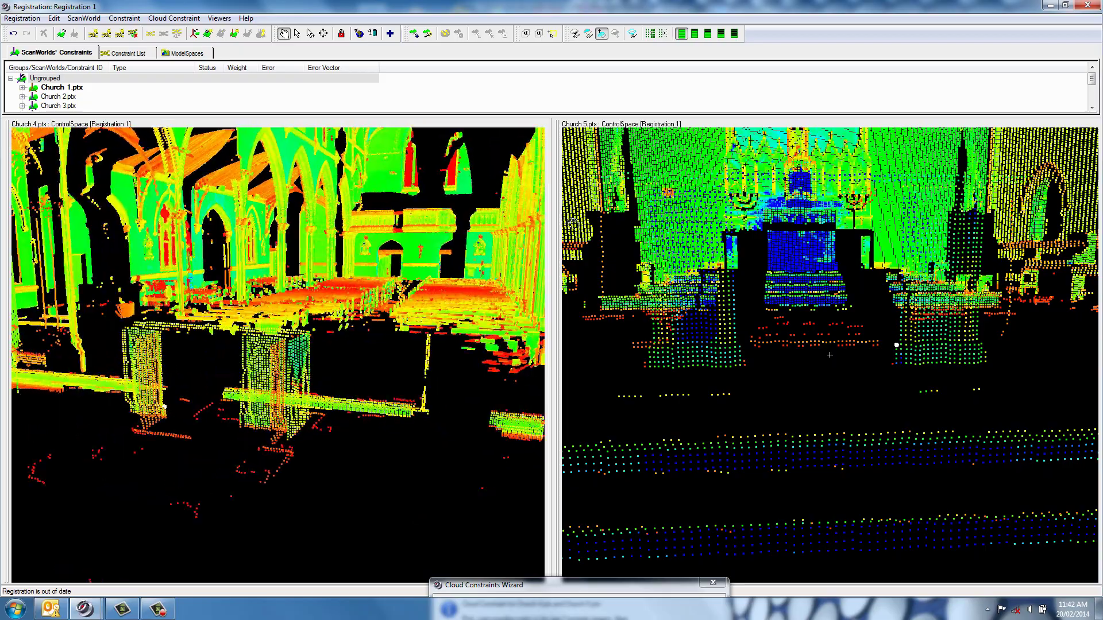
key("s")
left_click(355, 220)
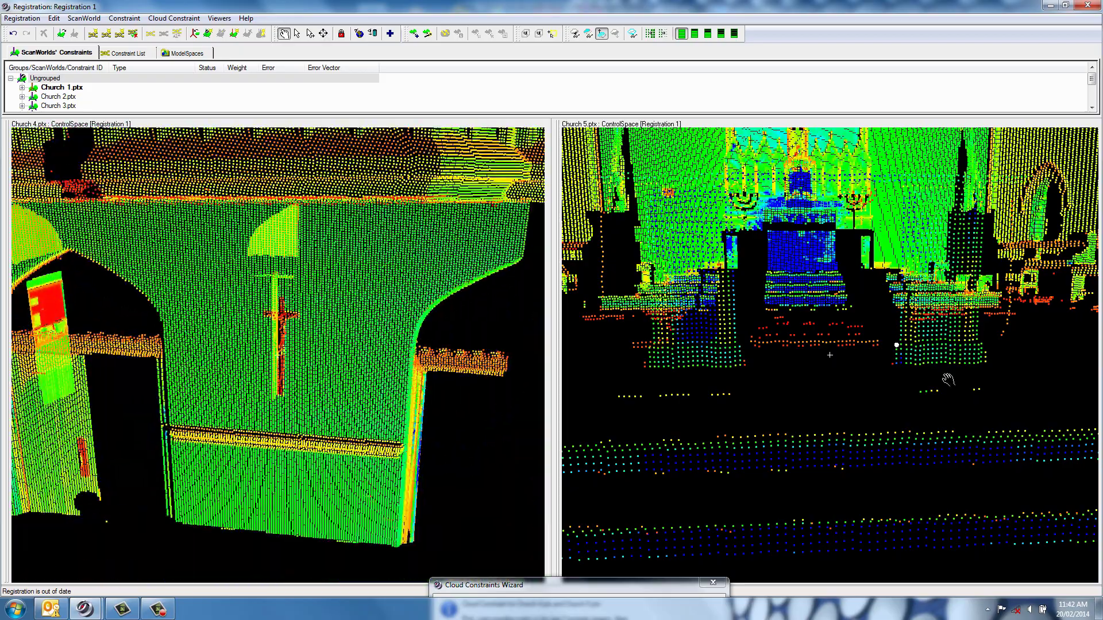
left_click_drag(948, 380, 1074, 357)
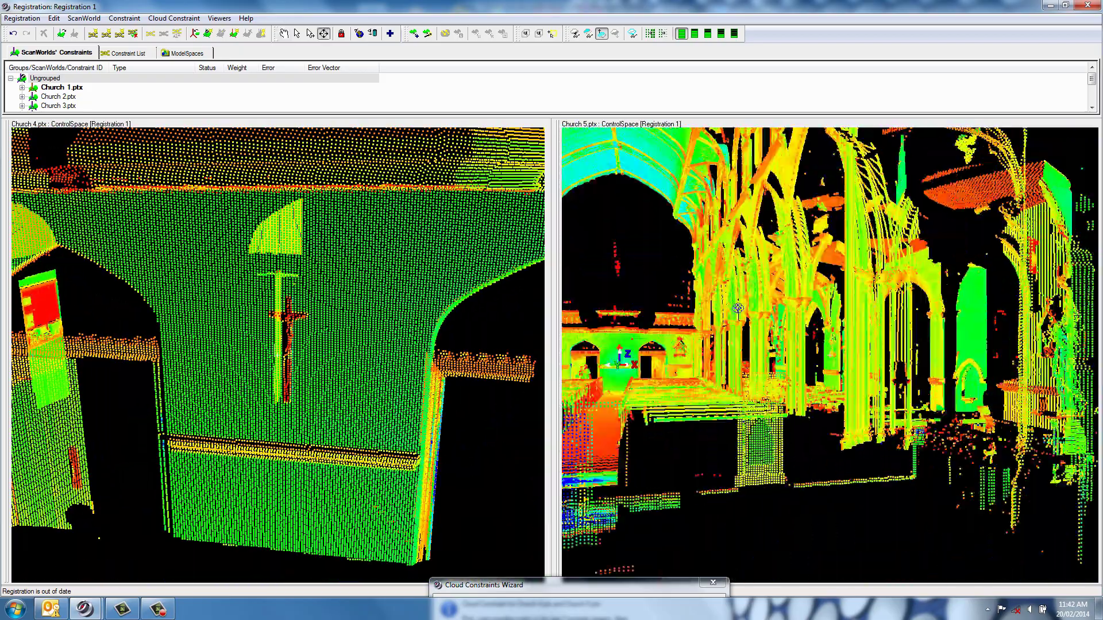
left_click(643, 352)
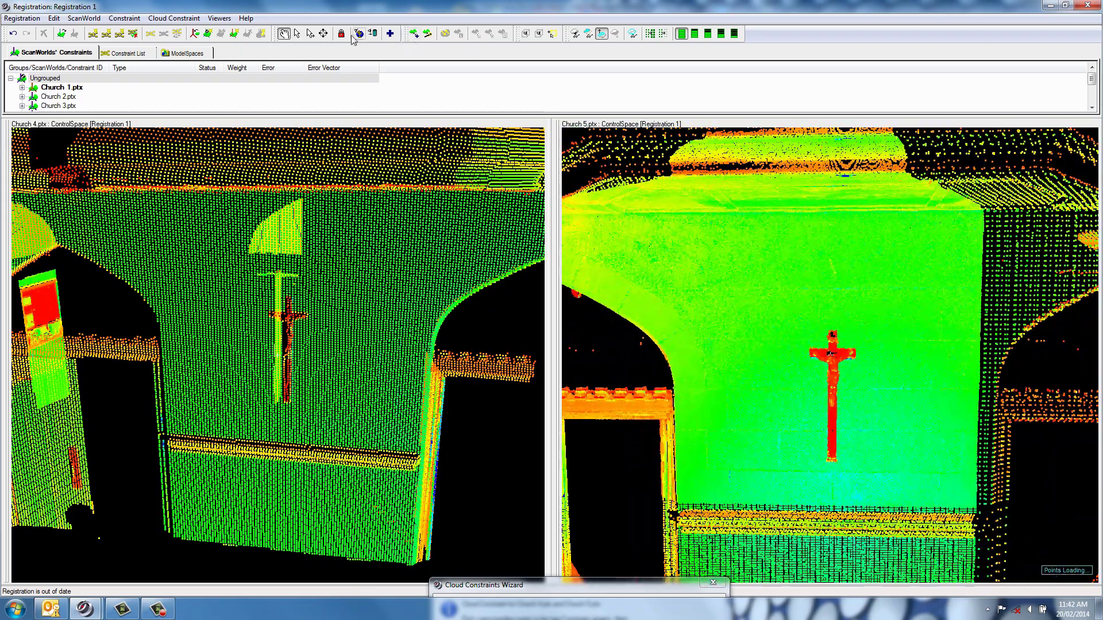
left_click(311, 33)
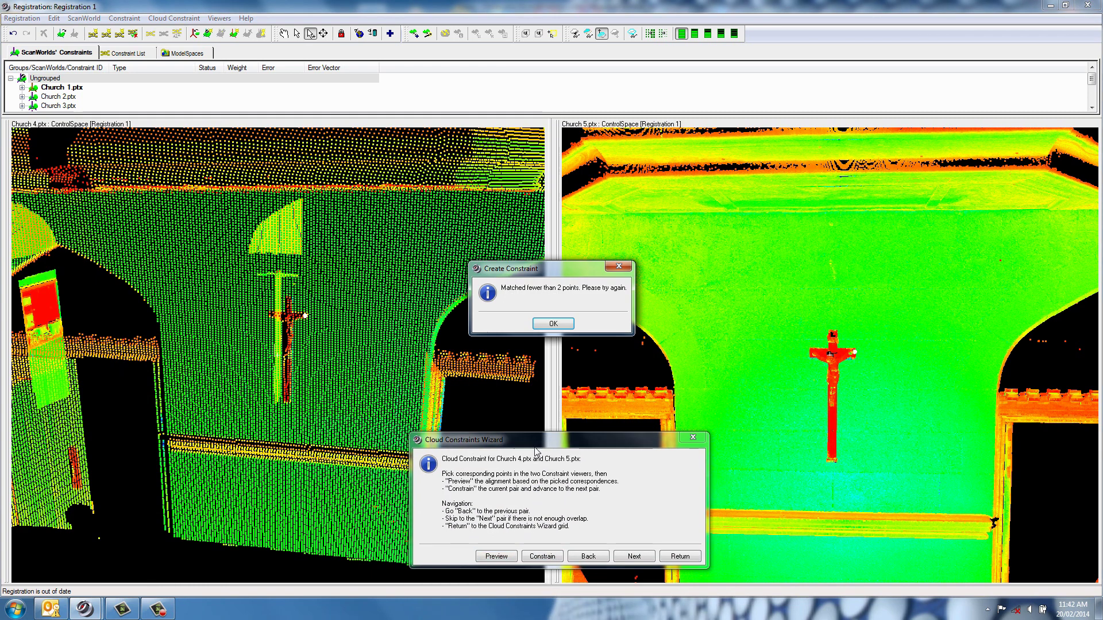
left_click(553, 324)
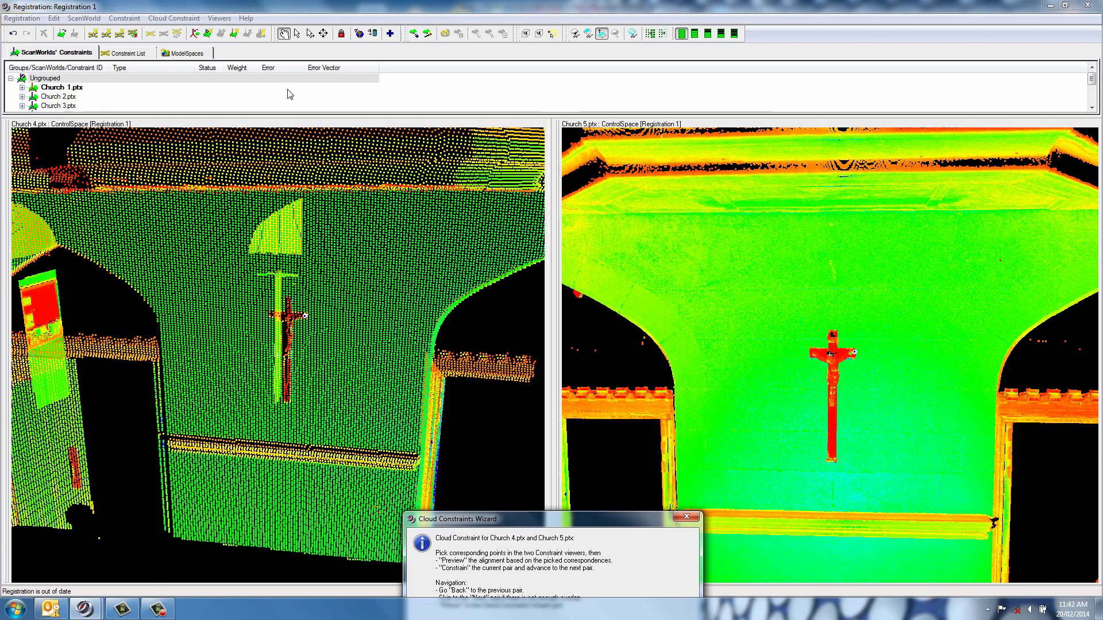
Pick the lower-right corner of the window sill right of the alcove statue as the fourth matching point and constrain the Church 4 and Church 5 pair
left_click_drag(149, 342, 554, 350)
left_click_drag(321, 299, 483, 316)
left_click_drag(620, 339, 798, 381)
key("s")
left_click_drag(661, 380, 723, 383)
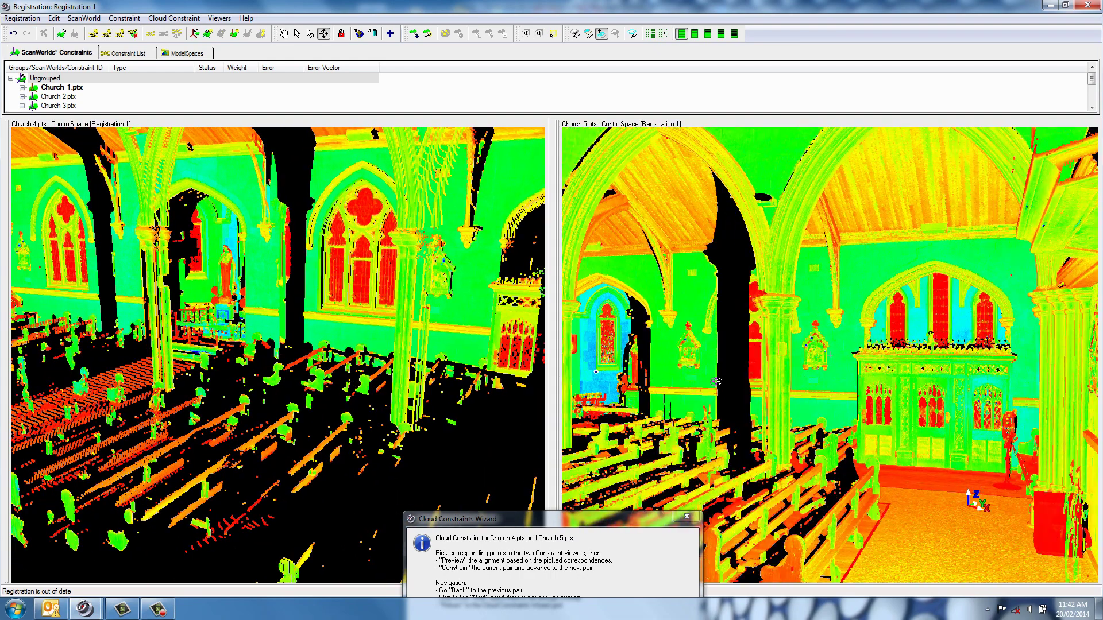
left_click(716, 382)
left_click(697, 378)
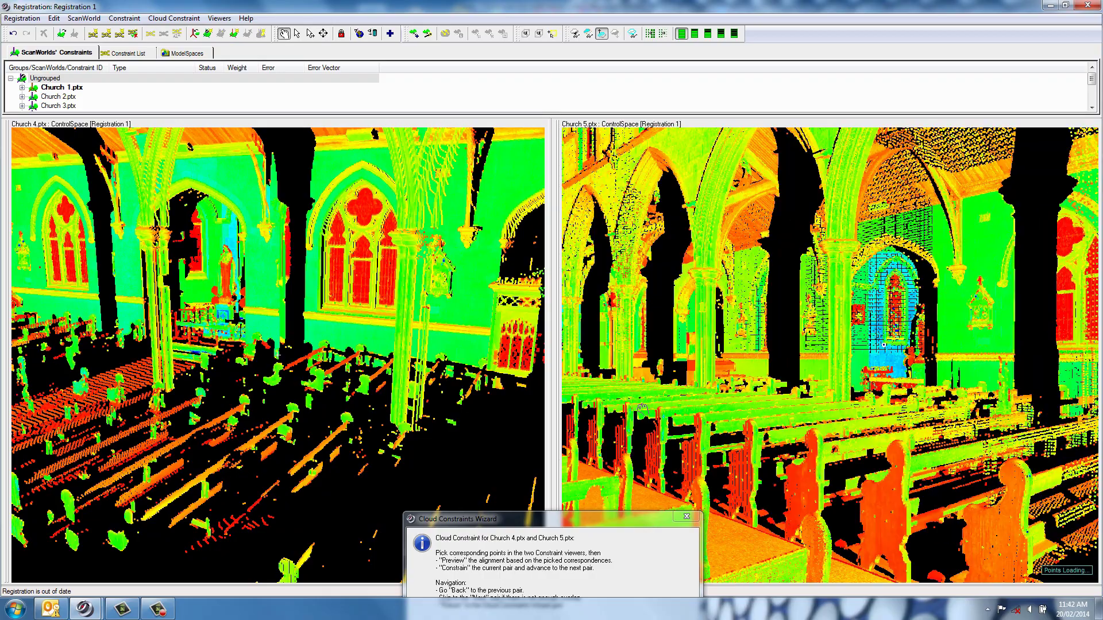
left_click_drag(641, 408, 796, 398)
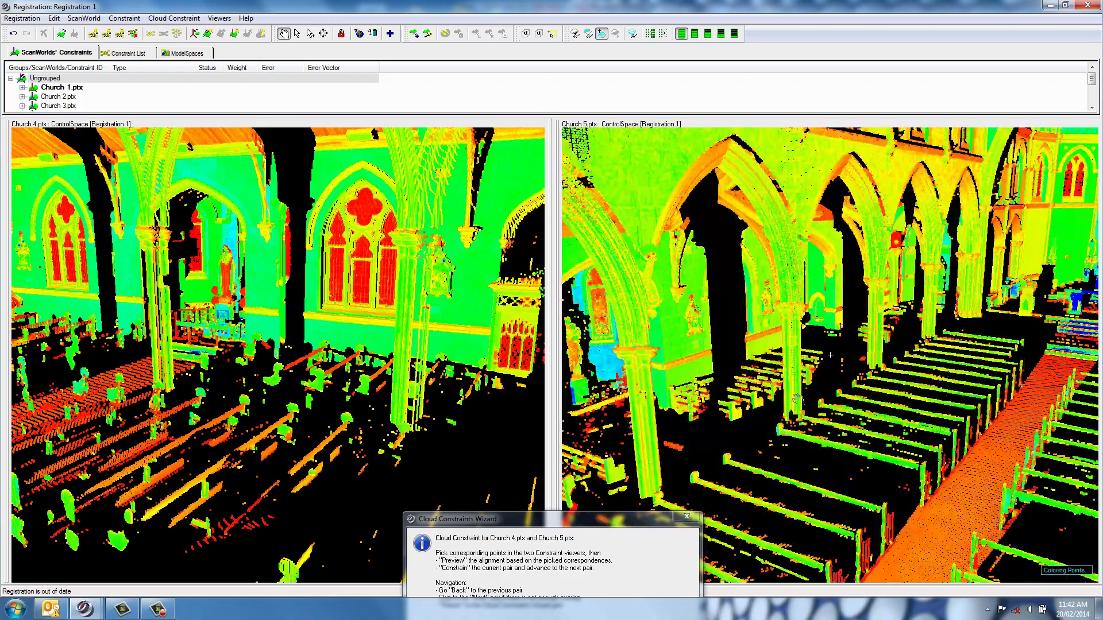
key("s")
left_click(606, 360)
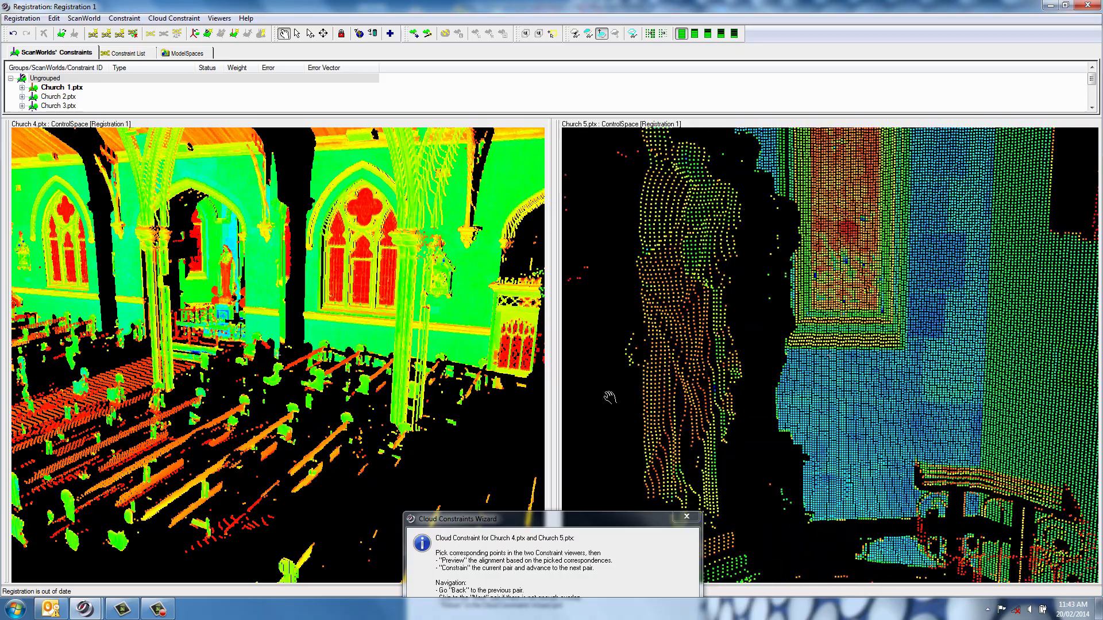
left_click_drag(352, 336, 55, 283)
scroll(214, 338, "up", 10)
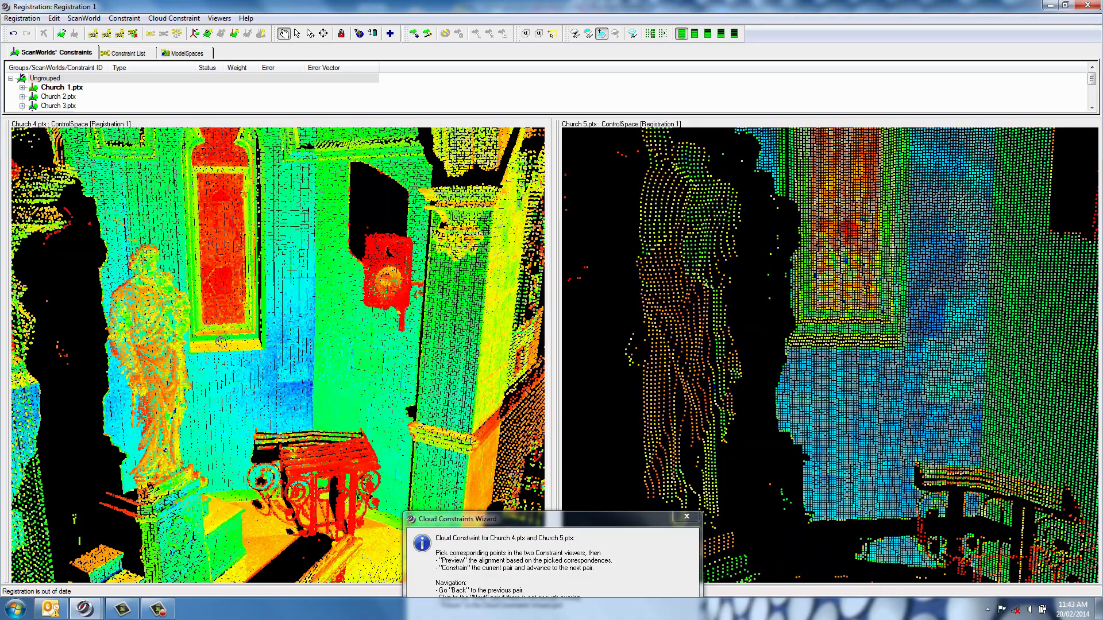
scroll(214, 338, "up", 3)
left_click(310, 33)
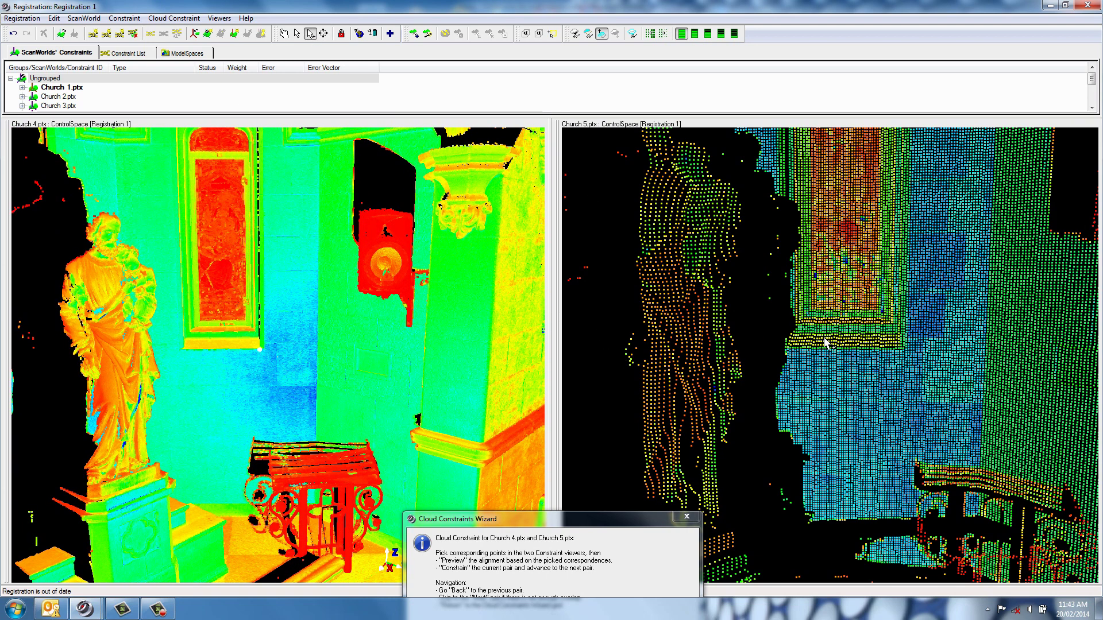
left_click_drag(542, 521, 529, 393)
left_click(522, 508)
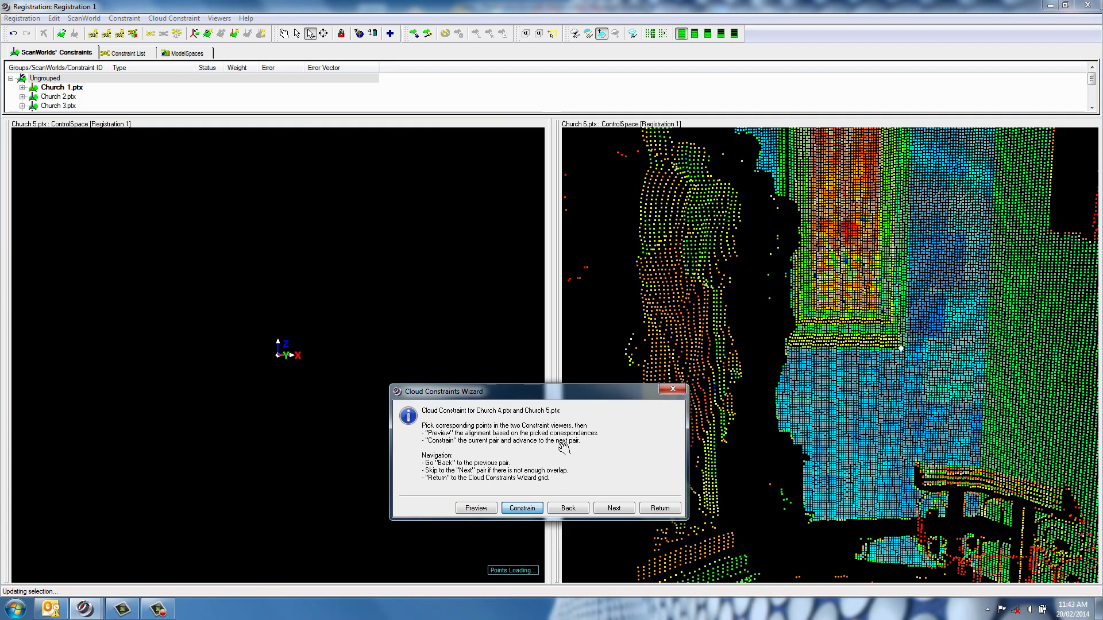
Pick the lower-right corner of the window sill right of the alcove statue as the first matching point in Church 5 and Church 6
left_click_drag(530, 396, 531, 533)
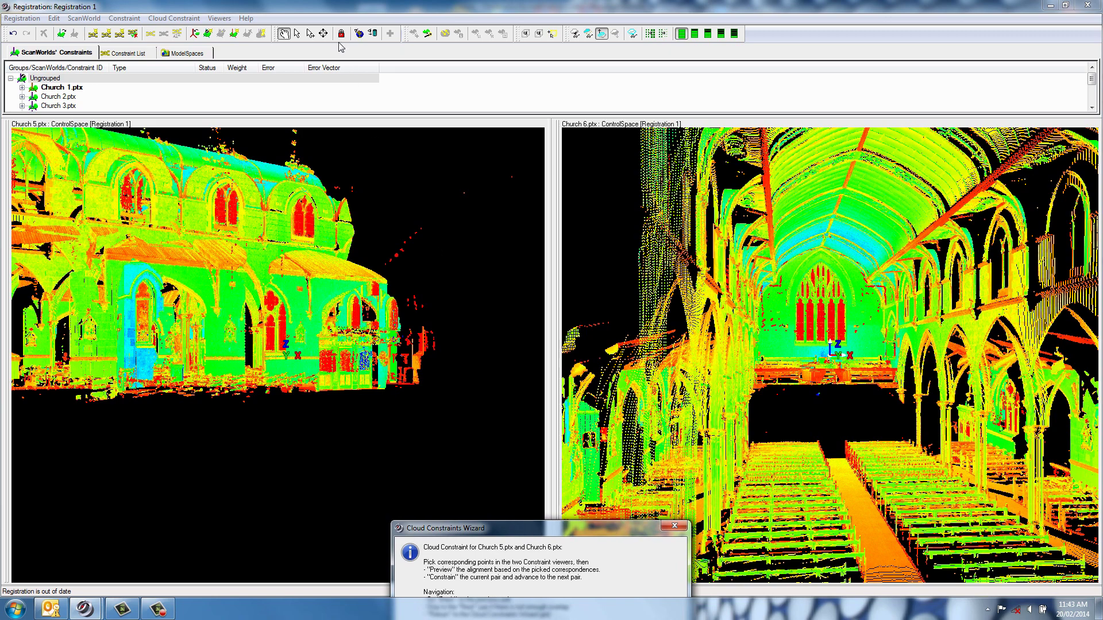
left_click(324, 35)
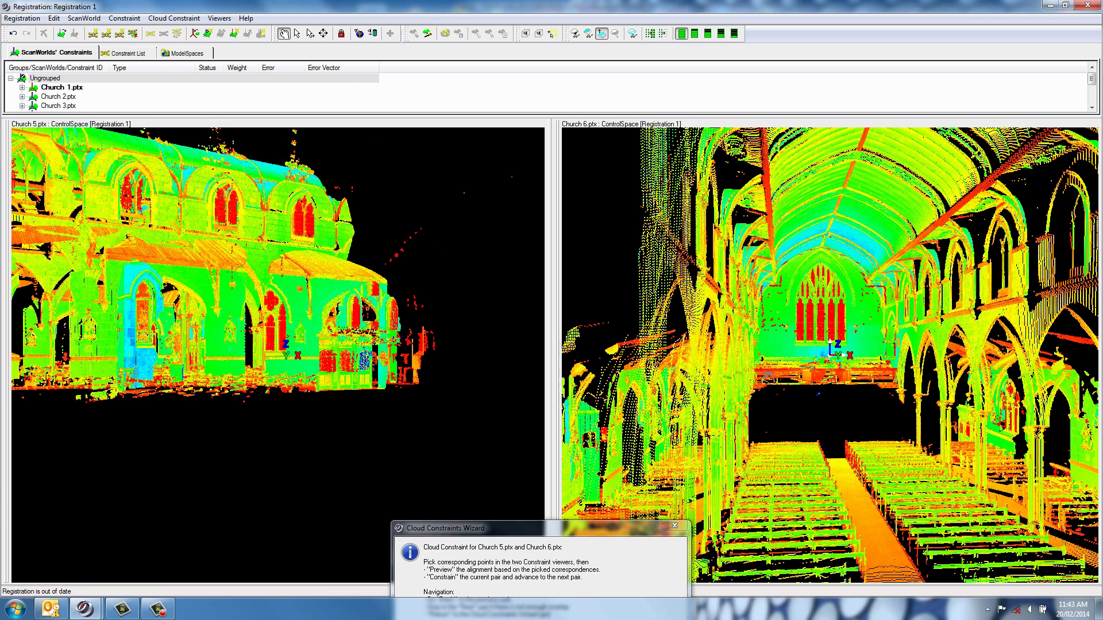
left_click_drag(767, 378, 780, 357)
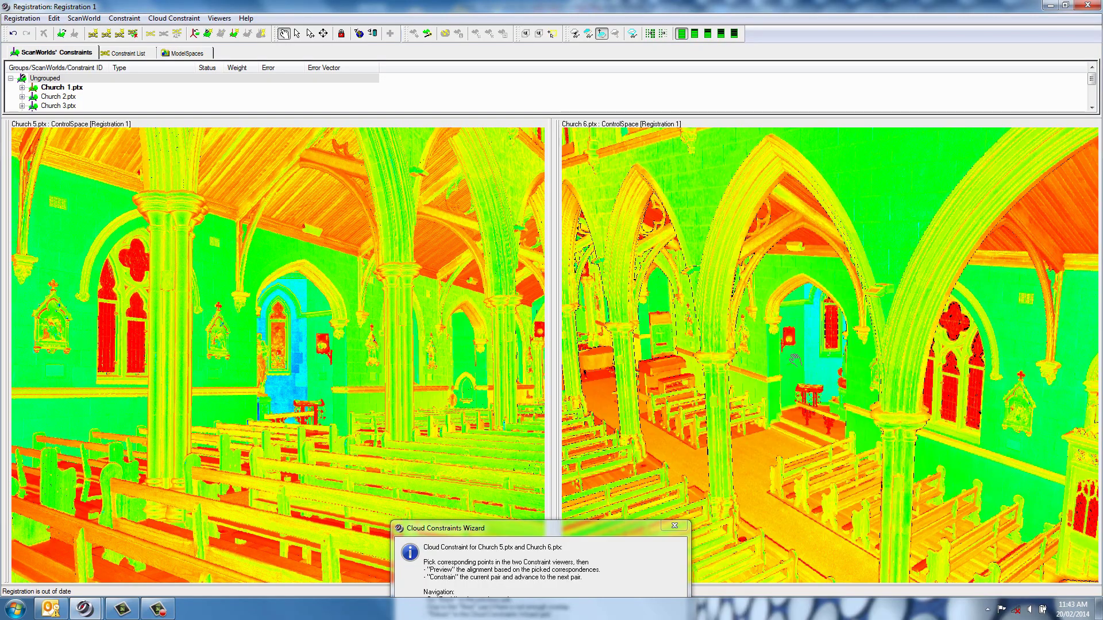
left_click_drag(773, 359, 694, 363)
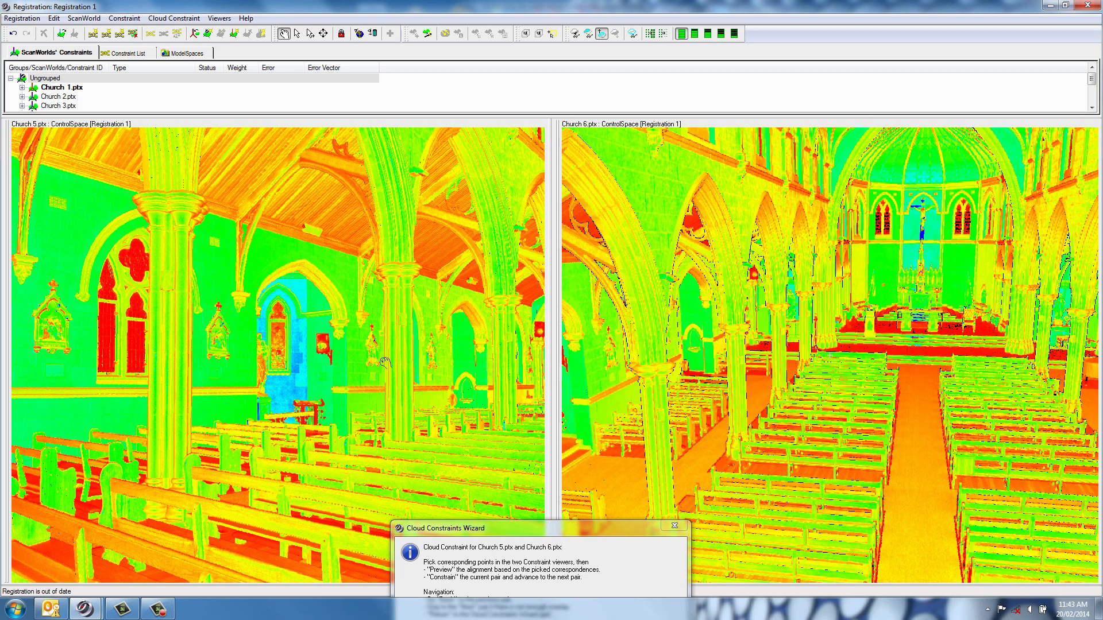
left_click_drag(386, 363, 315, 403)
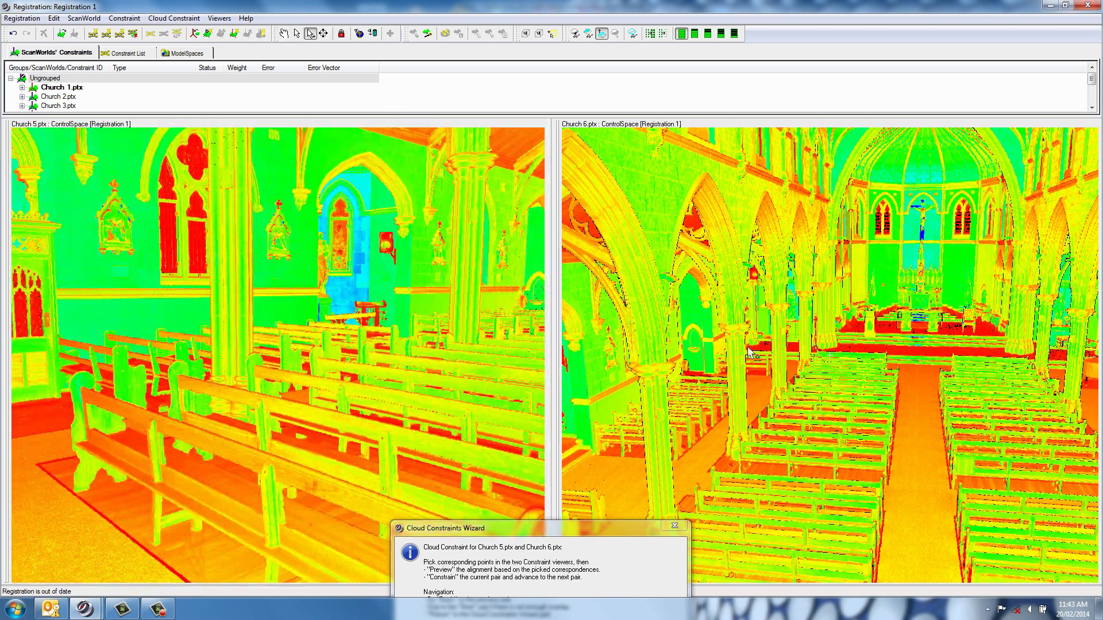
left_click(323, 33)
left_click(354, 285)
left_click(284, 33)
scroll(373, 238, "up", 5)
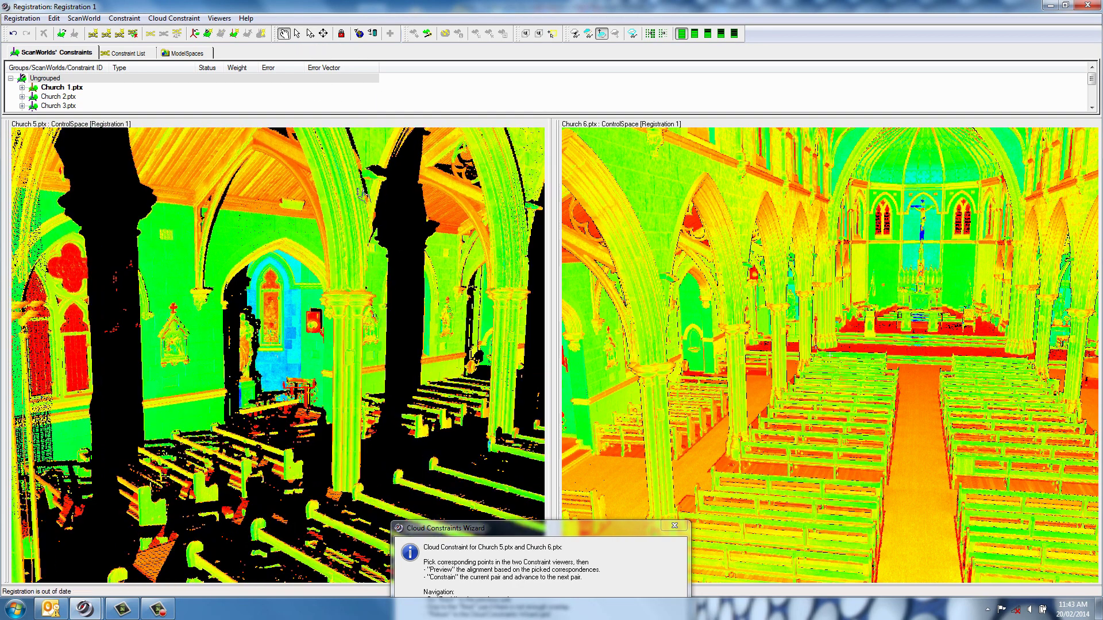
left_click_drag(687, 339, 606, 356)
scroll(649, 372, "up", 10)
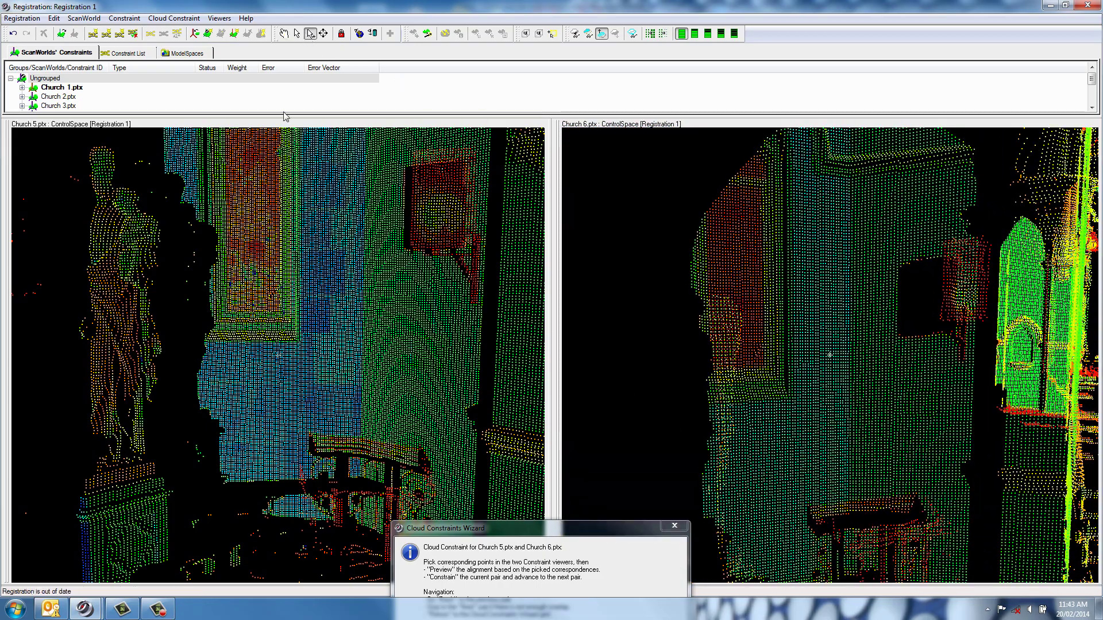
left_click(300, 340)
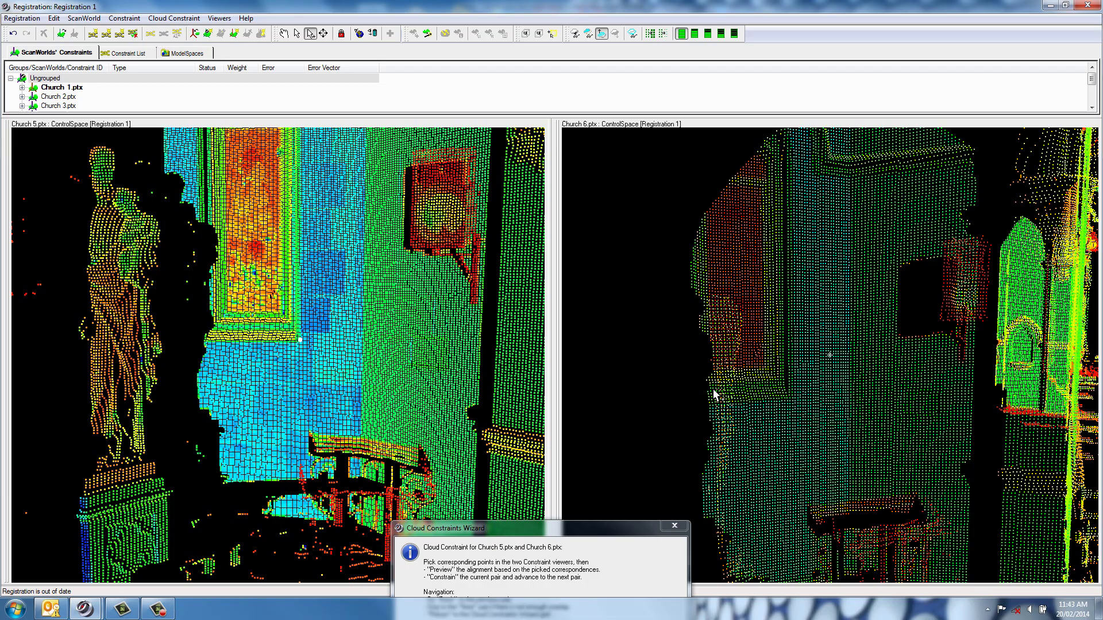
left_click(793, 398)
Pick the lower-right corner of the left-hand altar-rail pedestal as the second matching point in Church 5 and Church 6
scroll(341, 305, "down", 5)
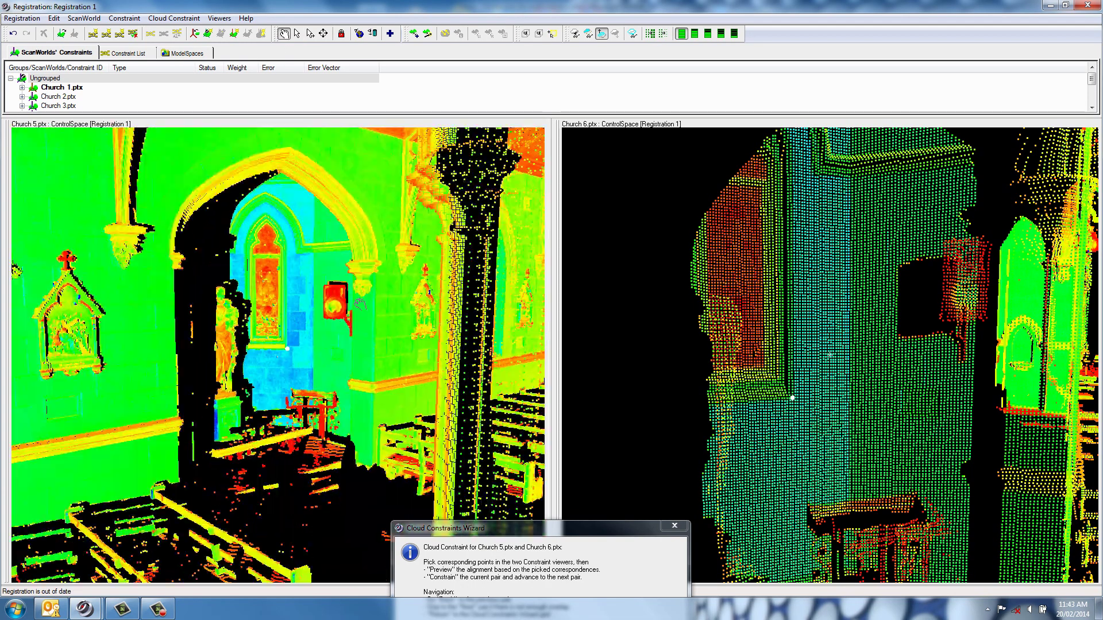
left_click_drag(342, 304, 382, 302)
left_click_drag(462, 315, 236, 285)
key("s")
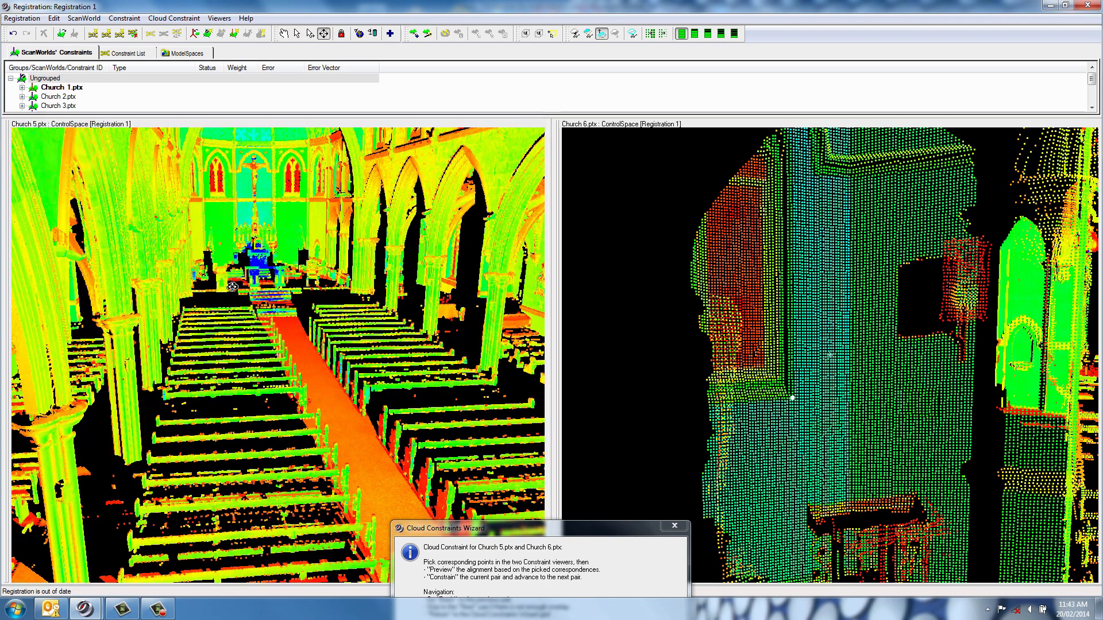
left_click(222, 275)
scroll(902, 395, "down", 5)
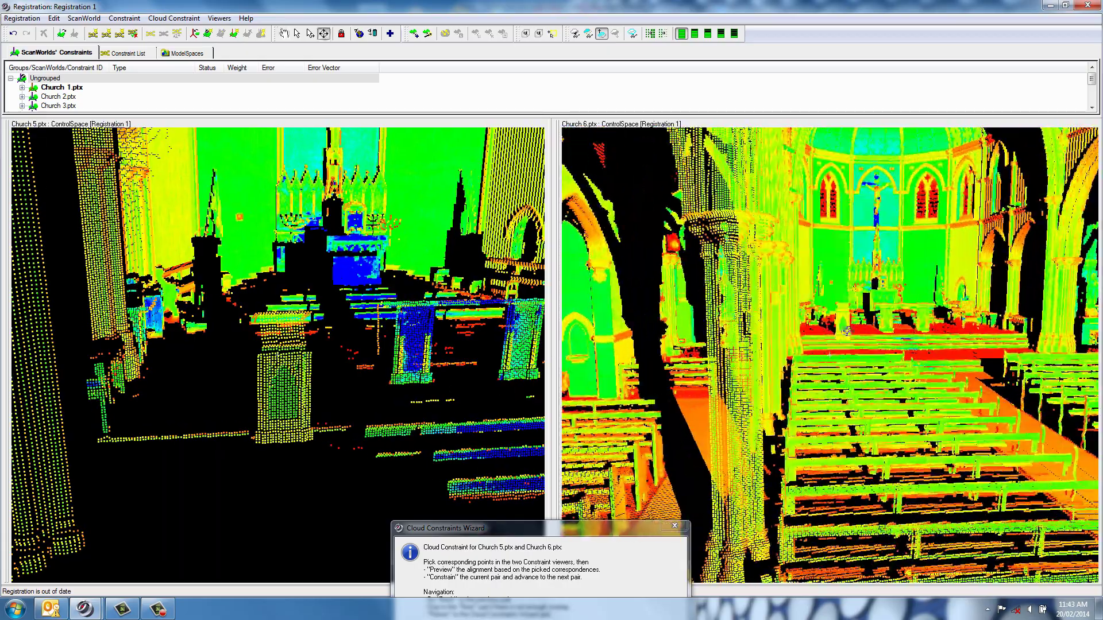
left_click(842, 332)
scroll(858, 374, "down", 5)
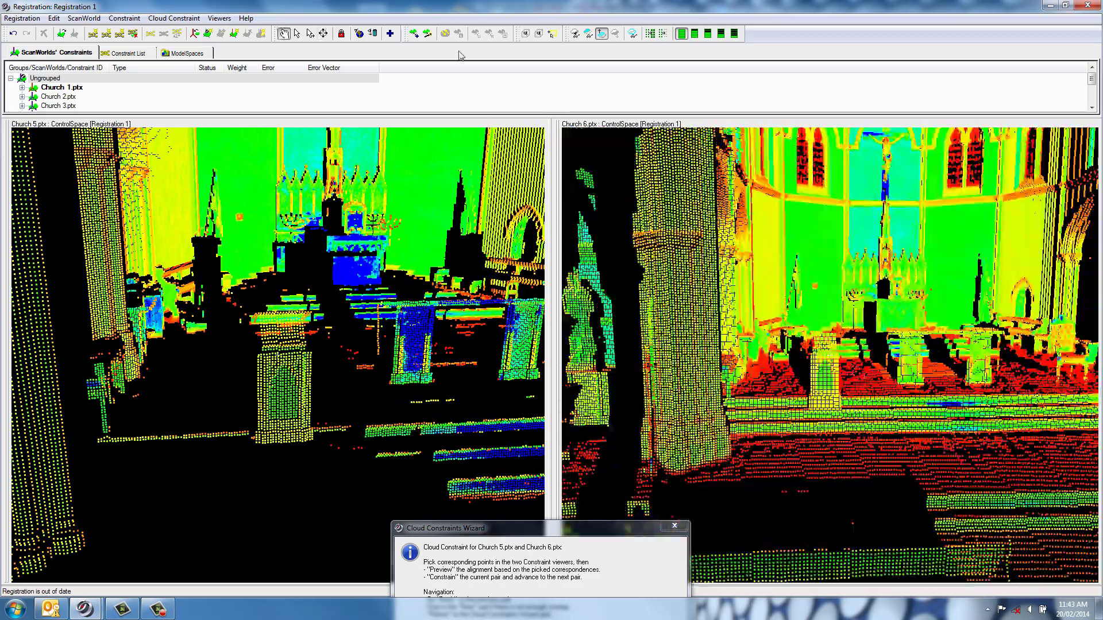
left_click(309, 34)
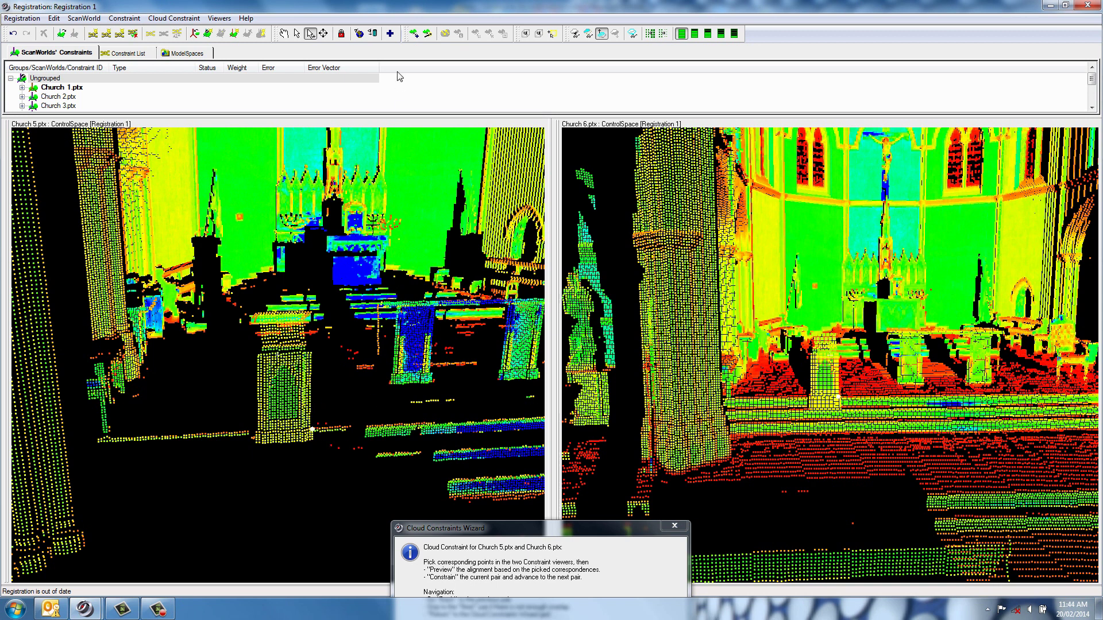
scroll(783, 270, "up", 3)
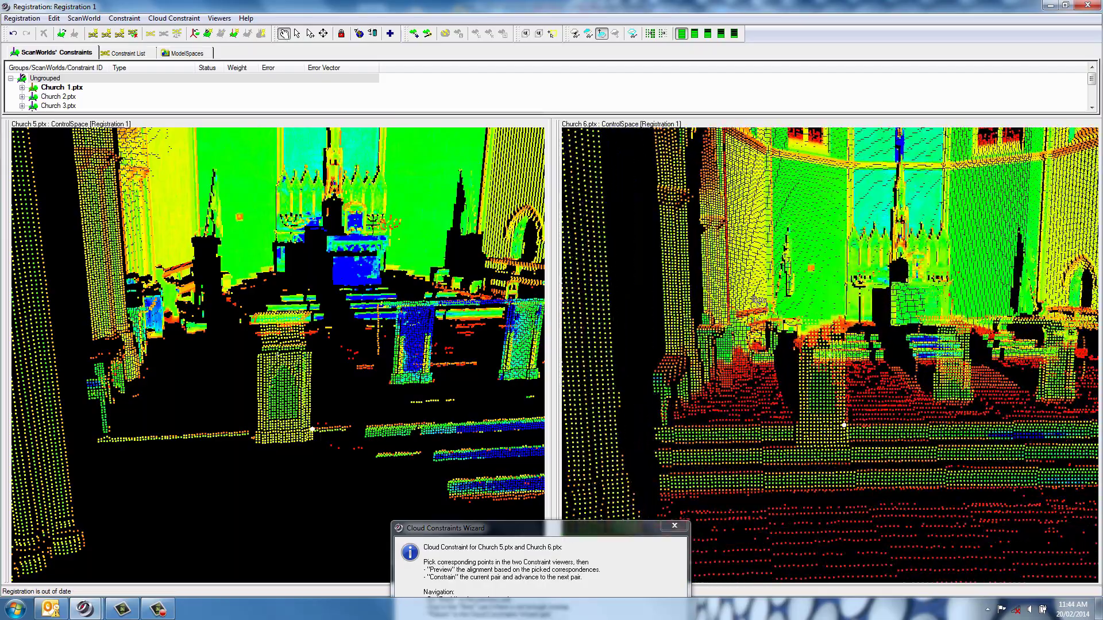
Pick the lower-left corner of the opposite alcove's window sill as the third matching point and constrain the Church 5 and Church 6 pair
left_click_drag(833, 270, 574, 188)
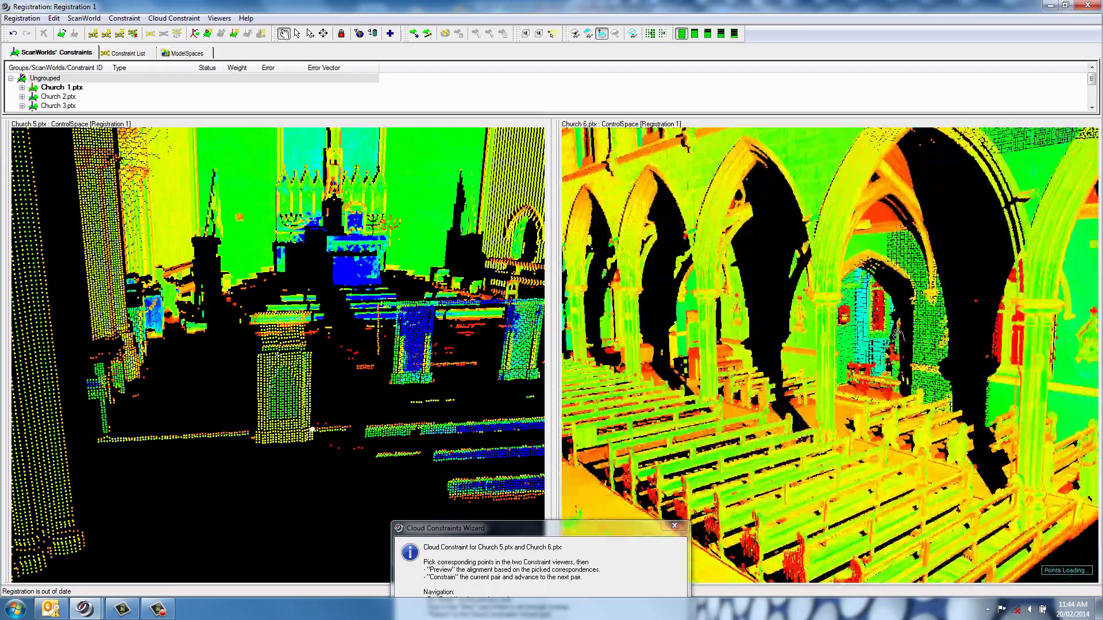
scroll(887, 383, "up", 3)
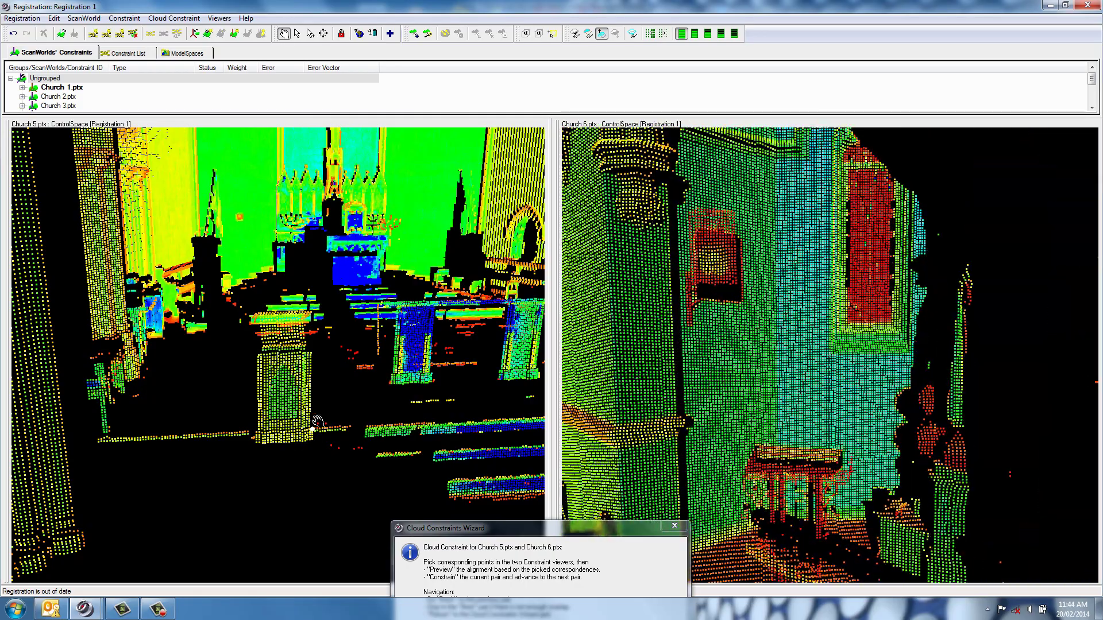
left_click_drag(318, 421, 255, 277)
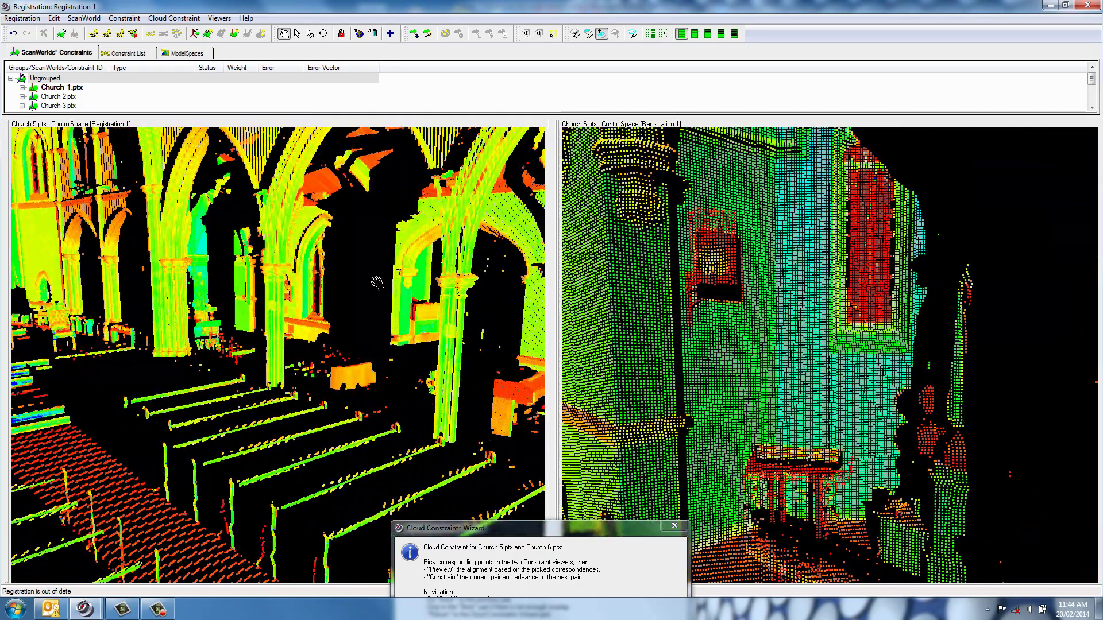
left_click_drag(401, 304, 356, 320)
scroll(342, 313, "down", 5)
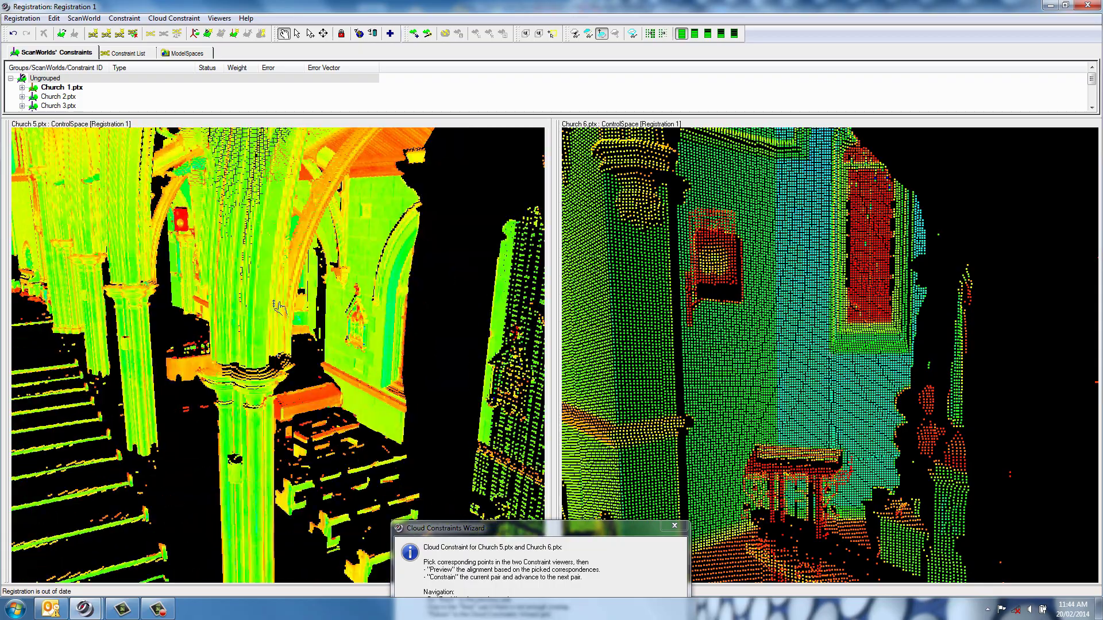
left_click(443, 392)
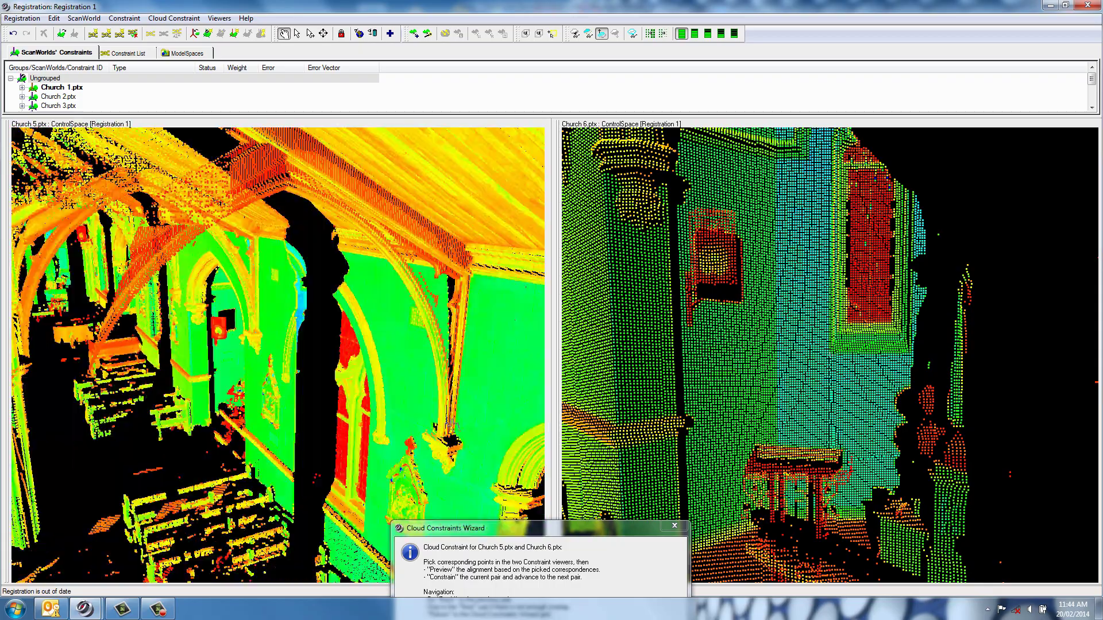
left_click(309, 34)
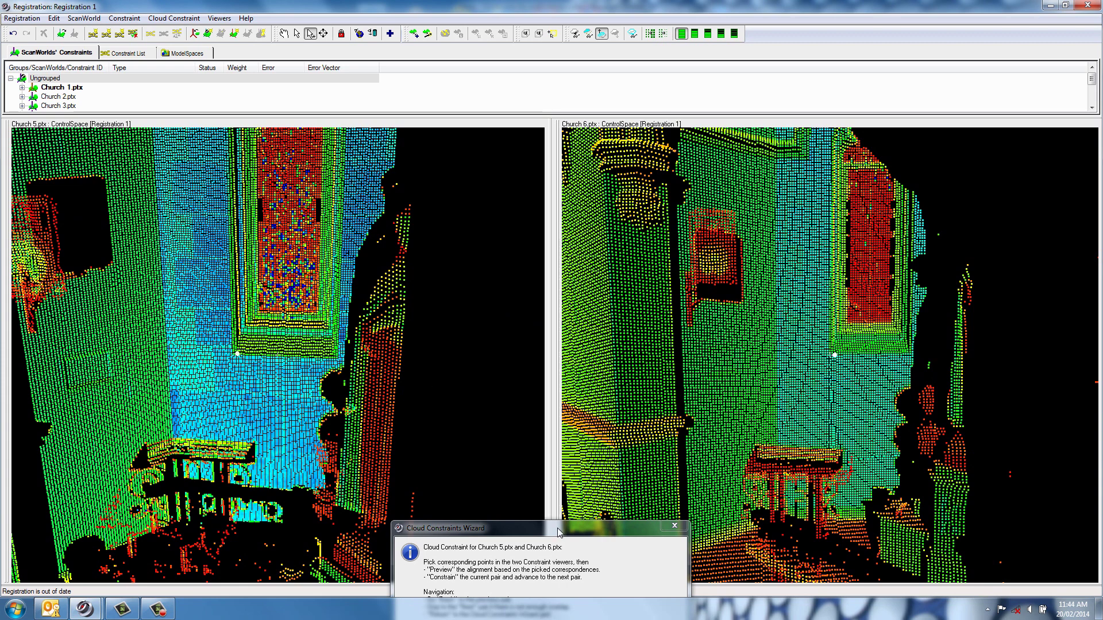
left_click_drag(558, 531, 561, 381)
left_click(526, 496)
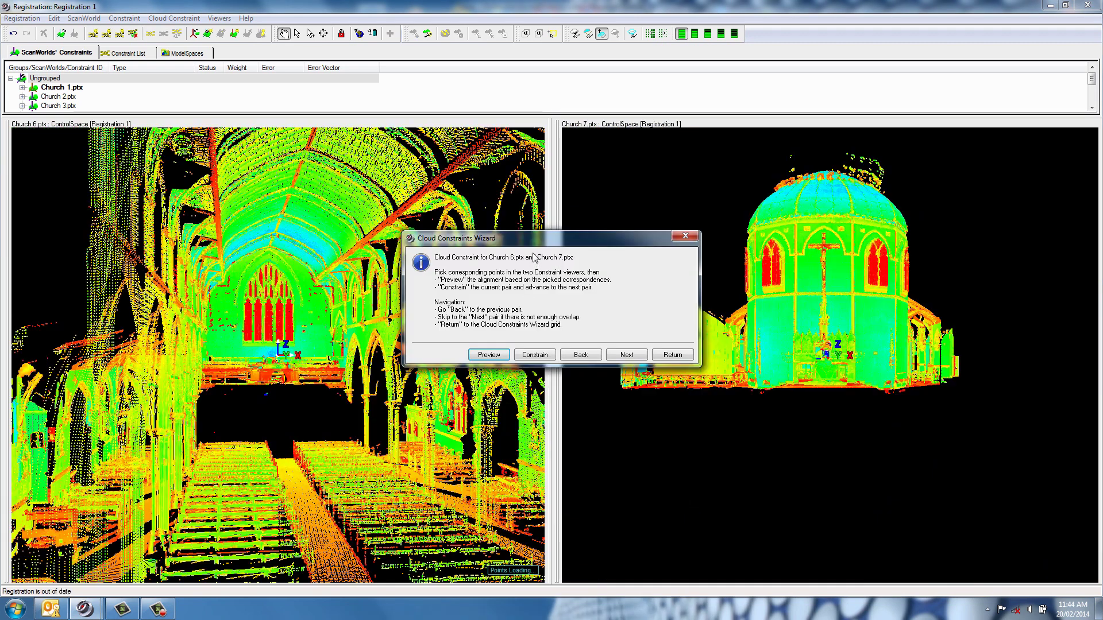
Pick the lower-right corner of the wall vent left of the crucifix arch as the first matching point in Church 6 and Church 7
left_click_drag(310, 298, 378, 304)
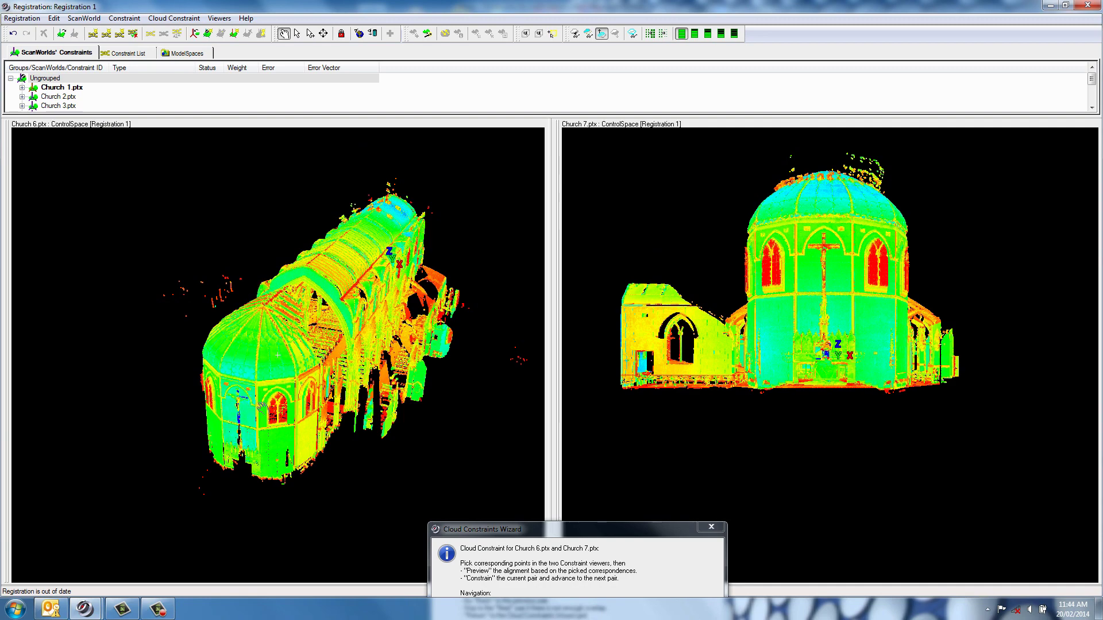
left_click_drag(326, 369, 326, 324)
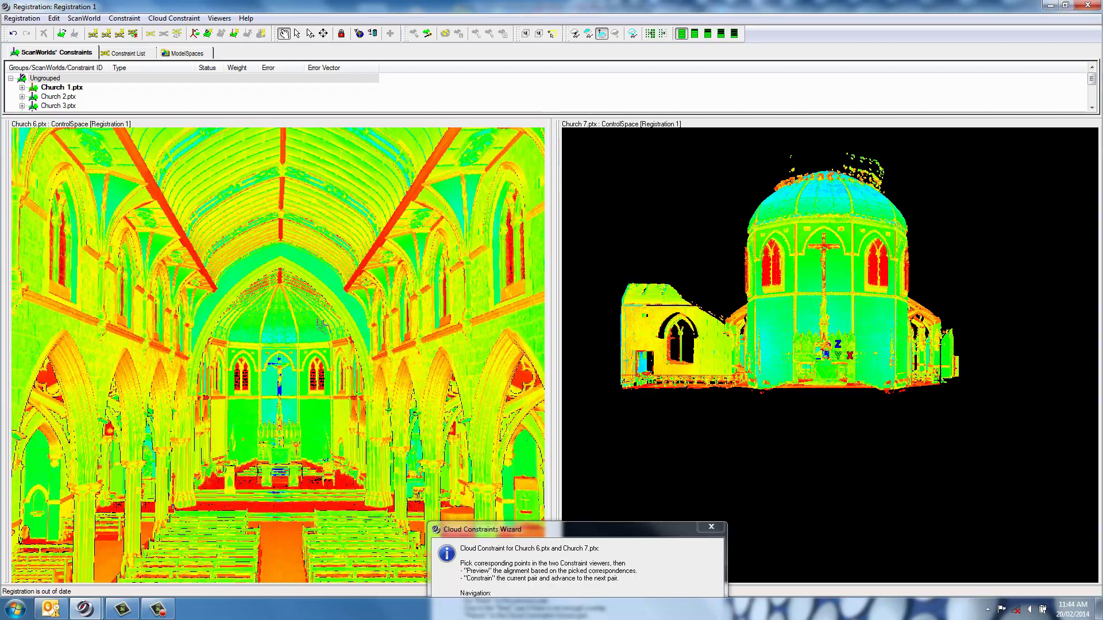
middle_click_drag(325, 324, 333, 387)
scroll(332, 387, "up", 3)
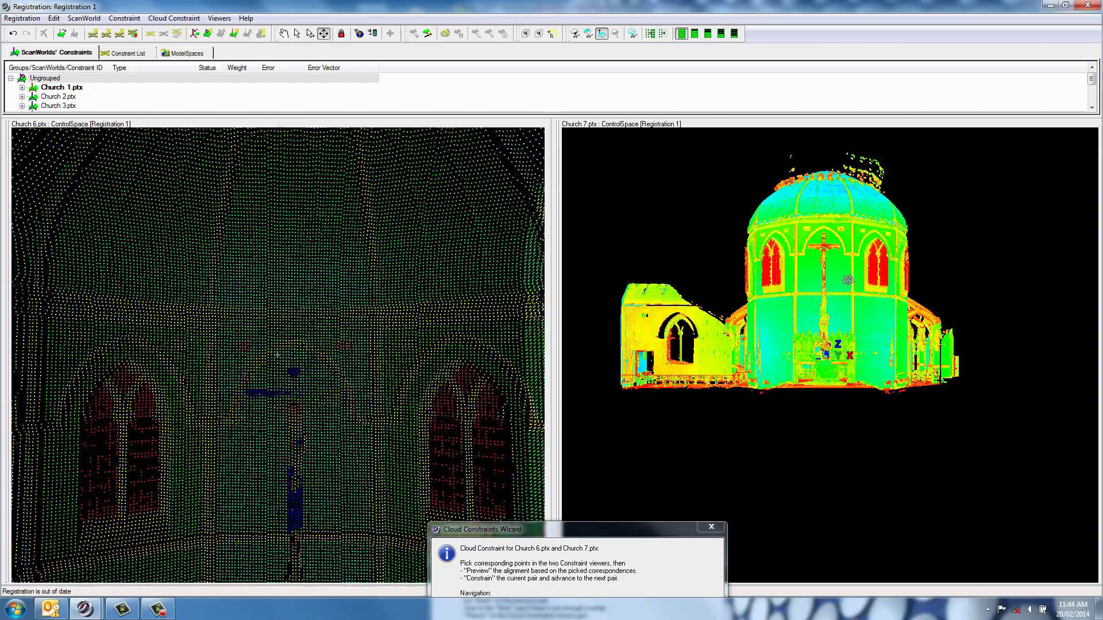
scroll(831, 245, "up", 8)
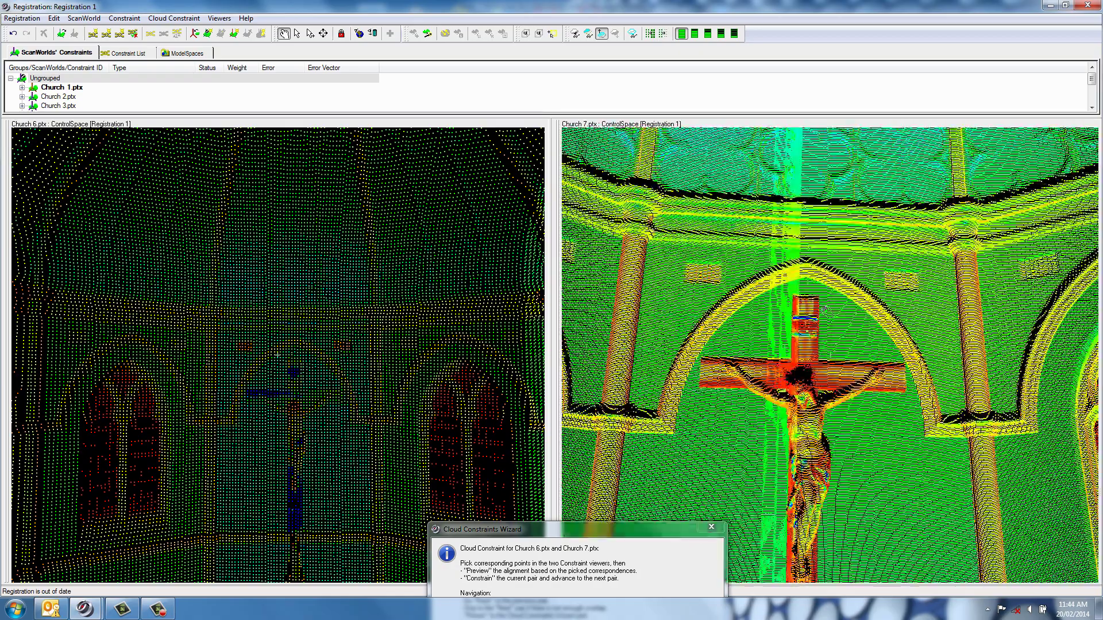
middle_click_drag(311, 341, 302, 375)
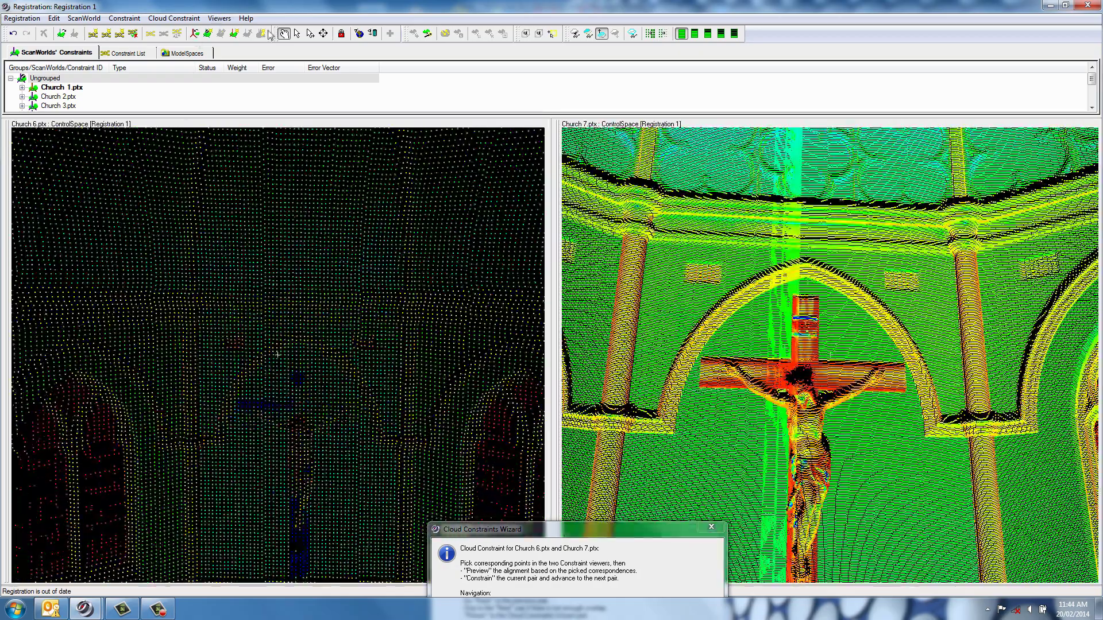
left_click(242, 352)
left_click(718, 284)
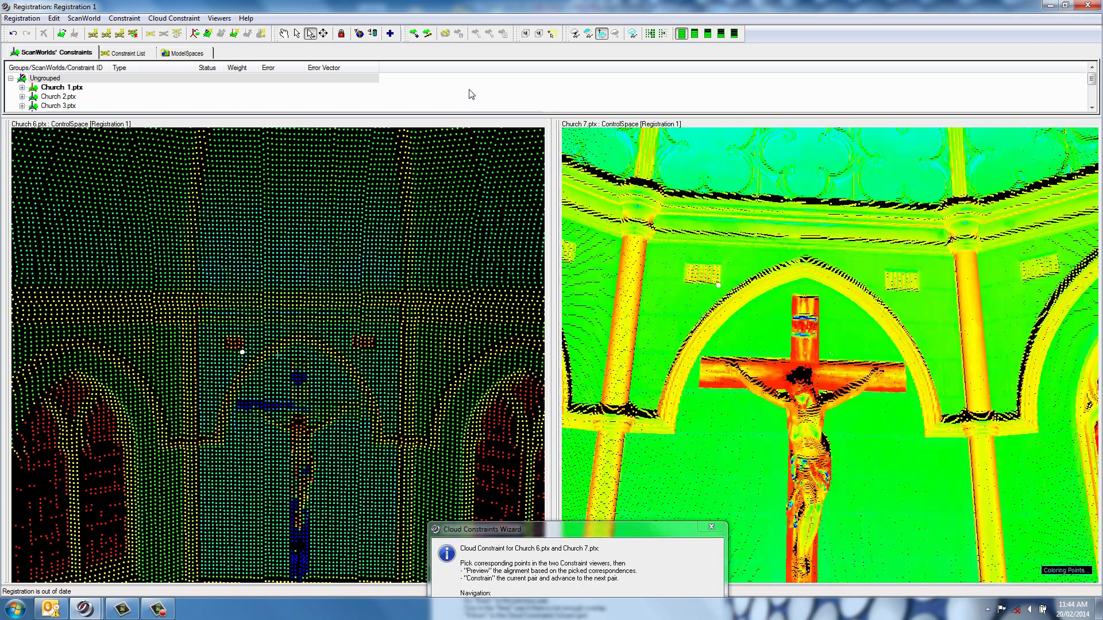
Pick the lower-left corner of the large five-light window's sill as the second matching point in Church 6 and Church 7
left_click(285, 34)
middle_click_drag(281, 310, 277, 362)
left_click_drag(277, 362, 559, 313)
scroll(843, 357, "down", 8)
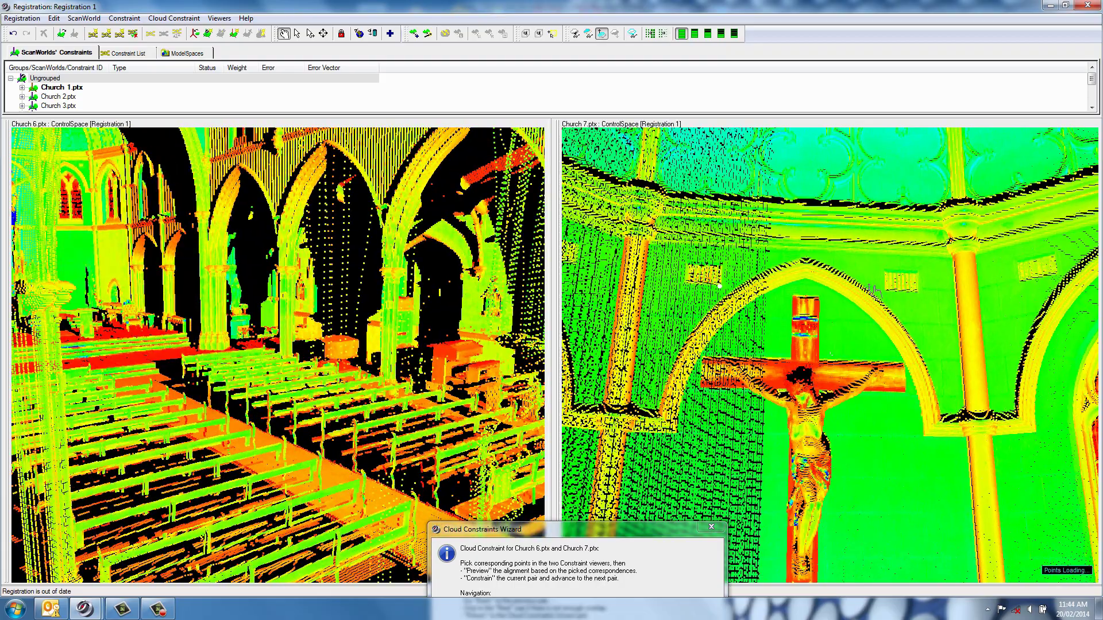
left_click_drag(815, 358, 949, 370)
scroll(948, 371, "up", 10)
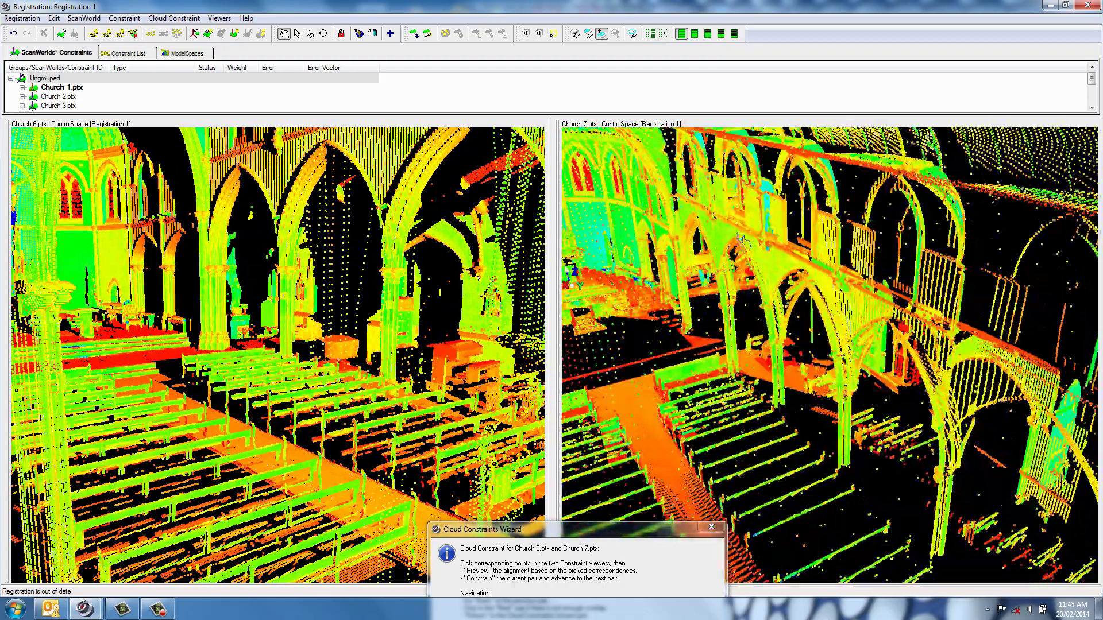
left_click_drag(762, 250, 683, 258)
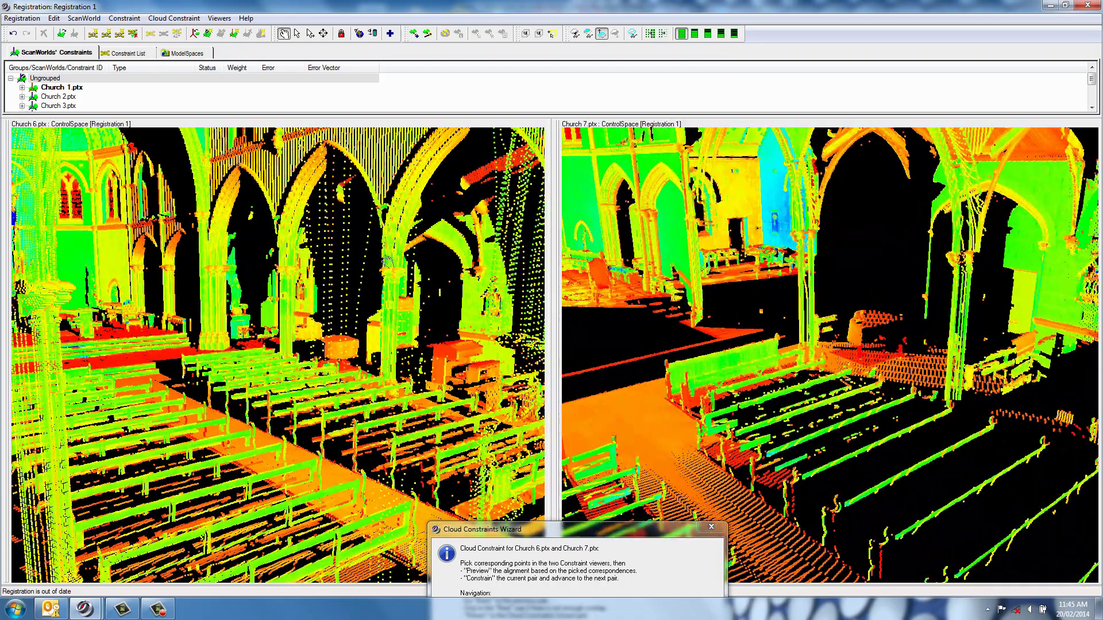
left_click_drag(388, 262, 80, 281)
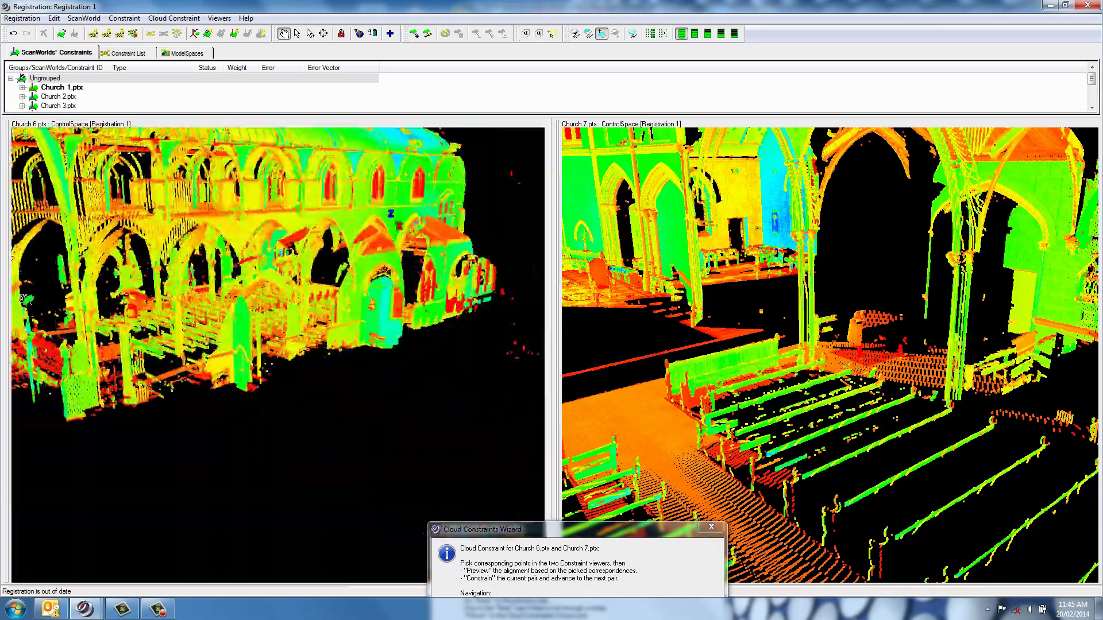
left_click_drag(436, 279, 257, 308)
left_click(278, 355)
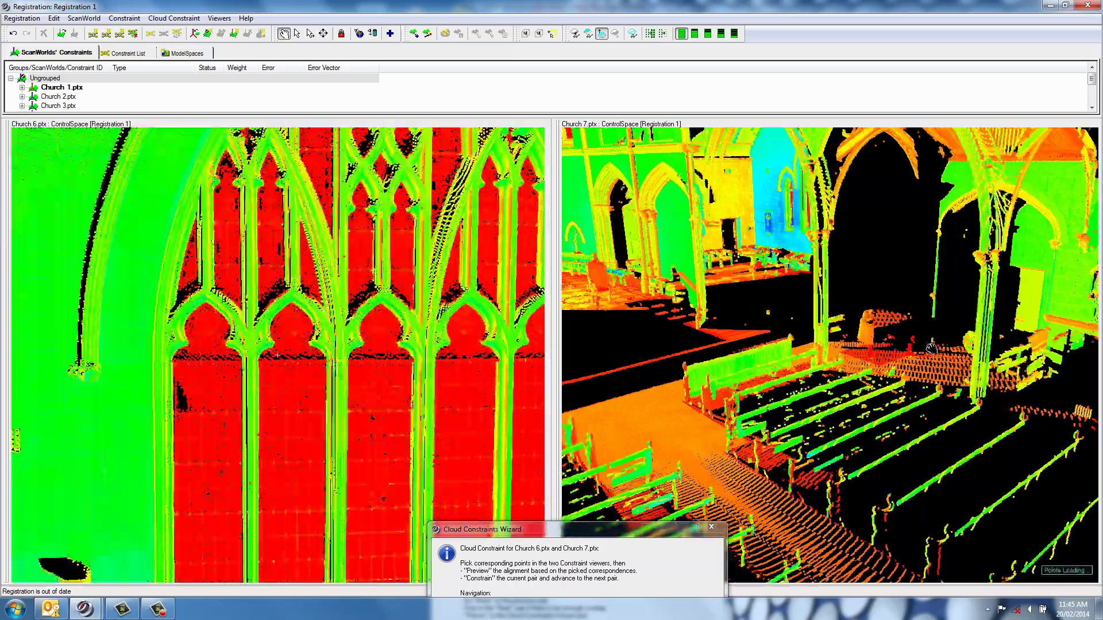
left_click_drag(931, 348, 764, 311)
left_click(753, 218)
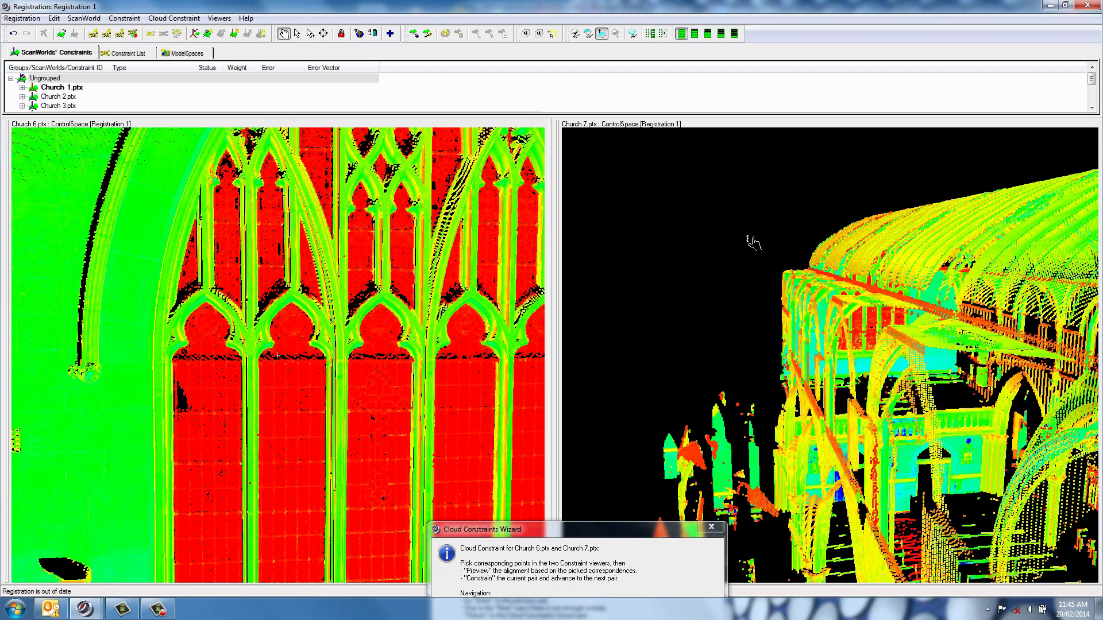
right_click_drag(354, 353, 386, 111)
left_click(311, 35)
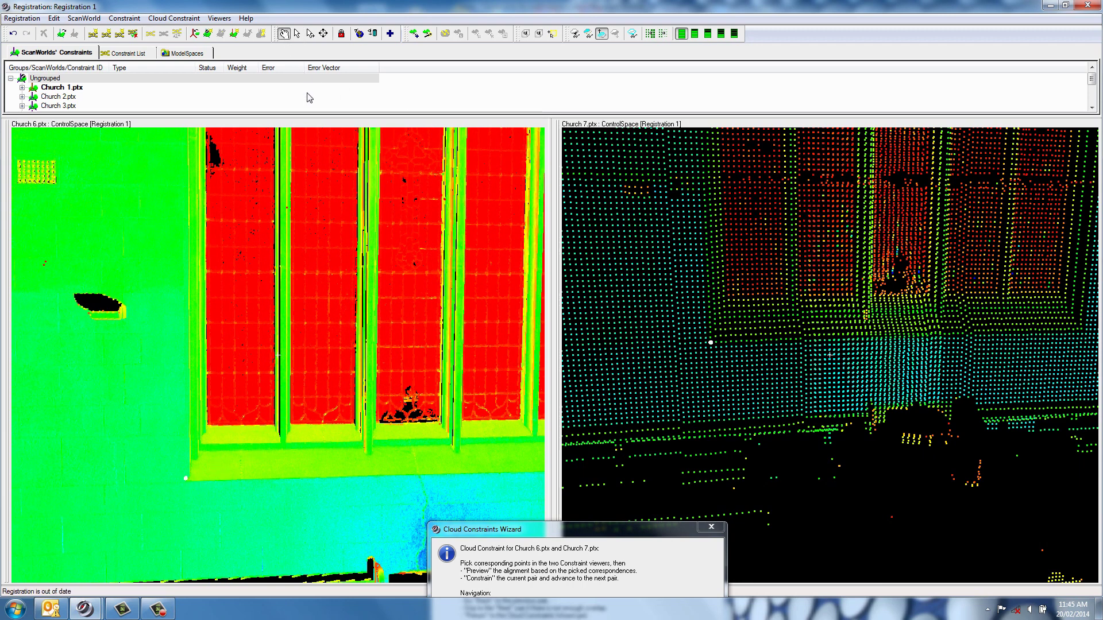
scroll(396, 312, "down", 10)
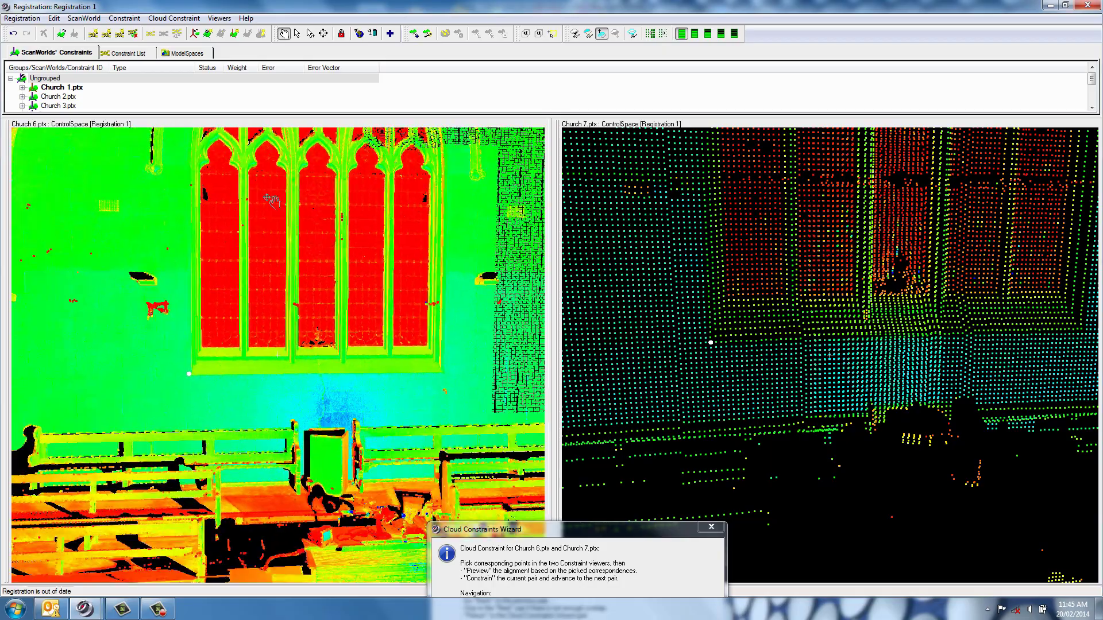
Look over the Church 6 and Church 7 scans for a third feature visible in both
left_click_drag(425, 278, 251, 317)
left_click_drag(278, 356, 354, 344)
middle_click_drag(355, 344, 361, 385)
left_click_drag(889, 347, 768, 290)
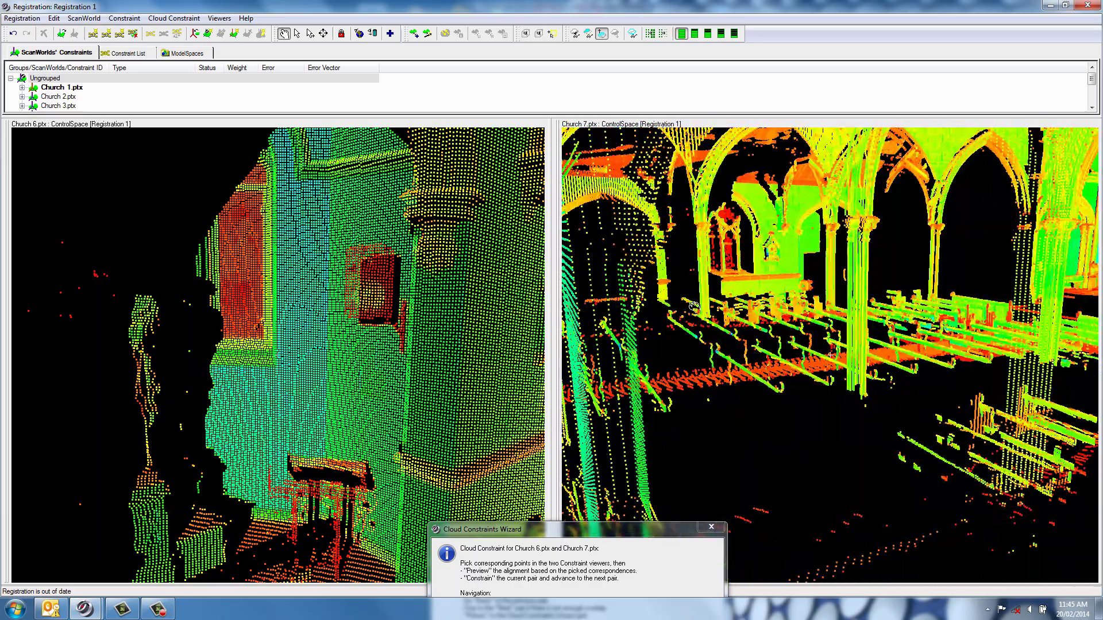
scroll(192, 205, "down", 8)
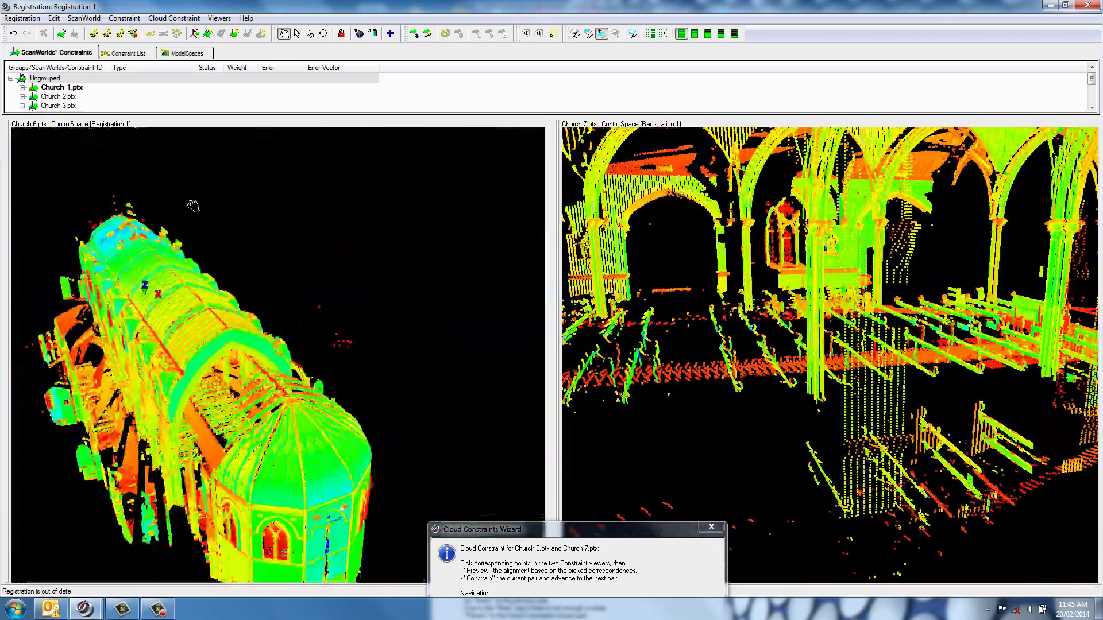
left_click_drag(192, 204, 241, 201)
right_click_drag(315, 253, 465, 204)
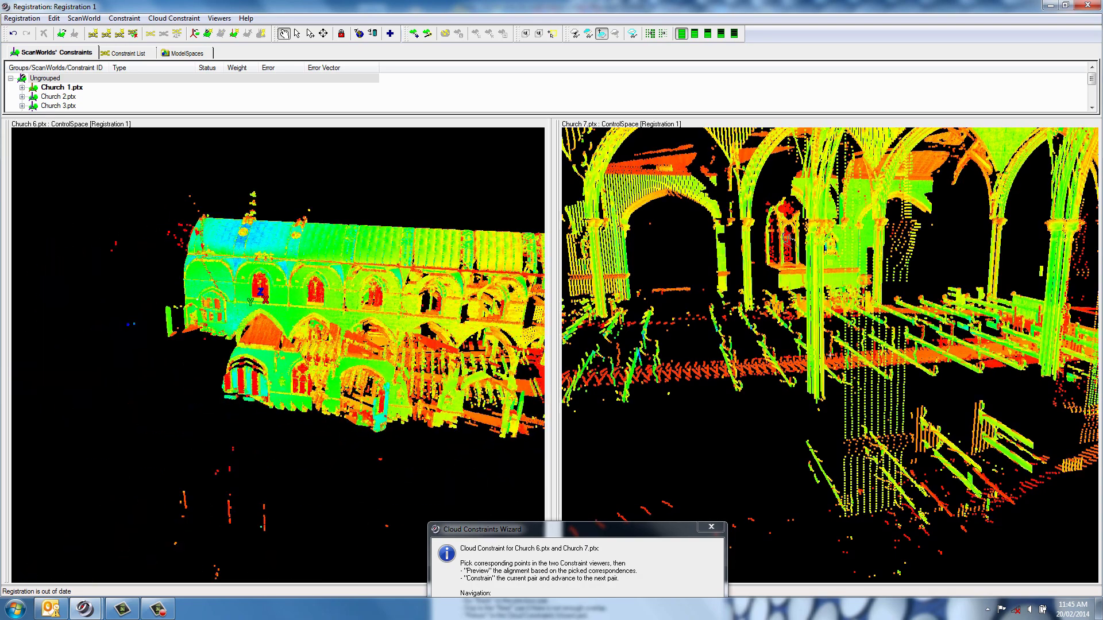
scroll(864, 212, "down", 8)
left_click_drag(863, 212, 903, 214)
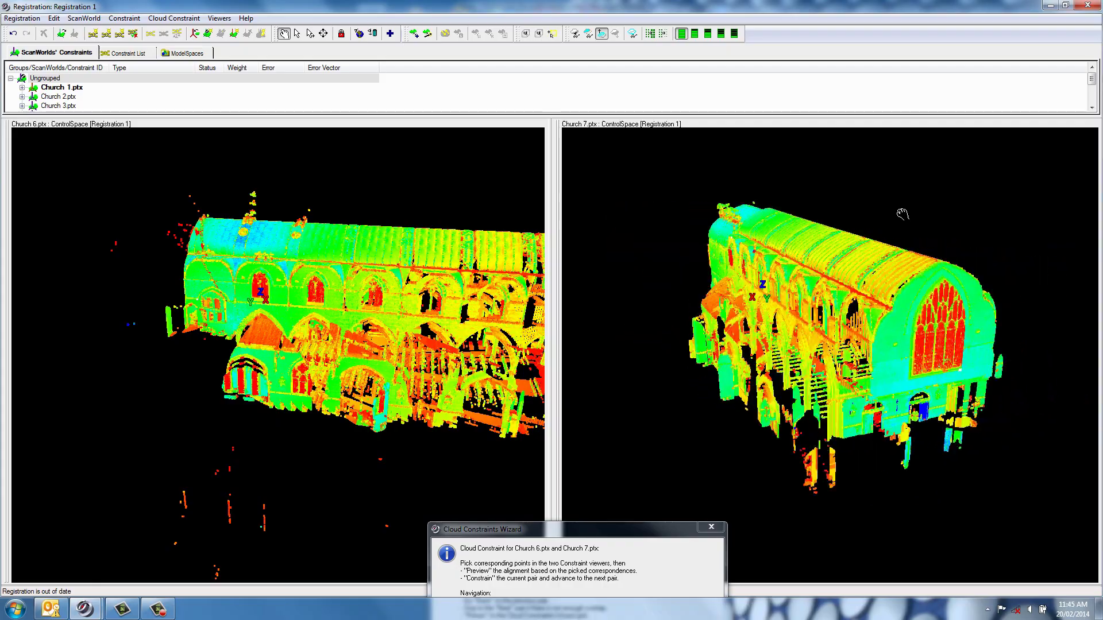
scroll(904, 214, "up", 8)
right_click_drag(904, 215, 932, 391)
Pick the right-hand front corner of the altar table top as the third matching point and constrain the Church 6 and Church 7 pair
key("s")
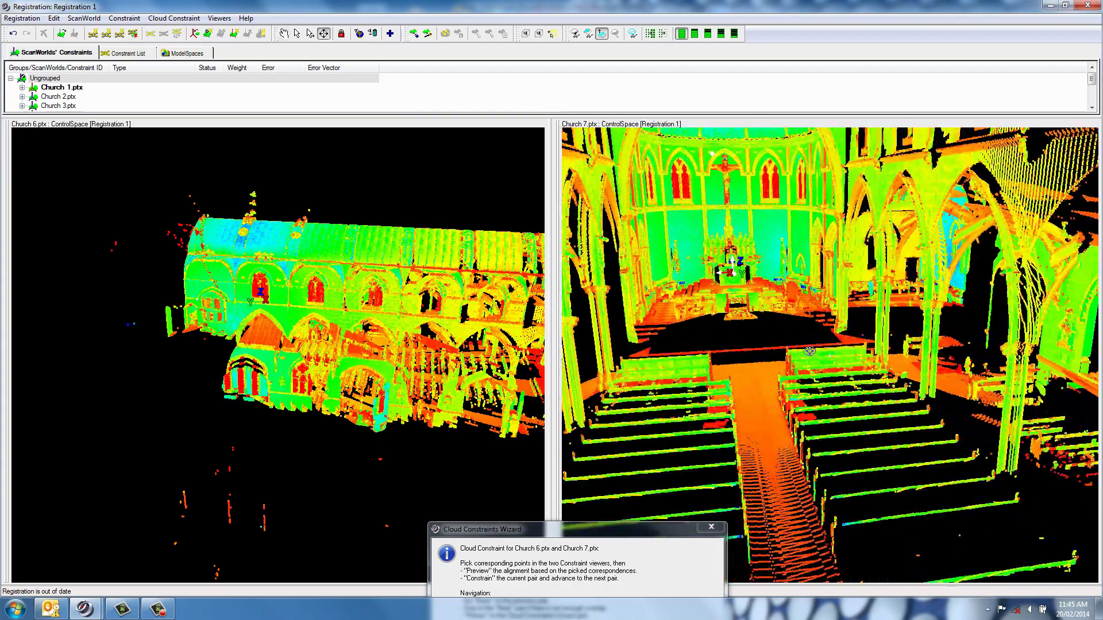
left_click(754, 319)
left_click_drag(376, 382, 287, 339)
scroll(381, 402, "up", 5)
left_click_drag(381, 402, 414, 419)
key("s")
left_click(305, 356)
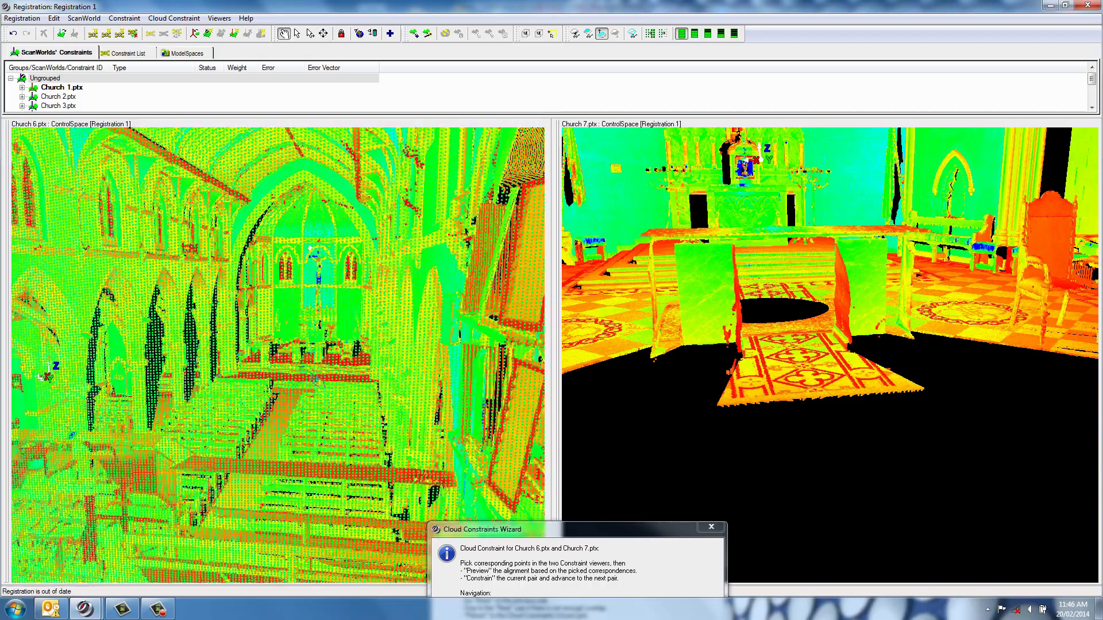
right_click_drag(308, 356, 324, 373)
right_click_drag(317, 324, 352, 453)
key("Tab")
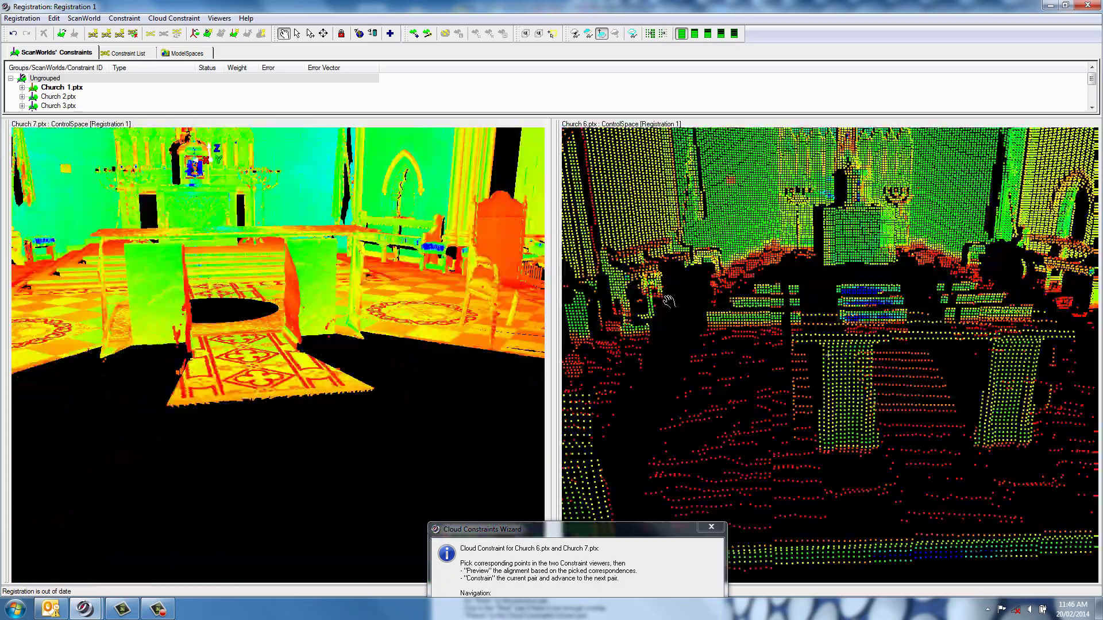
left_click_drag(712, 313, 758, 319)
scroll(757, 320, "up", 4)
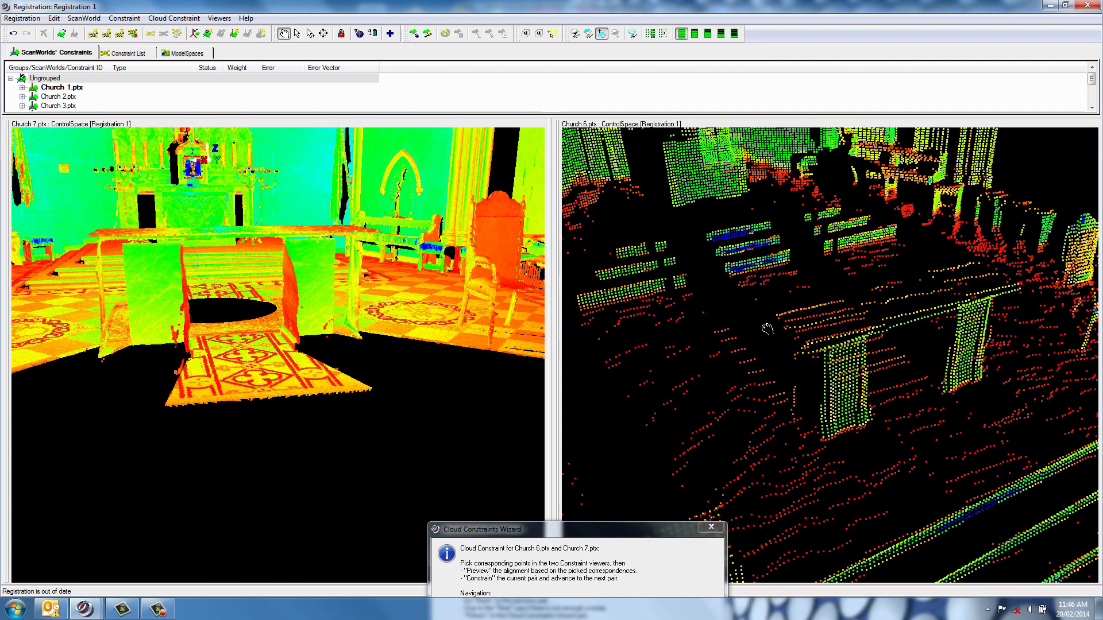
left_click_drag(211, 298, 181, 143)
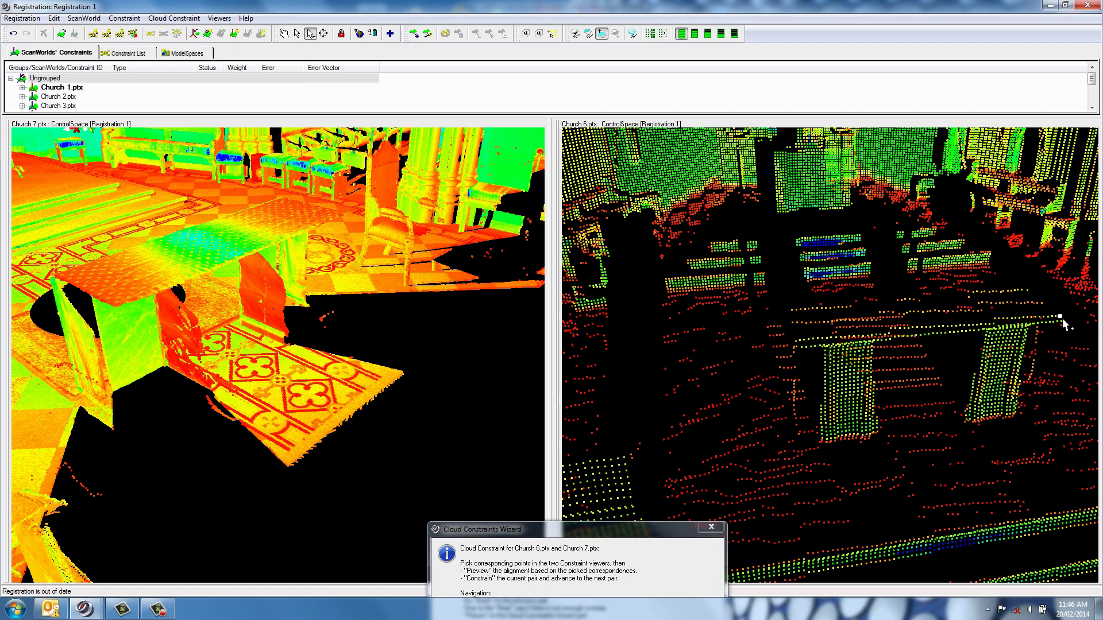
left_click(345, 216)
left_click(285, 33)
left_click_drag(241, 178, 247, 287)
left_click_drag(521, 530, 482, 373)
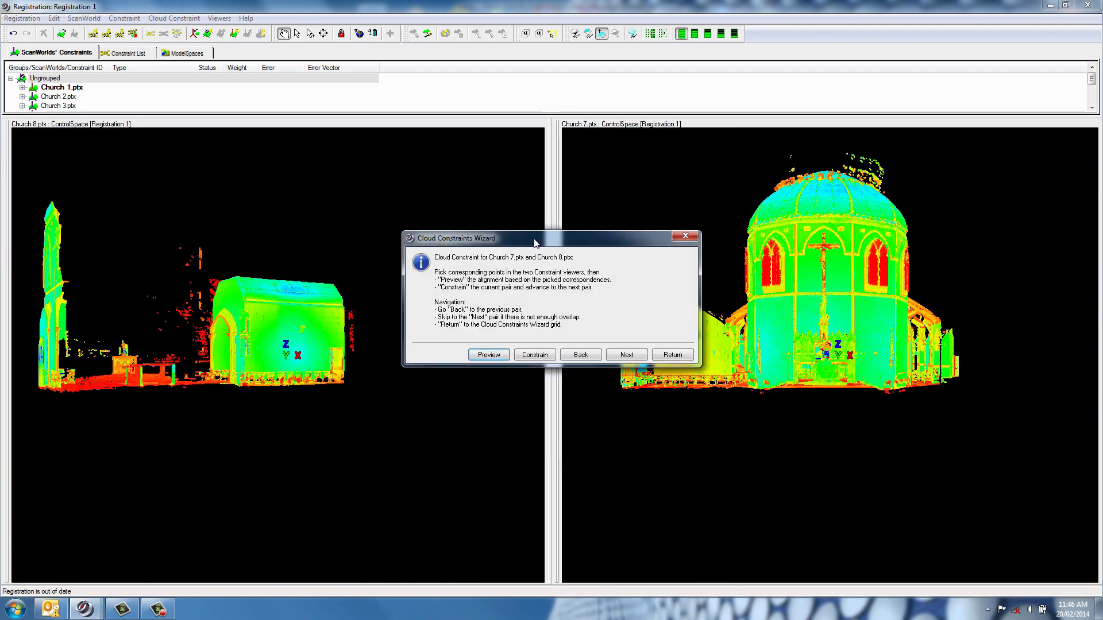
Pick the point just above the apex of the left-hand lancet window as the first matching point in Church 8 and Church 7
left_click_drag(534, 237, 542, 573)
left_click_drag(375, 322, 522, 372)
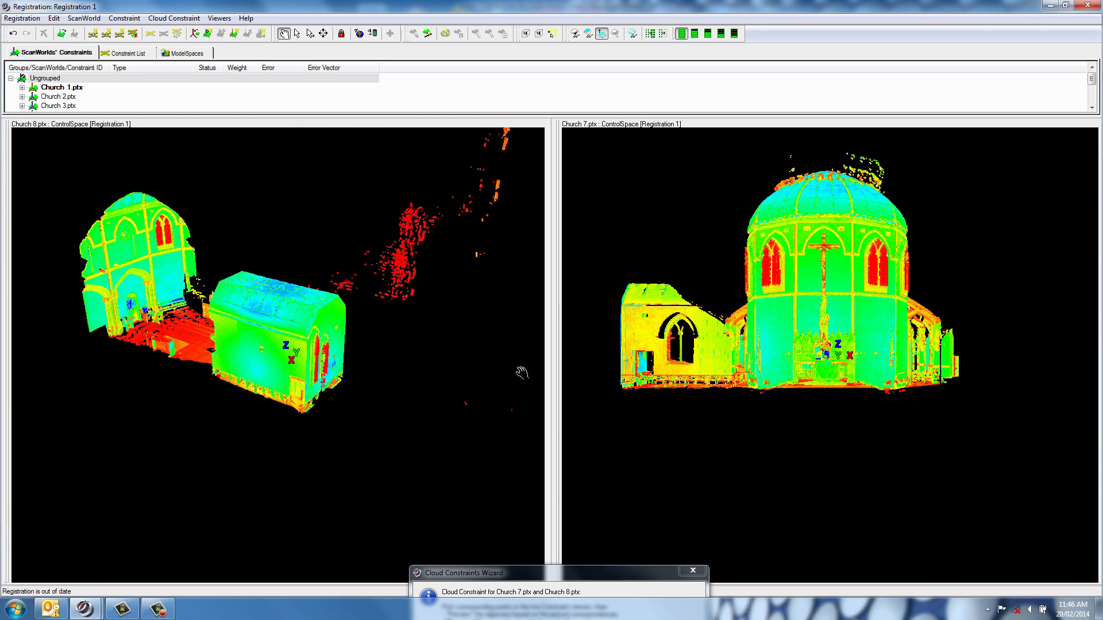
left_click_drag(664, 332, 805, 450)
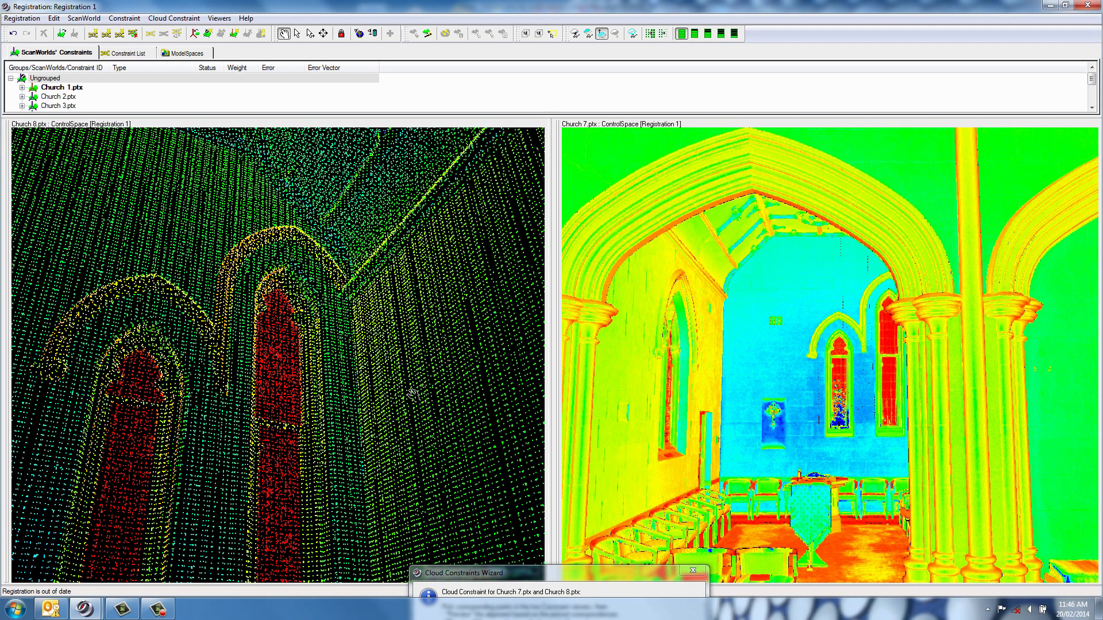
scroll(412, 393, "up", 5)
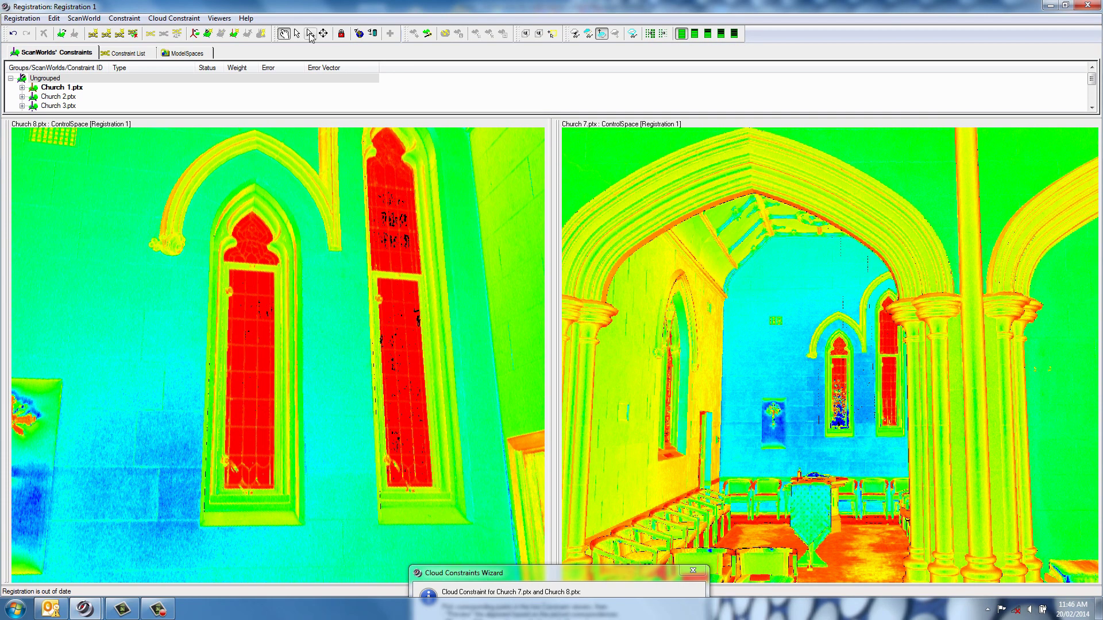
left_click(258, 178)
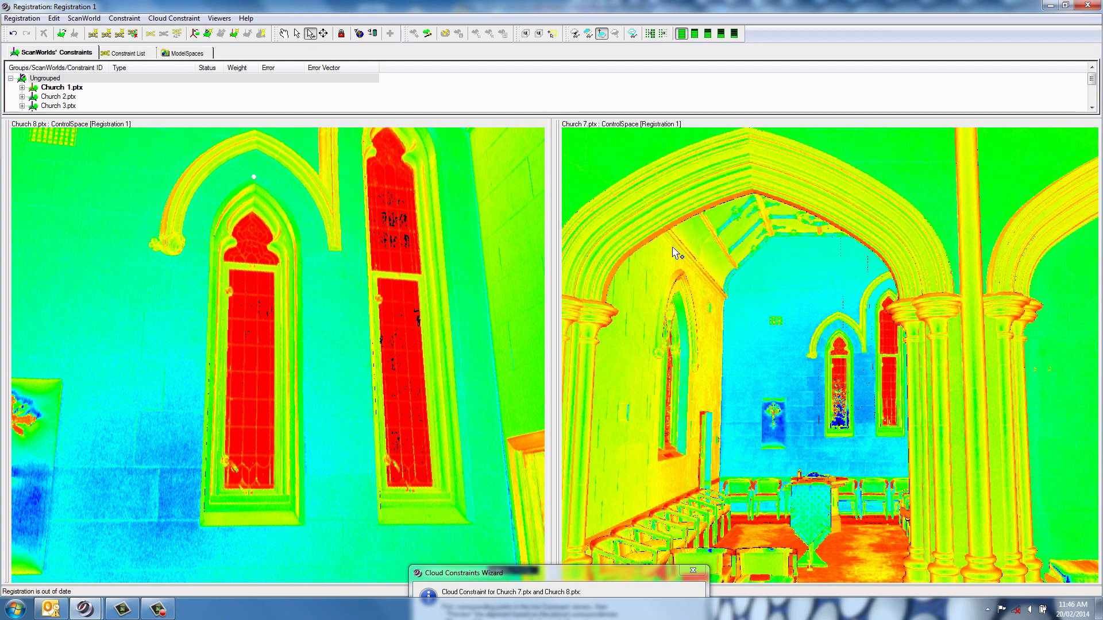
left_click(839, 330)
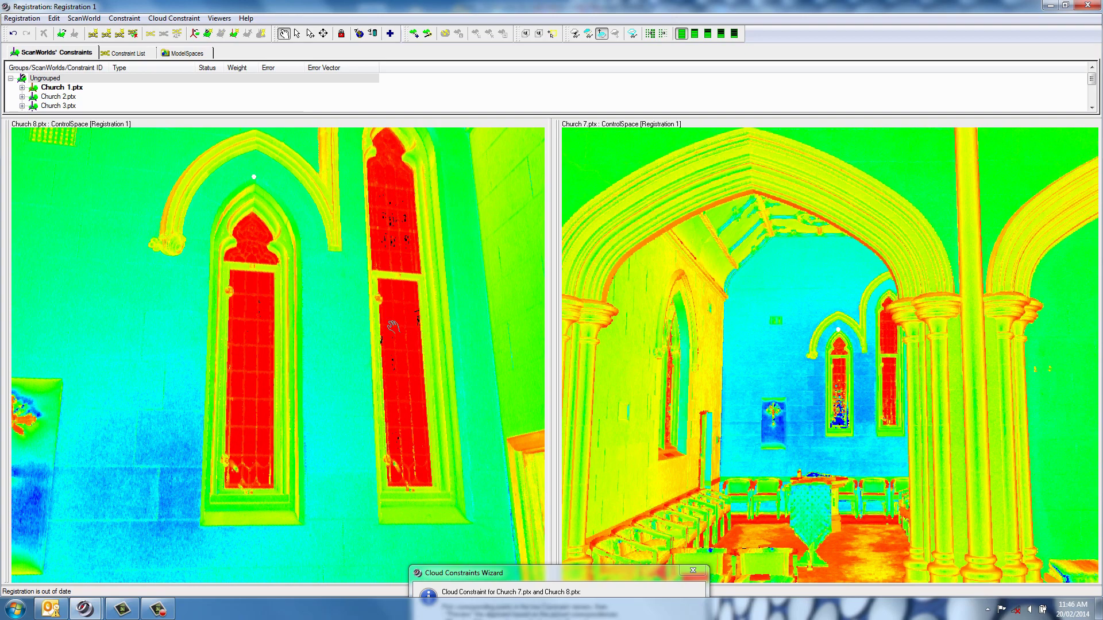
Pick the end corner of the uppermost altar step as the second matching point in Church 8 and Church 7
left_click_drag(373, 324, 282, 359)
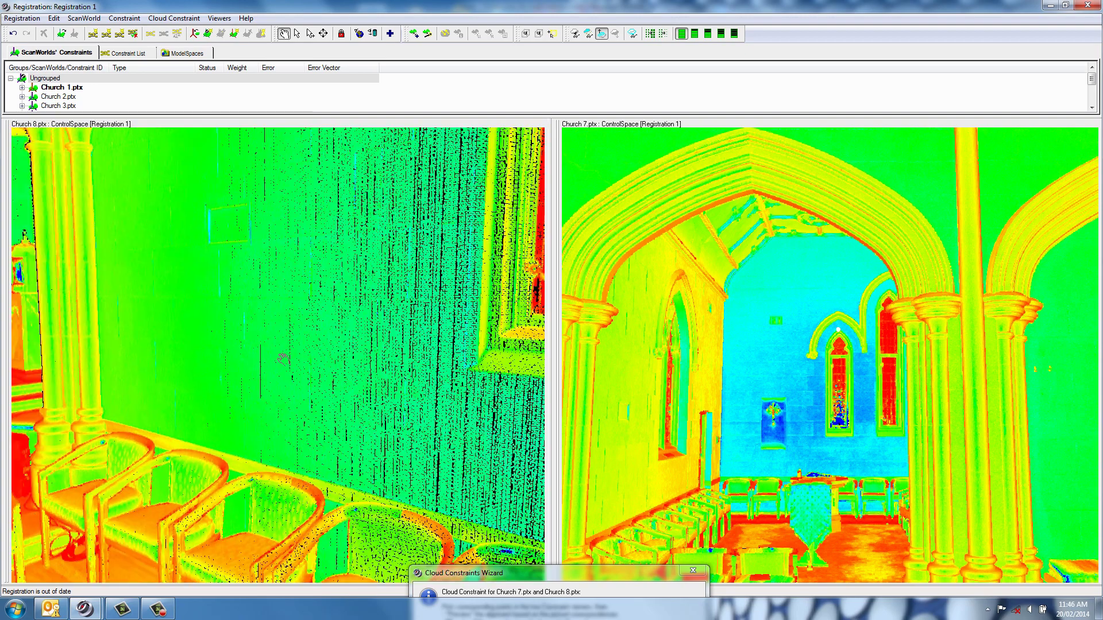
left_click_drag(357, 343, 247, 368)
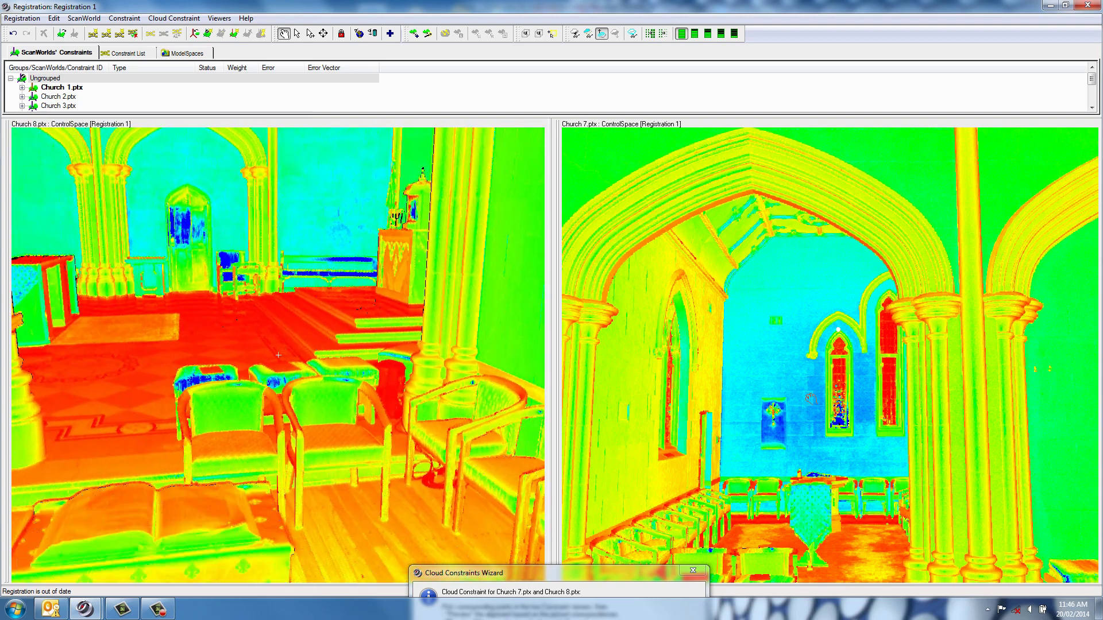
left_click_drag(810, 398, 751, 422)
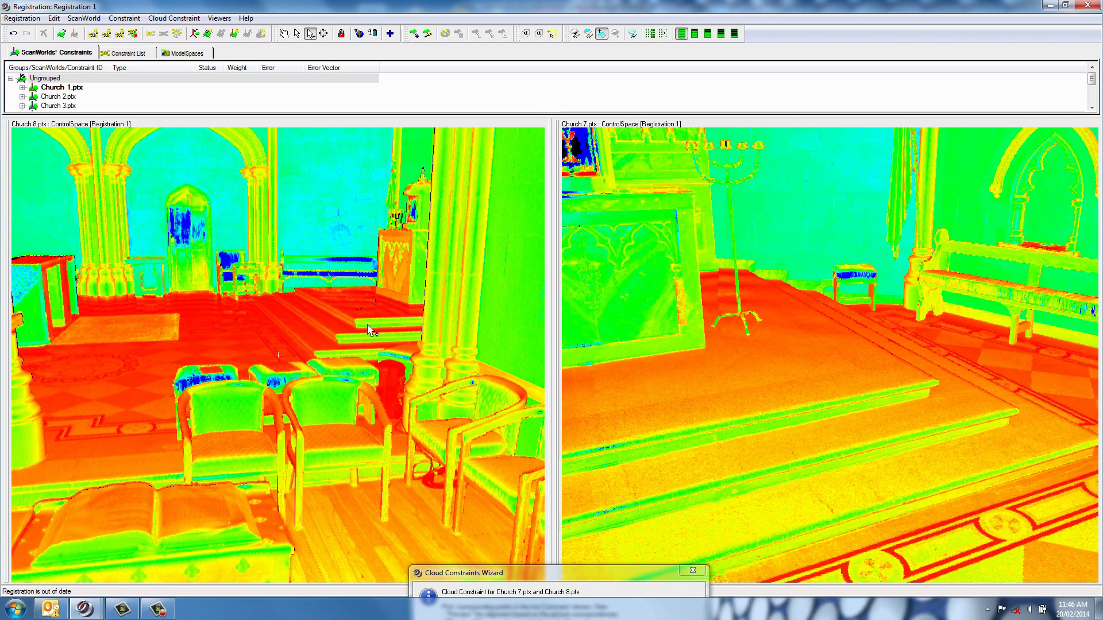
left_click(941, 382)
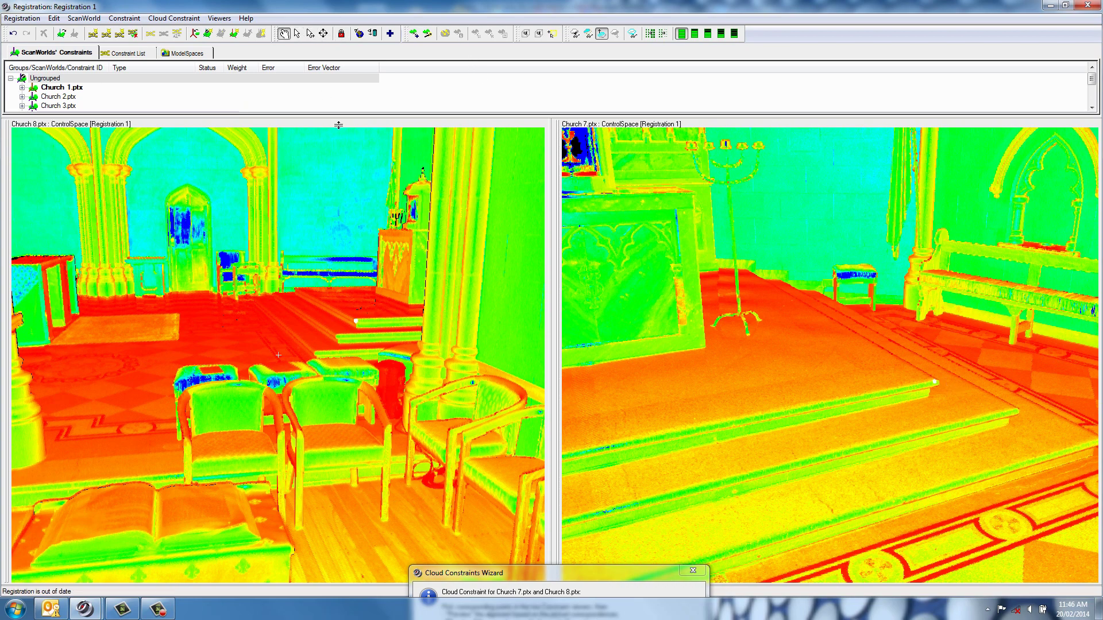
Pick the corner of the altar table top as the third matching point and constrain the Church 7 and Church 8 pair
mouse_move(298, 236)
left_mouse_down()
mouse_move(288, 232)
mouse_move(305, 232)
left_mouse_up()
left_click_drag(840, 299, 707, 334)
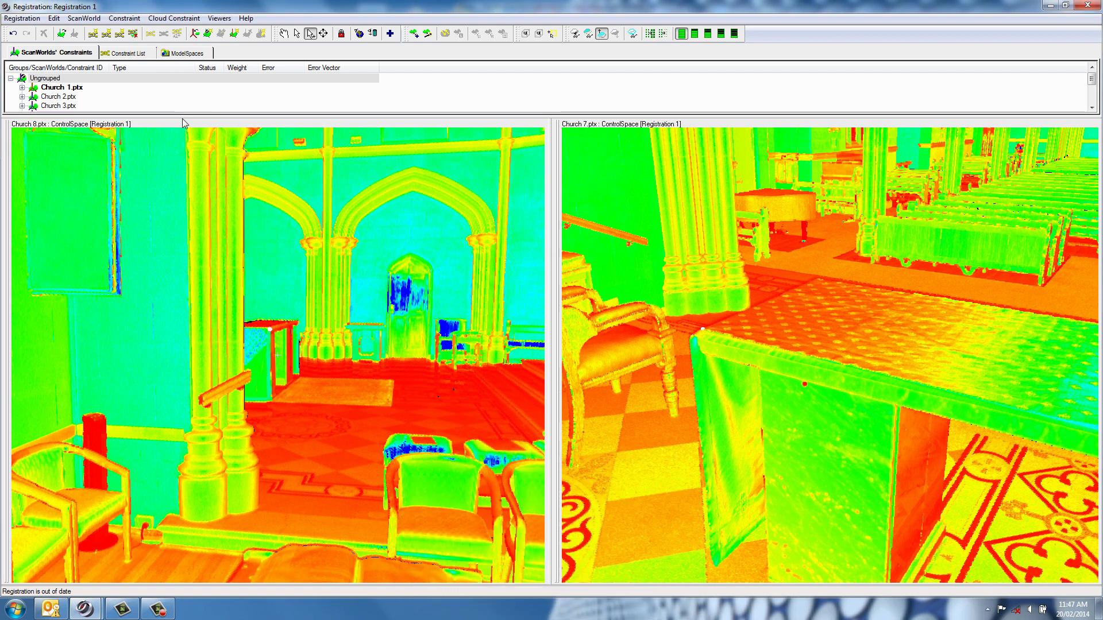
left_click(100, 77)
Review every cloud constraint in the constraint list, from the Church 1 and Church 2 pair to the Church 7 and Church 8 pair
left_click(124, 52)
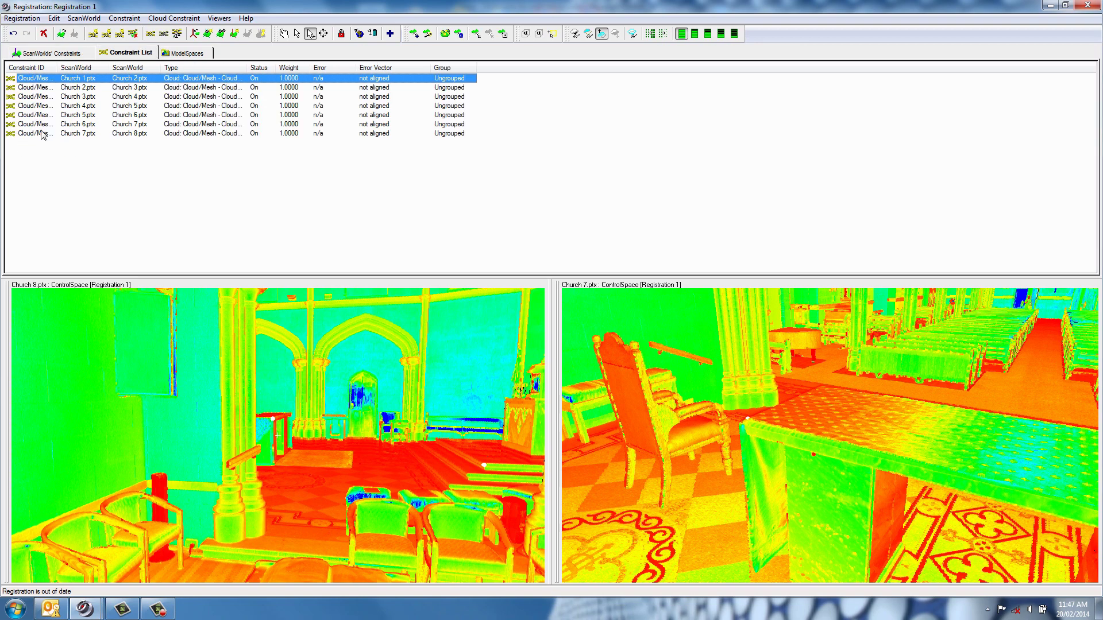
left_click(36, 87)
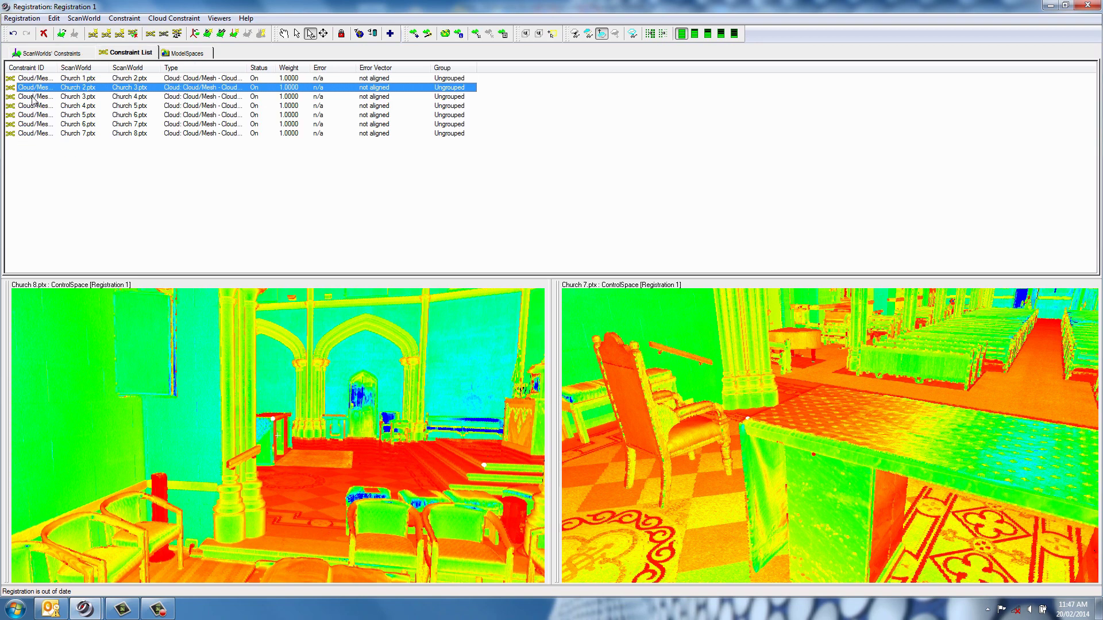
left_click(33, 97)
left_click(32, 105)
left_click(31, 115)
left_click(31, 123)
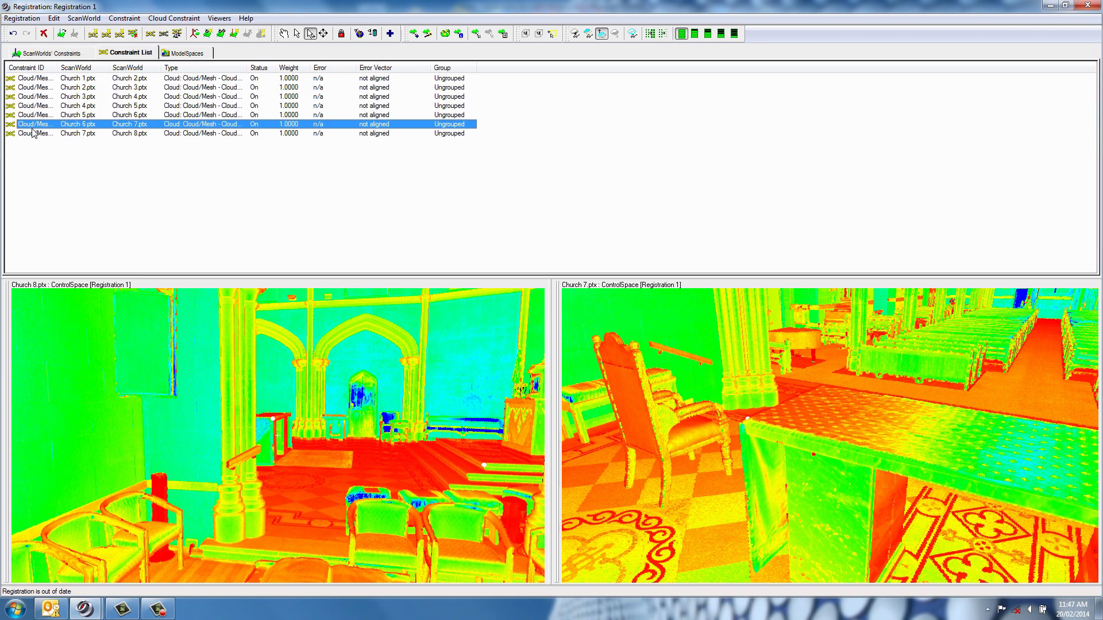
left_click(33, 134)
left_click(32, 124)
left_click(31, 113)
left_click(32, 106)
left_click(33, 97)
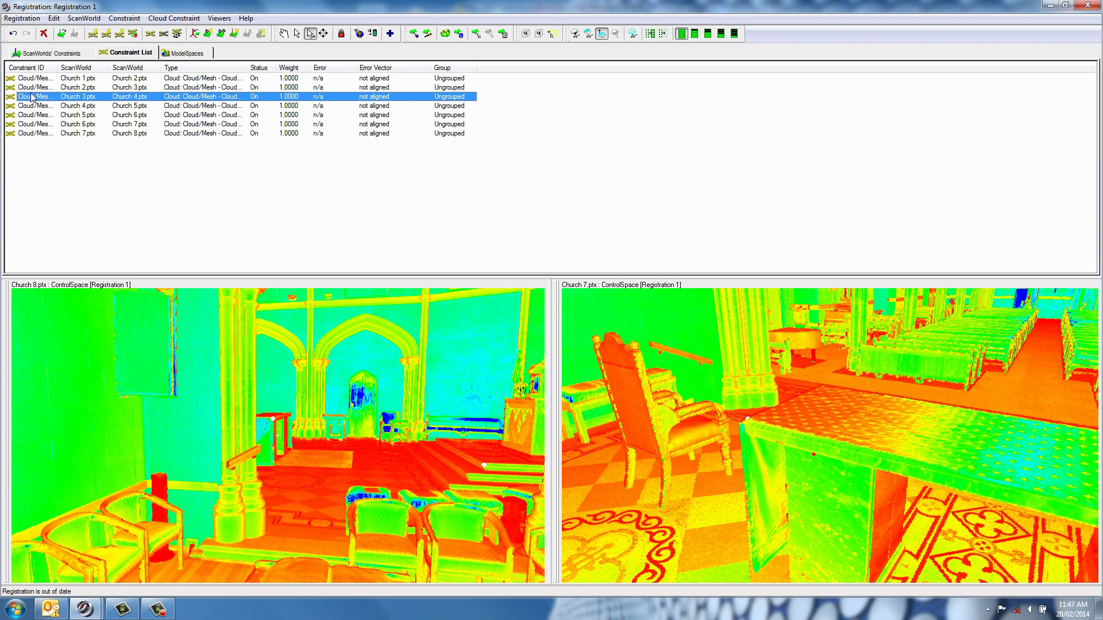
left_click(33, 87)
left_click(33, 79)
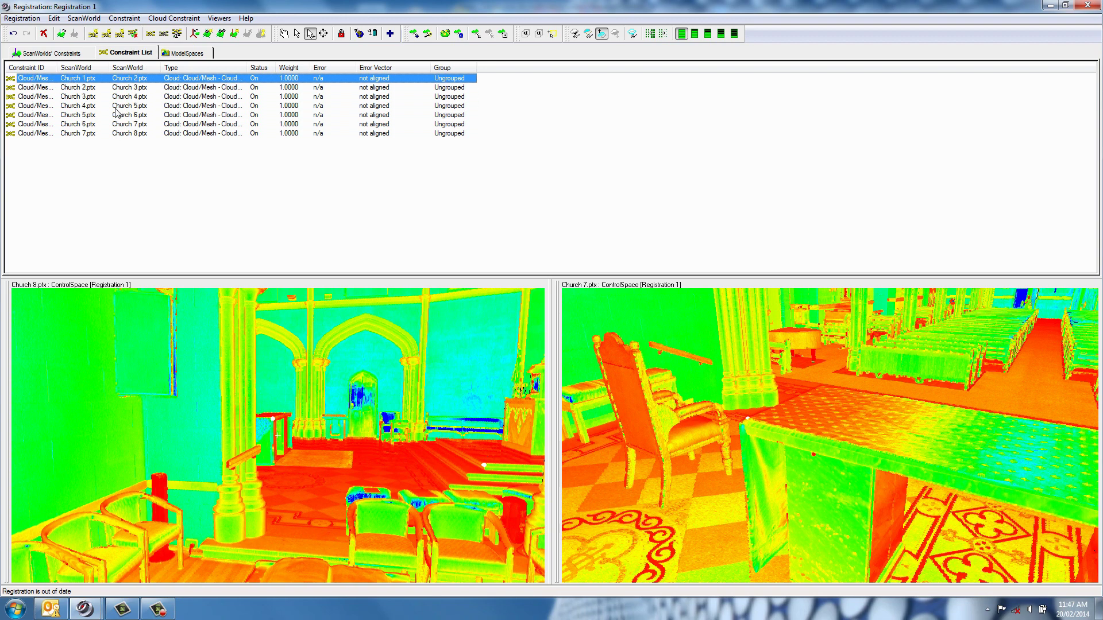
Select all the cloud constraints and check their search distance, subsampling percentage and maximum iterations in the cloud constraint parameters
left_click(128, 136)
left_click(85, 83)
left_click(60, 127, "shift")
left_click(52, 133, "shift")
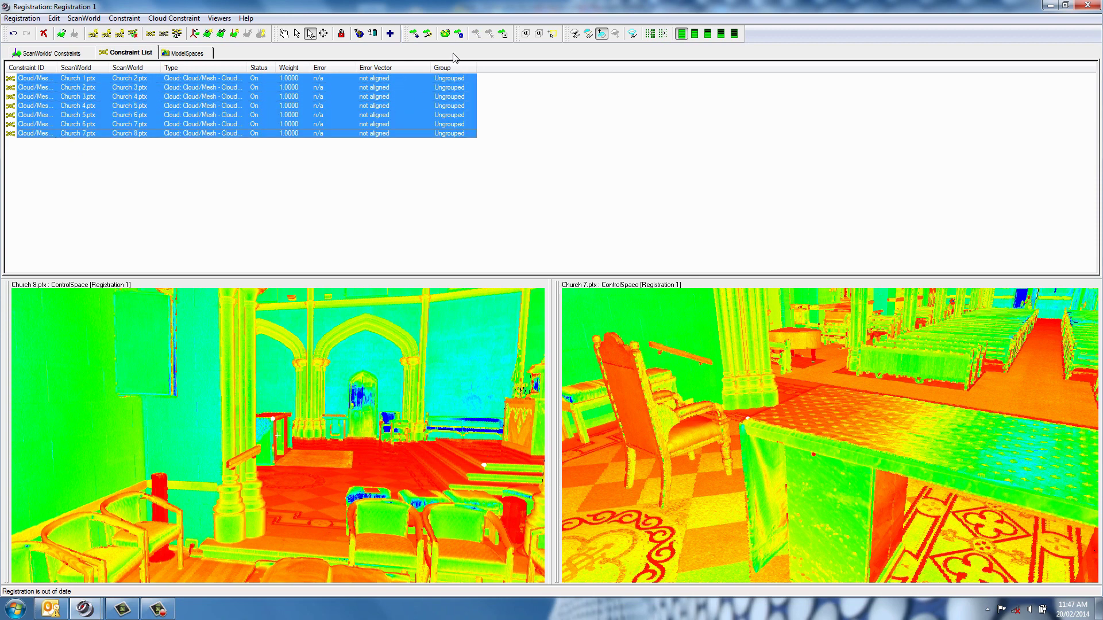
left_click(506, 36)
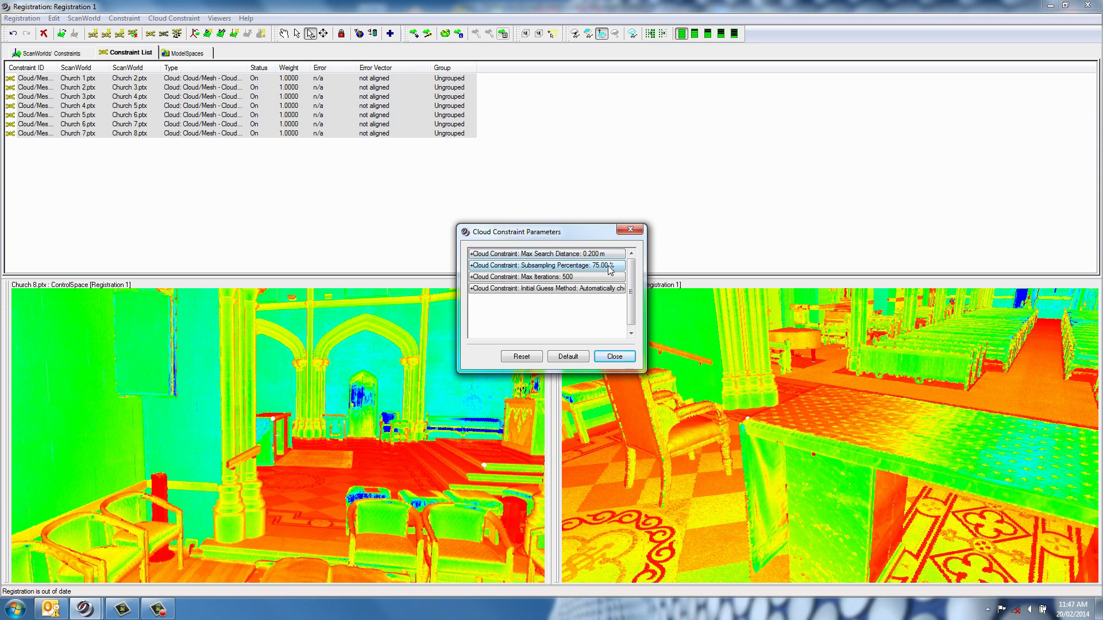
left_click(614, 357)
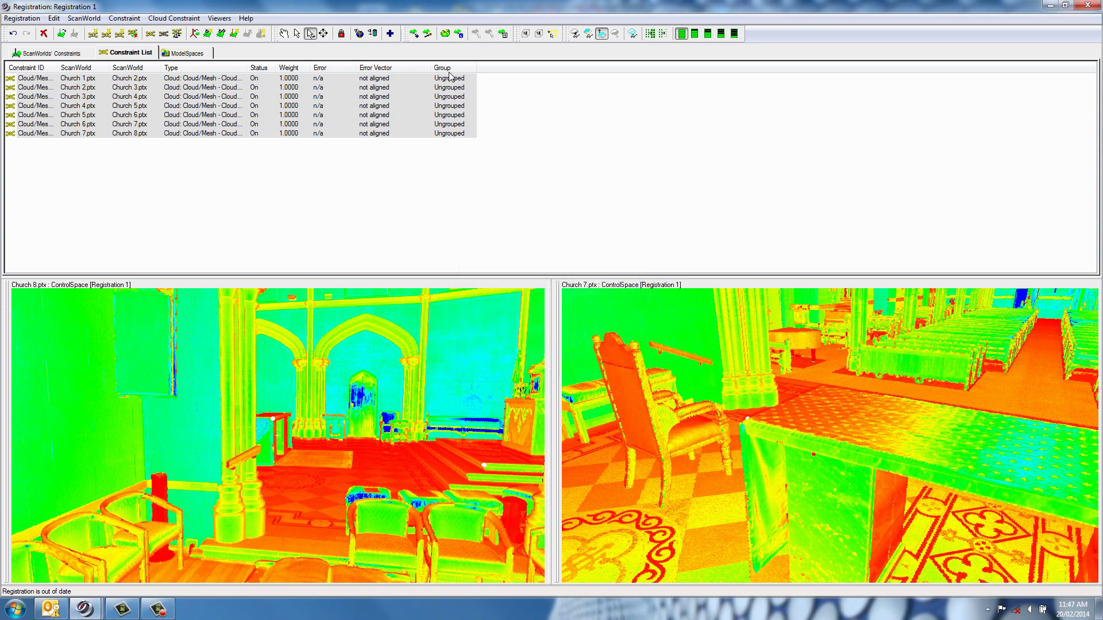
Run Optimize Cloud Alignment on all the selected constraints and move the progress window clear of the scan views
left_click(447, 34)
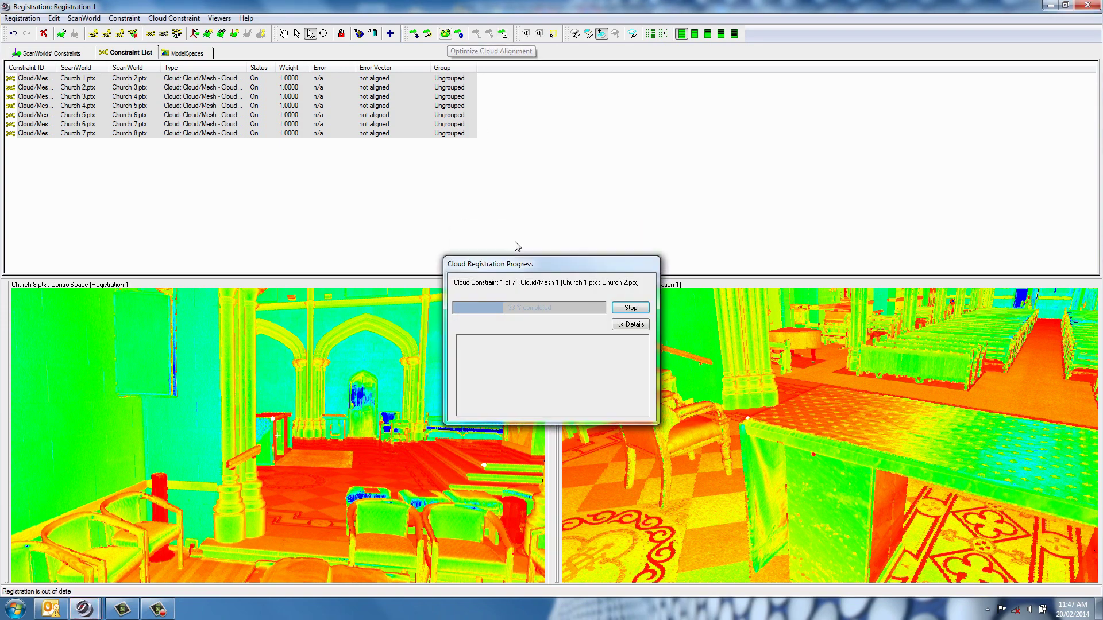
left_click_drag(527, 272, 510, 129)
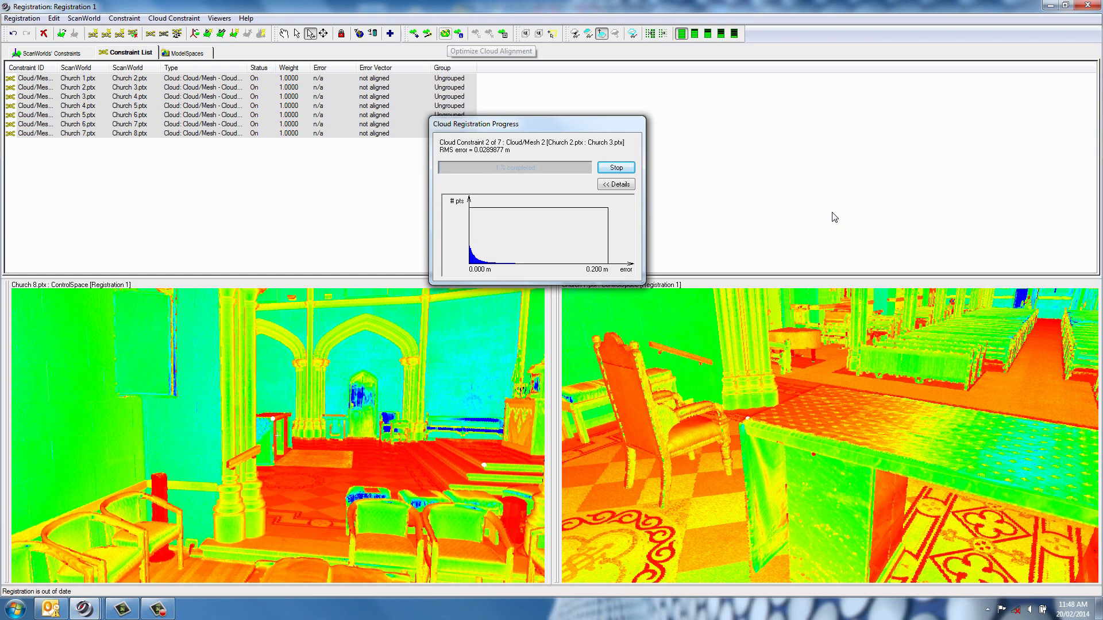
left_click(158, 609)
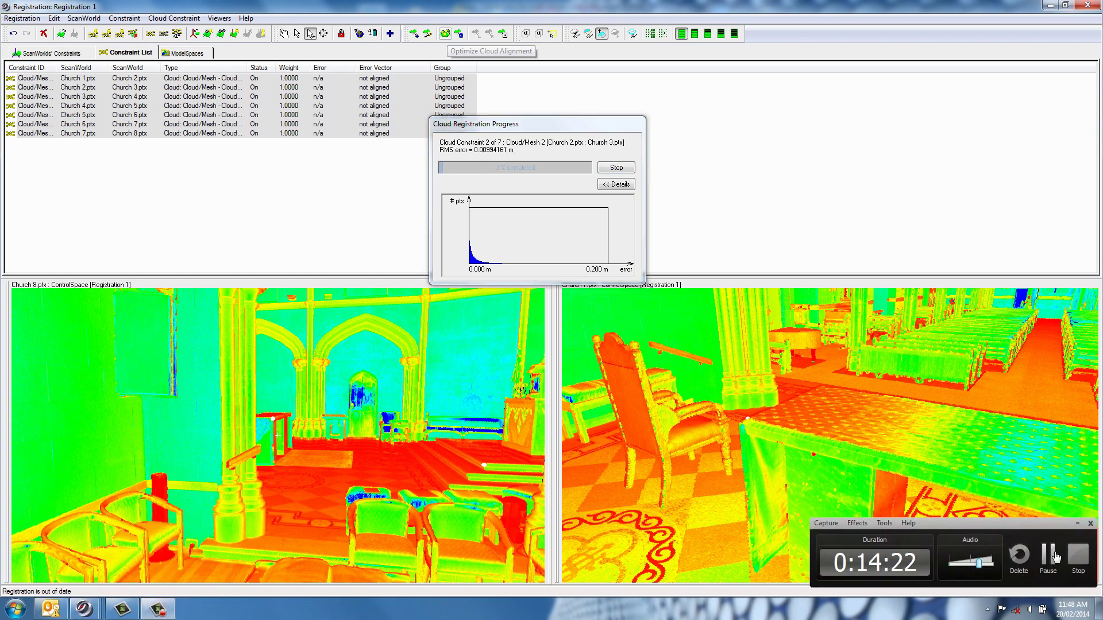
left_click(1049, 556)
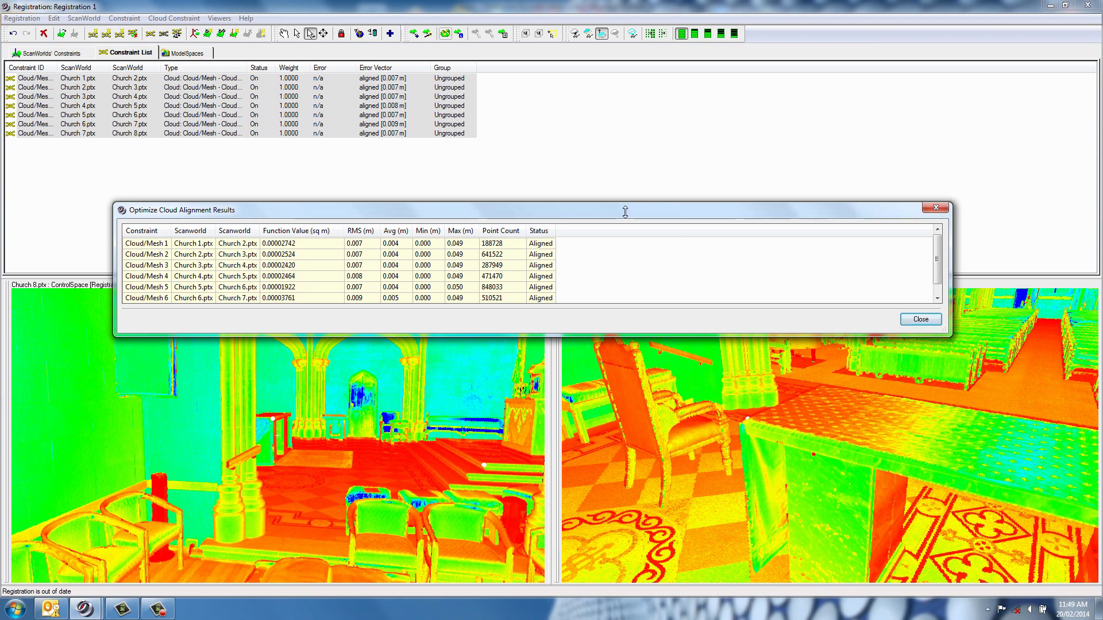
Enlarge the alignment results window to show every constraint and examine their RMS errors
mouse_move(625, 204)
left_mouse_down()
mouse_move(625, 168)
mouse_move(625, 182)
left_mouse_up()
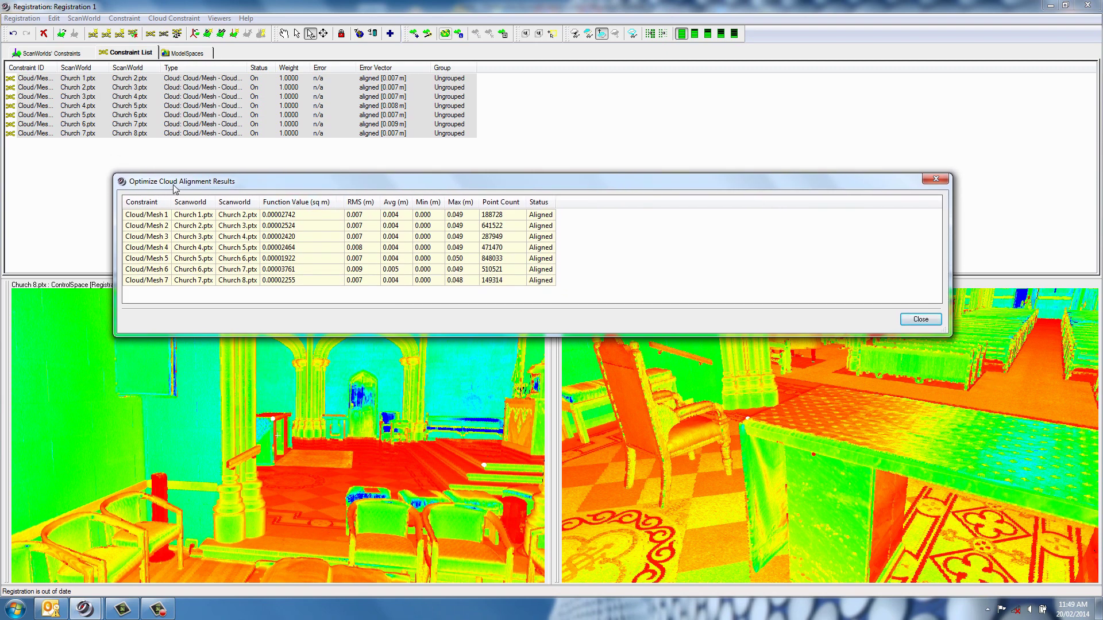
left_click_drag(173, 185, 172, 182)
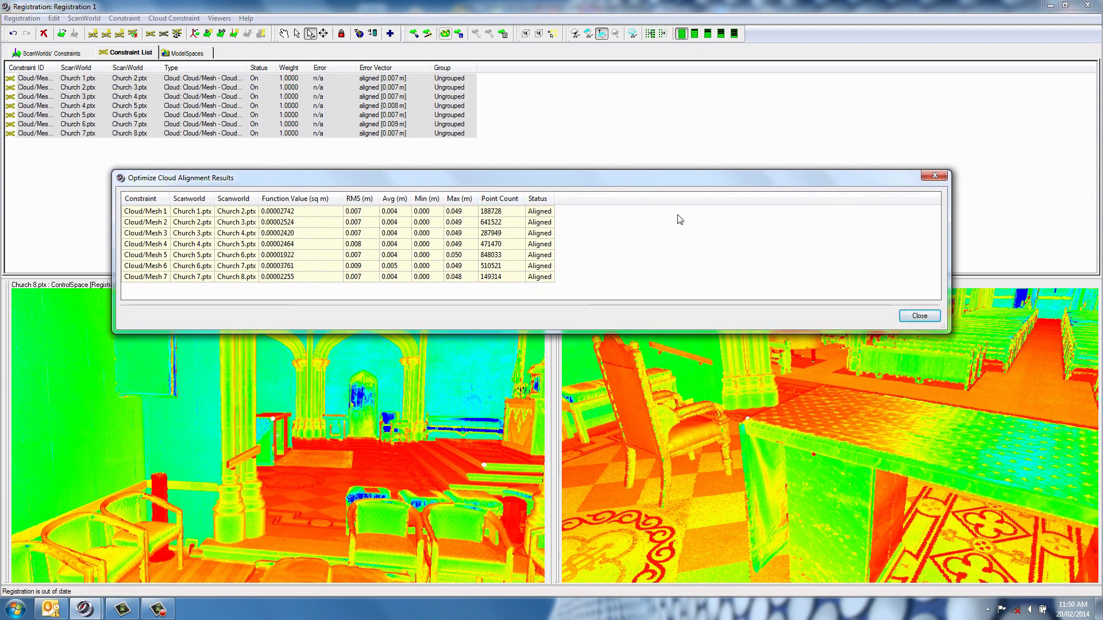
left_click(366, 223)
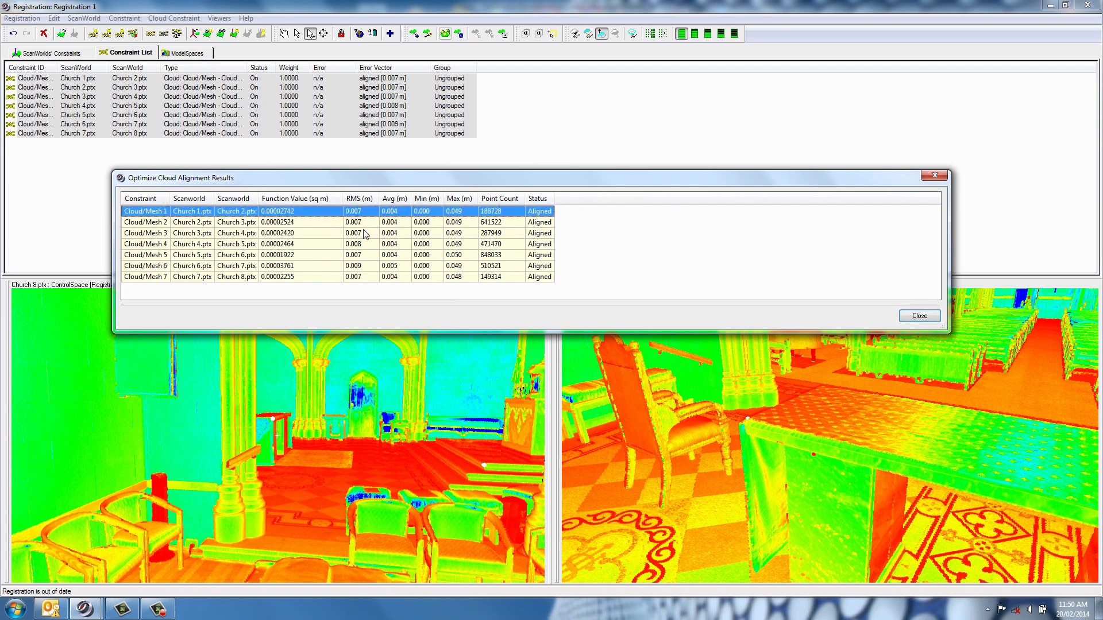
Go through the alignment results row by row to compare the RMS errors of the seven cloud constraints
left_click(368, 233)
left_click(371, 244)
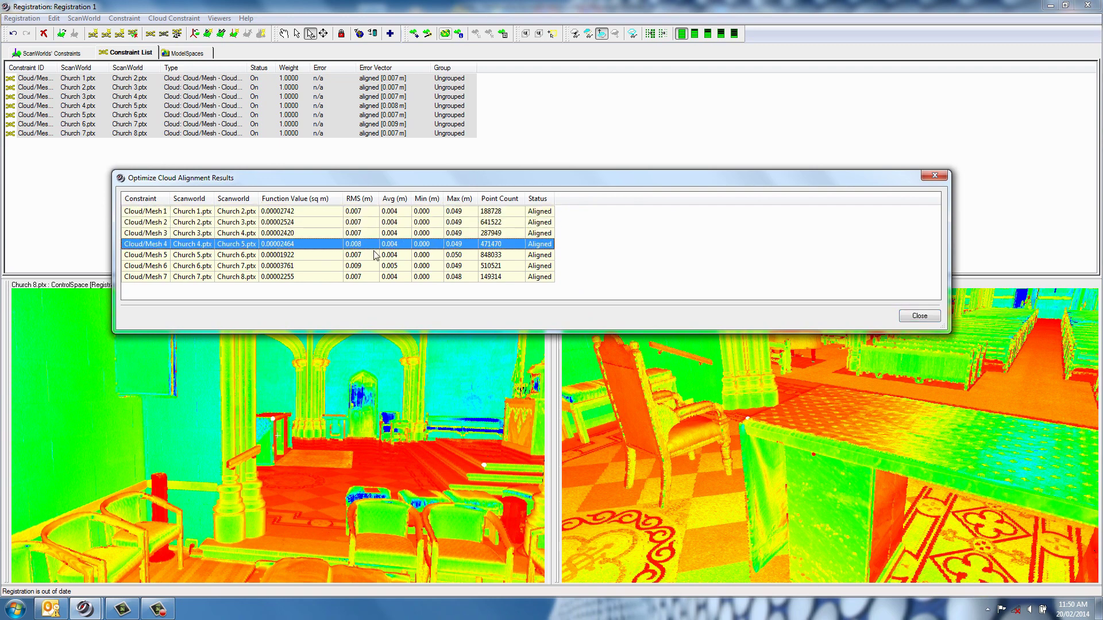
left_click(373, 256)
left_click(374, 266)
left_click(371, 277)
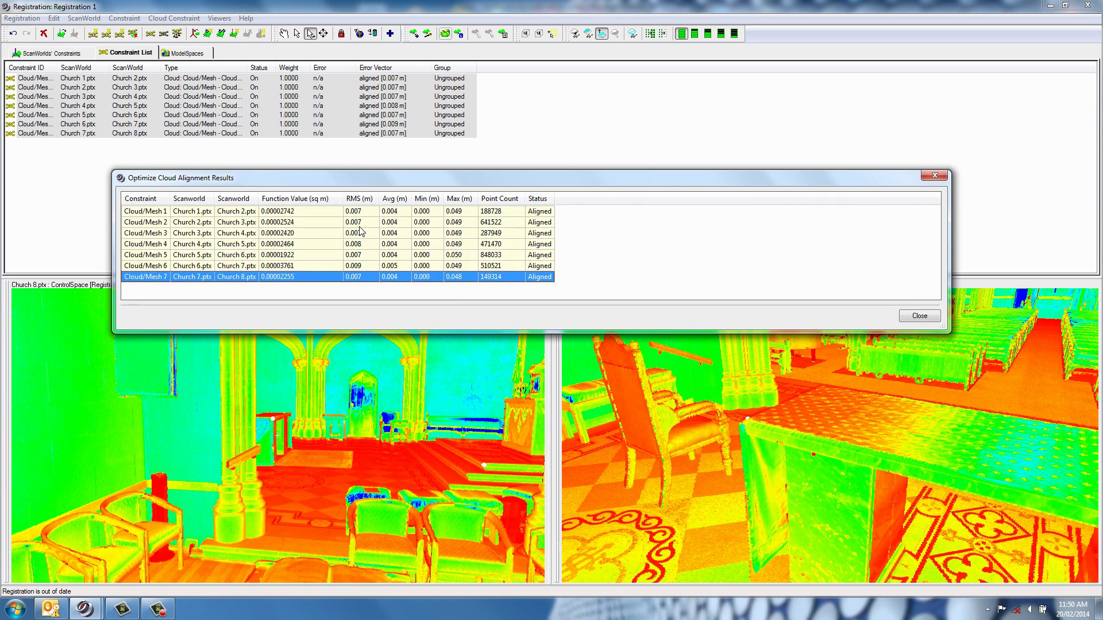
left_click(363, 212)
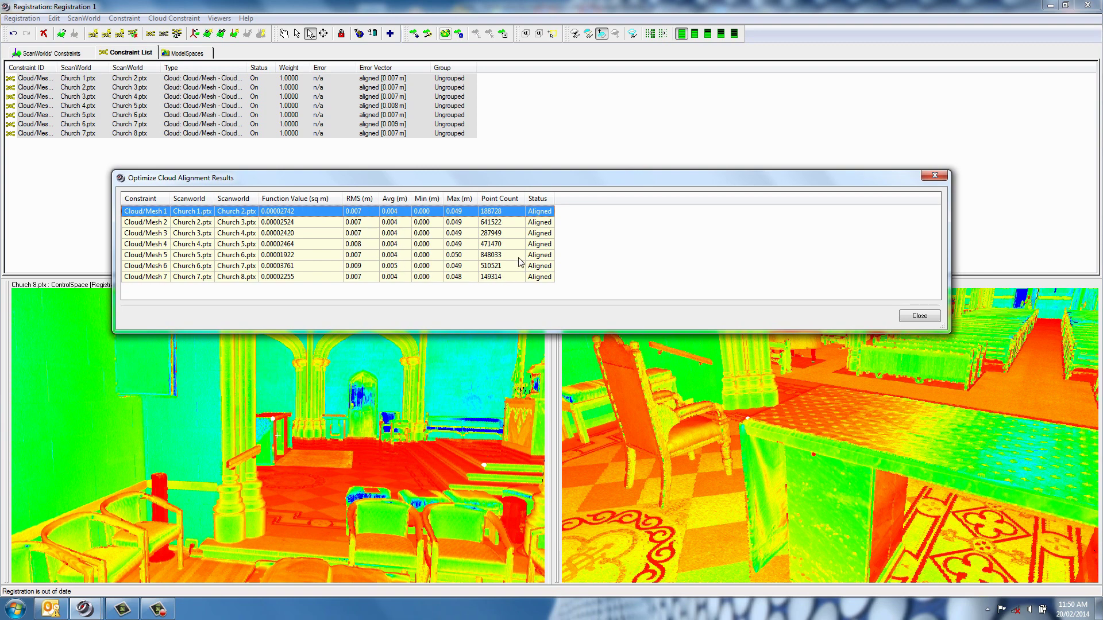
Compare the point counts of the cloud constraints in the alignment results
left_click(501, 227)
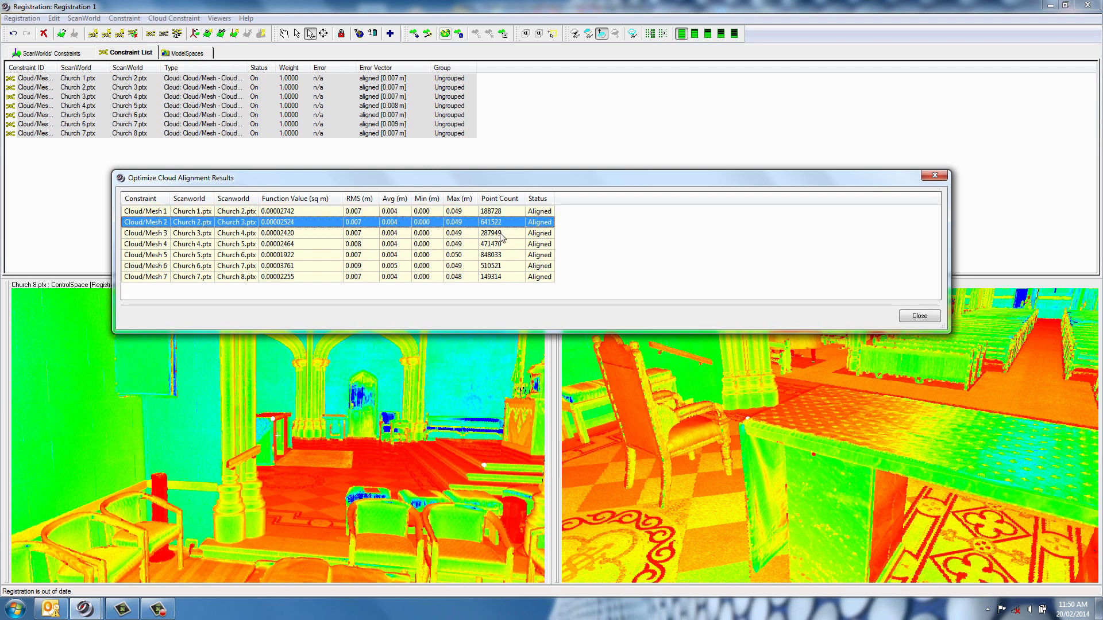
left_click(502, 234)
left_click(503, 246)
left_click(505, 256)
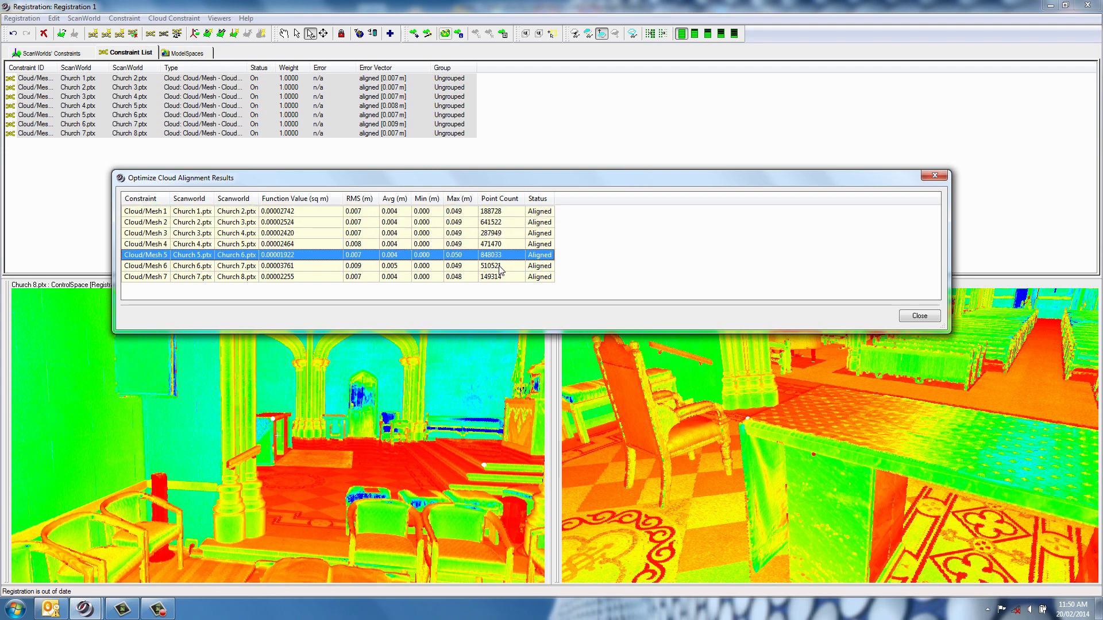
left_click(503, 214)
left_click(501, 222)
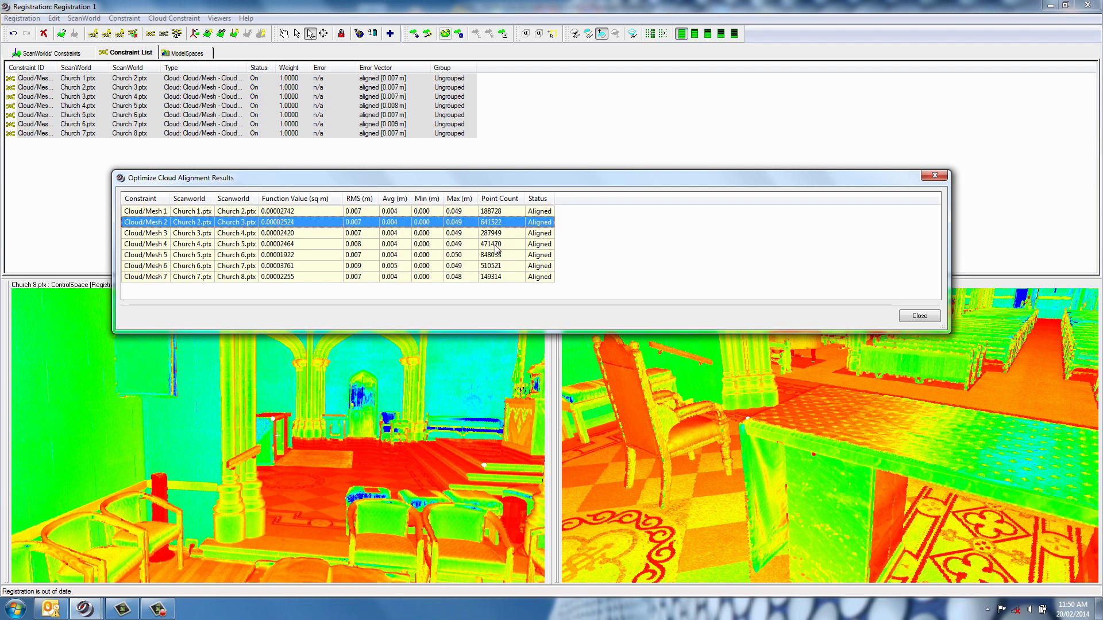
Close the alignment results and register the scans using the optimized cloud constraints
left_click(919, 319)
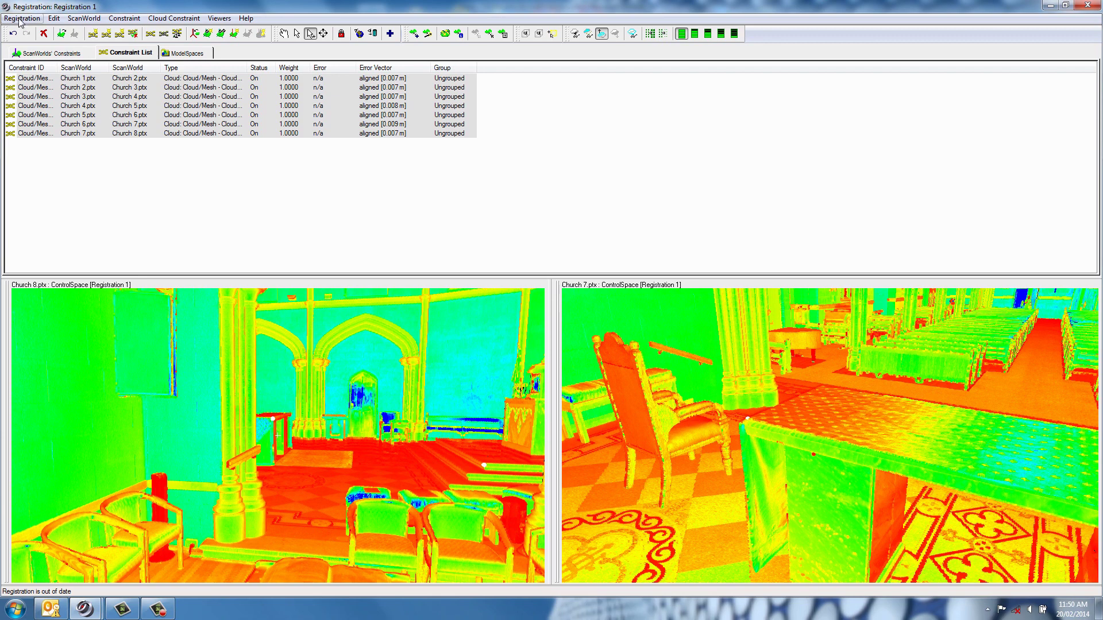
left_click(20, 19)
left_click(32, 33)
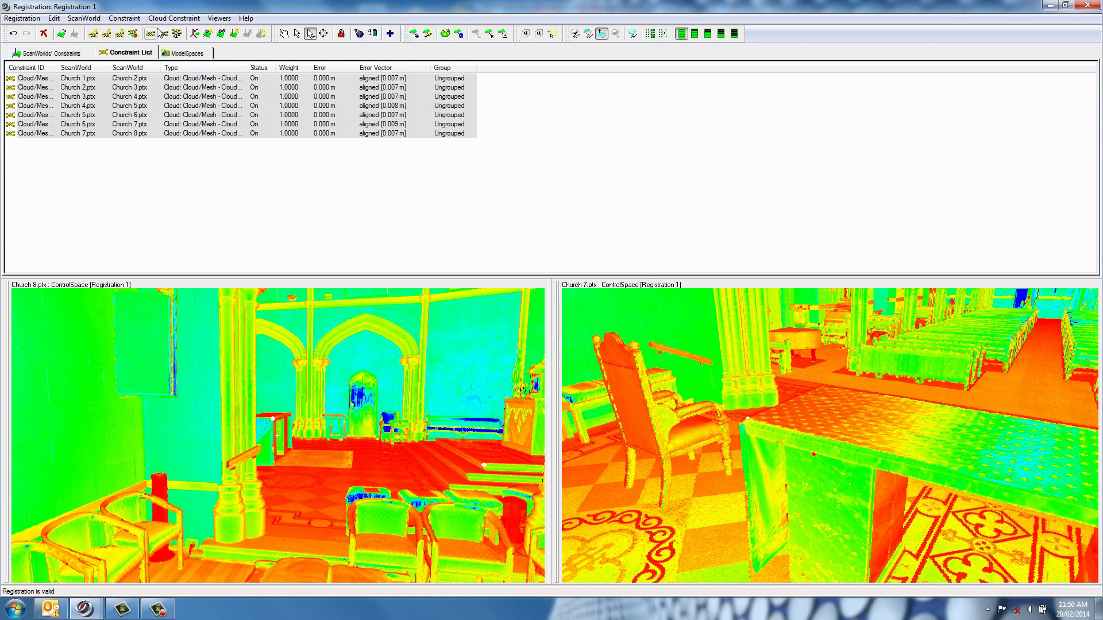
Check in the Cloud Constraints Wizard which scan pairs already have constraints, and leave it without updating
left_click(173, 18)
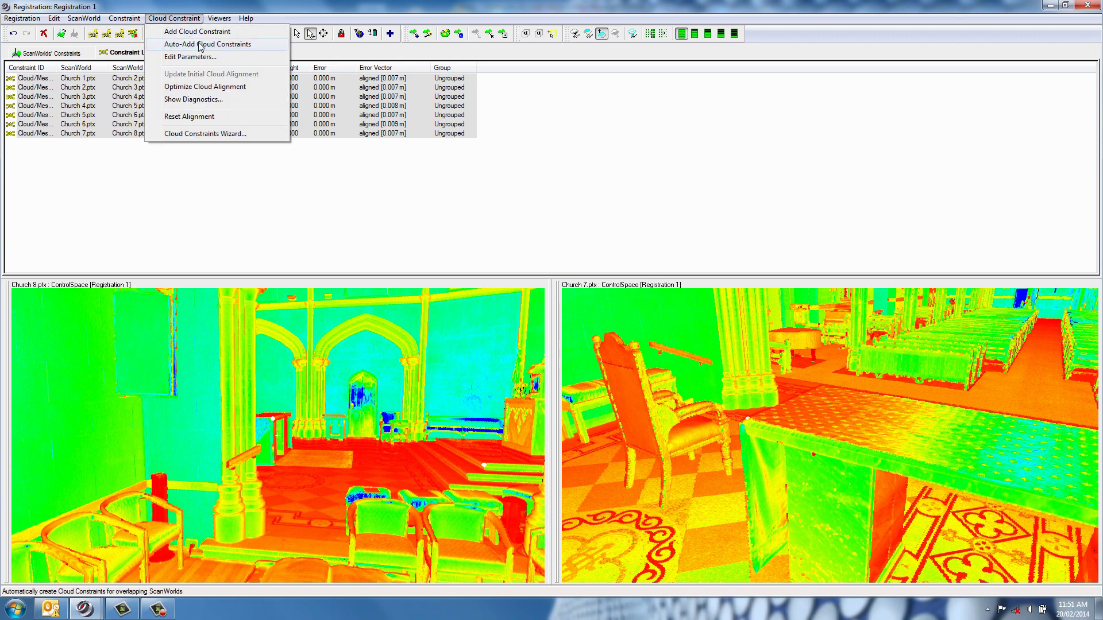
left_click(255, 5)
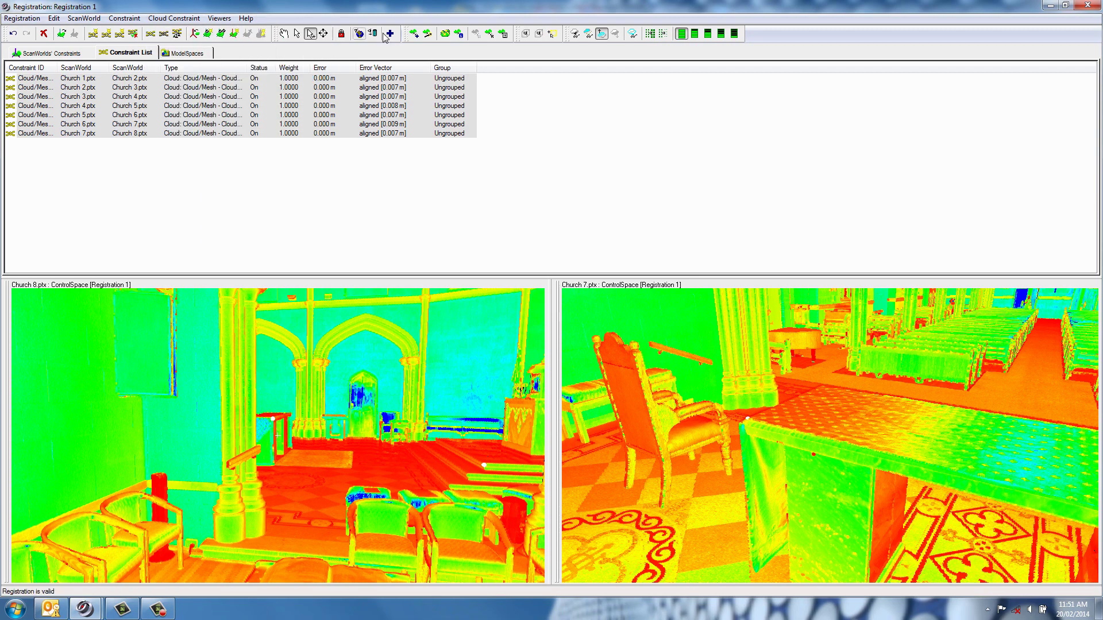
left_click(428, 34)
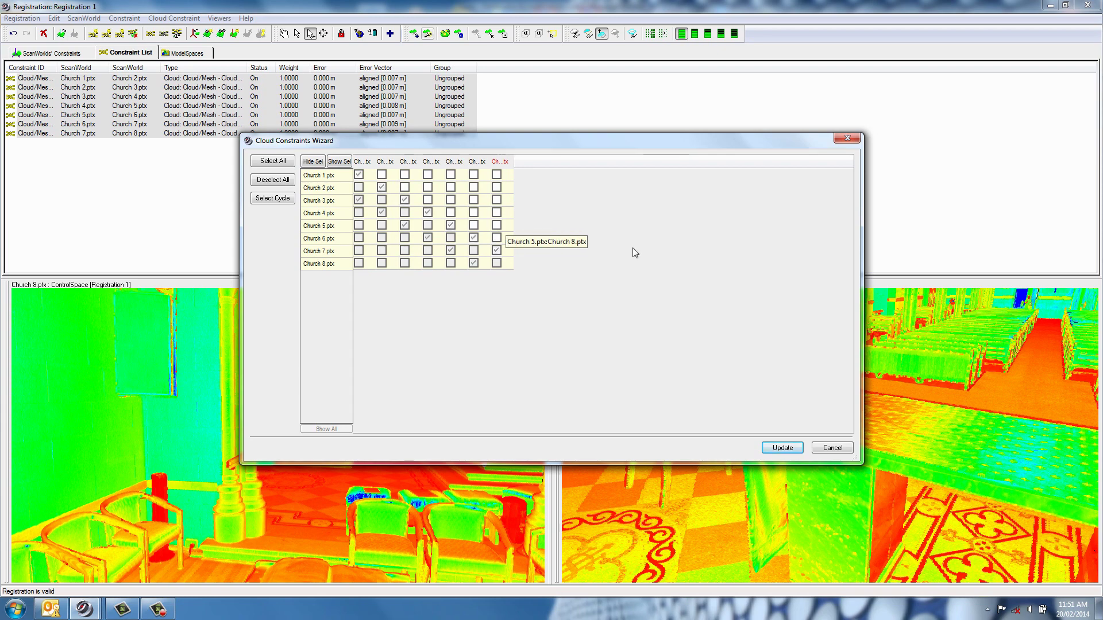
left_click(828, 448)
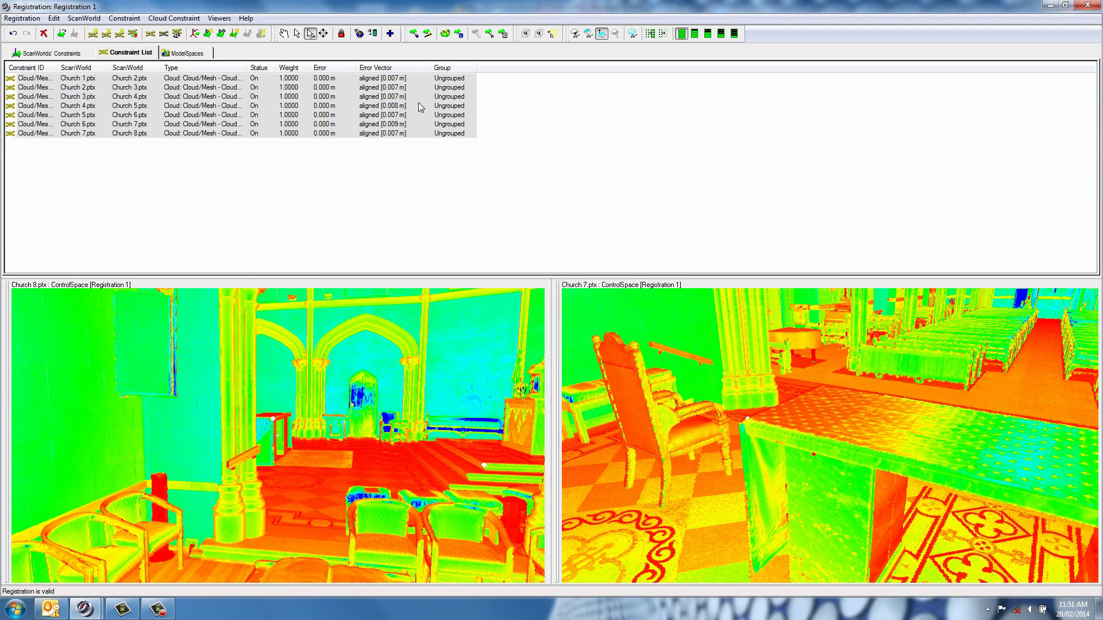
Auto-add cloud constraints for all overlapping ScanWorlds and move the progress window aside while they are computed
left_click(174, 19)
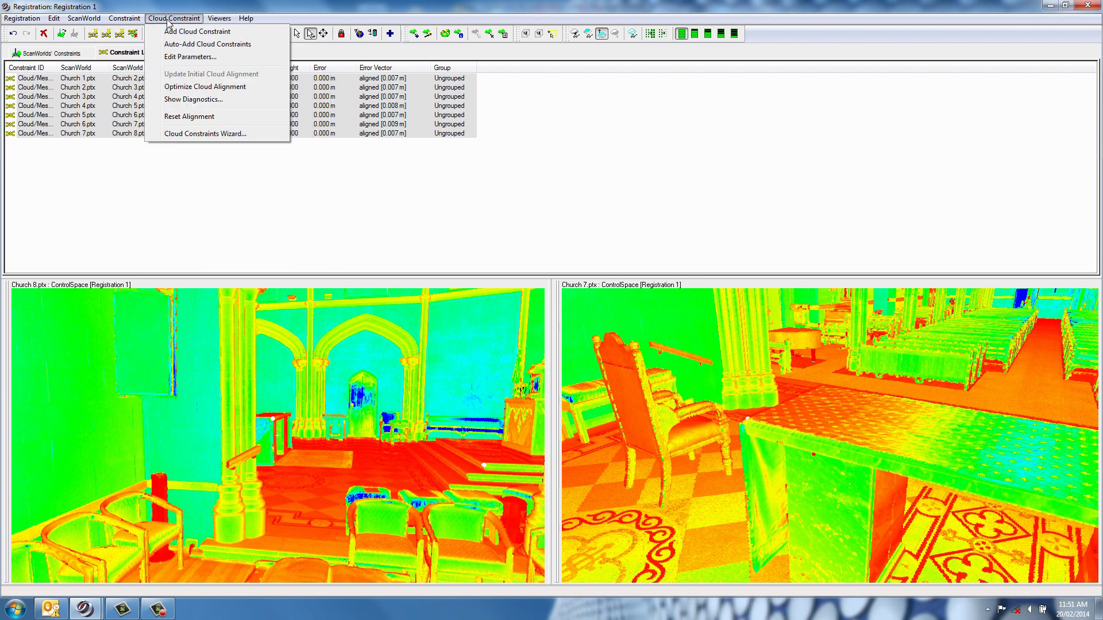
left_click(198, 45)
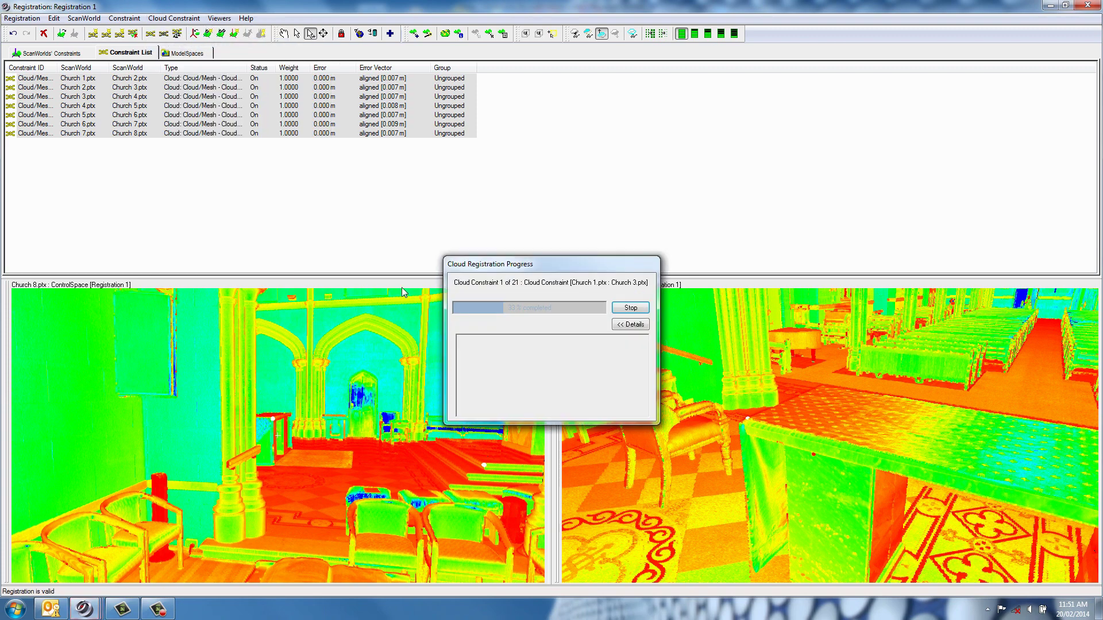
left_click_drag(497, 268, 393, 215)
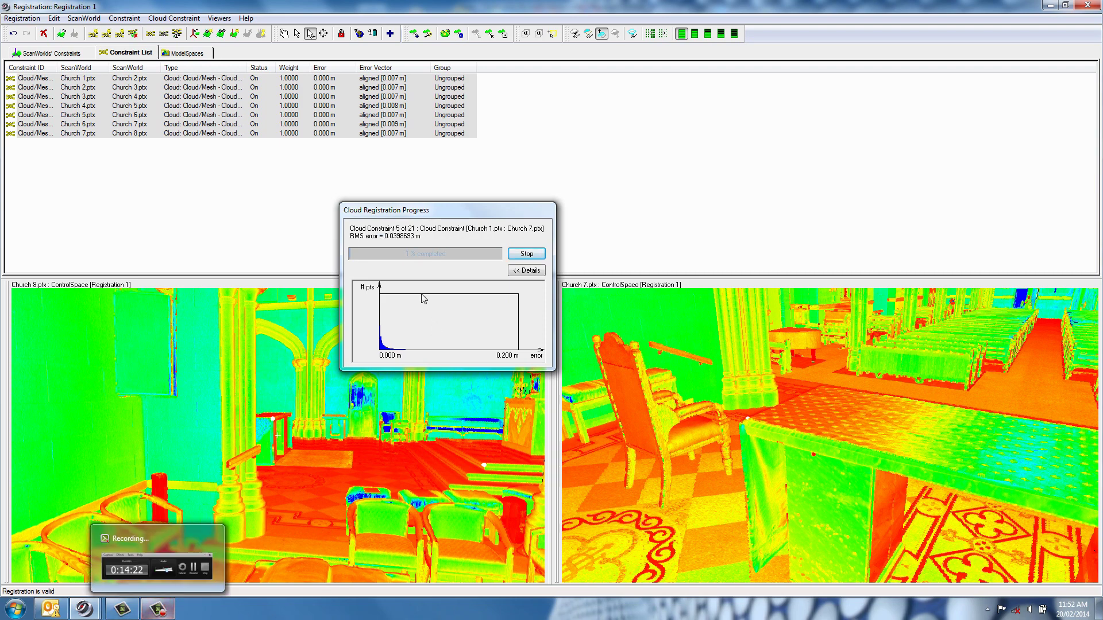
left_click(158, 609)
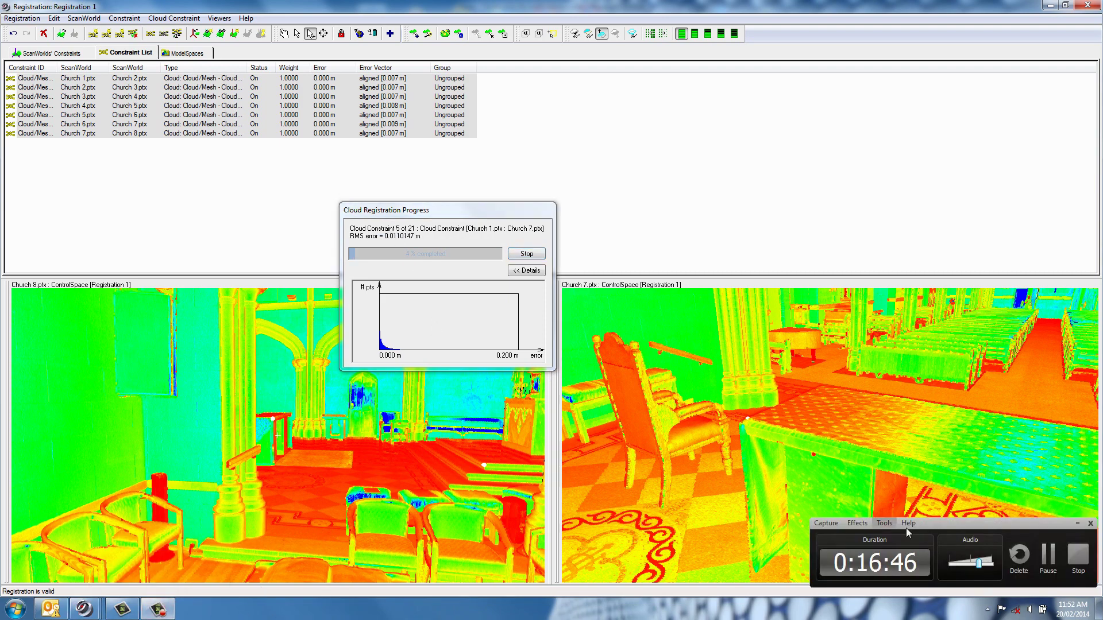
left_click(1055, 560)
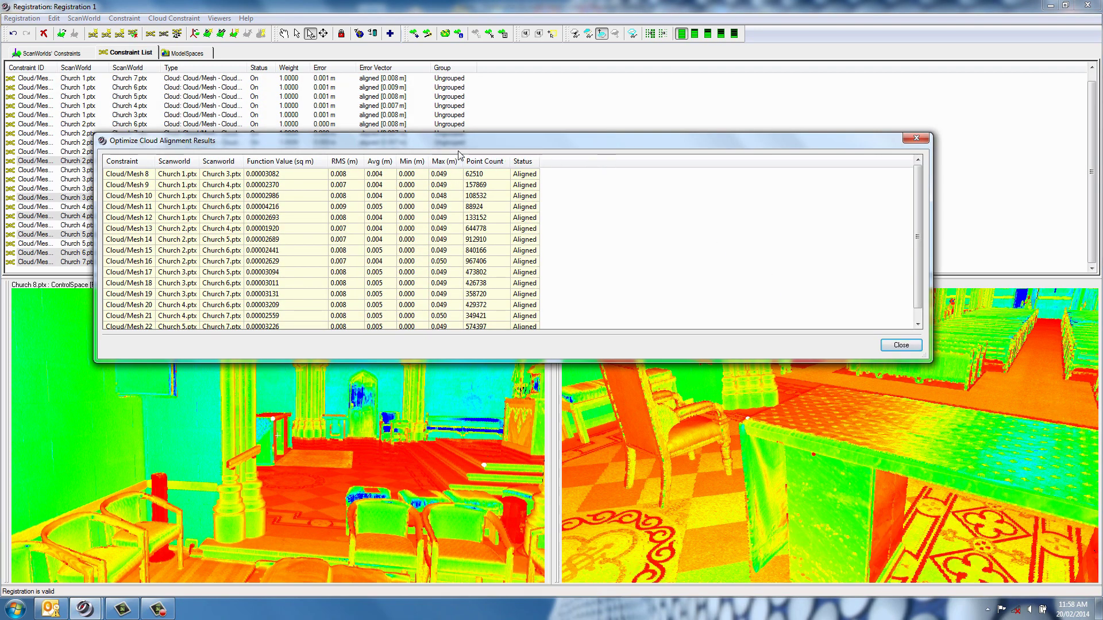
Examine the RMS errors of the auto-added constraints in an enlarged results window, and read the Auto Add Cloud Constraints report
left_click_drag(463, 136, 464, 118)
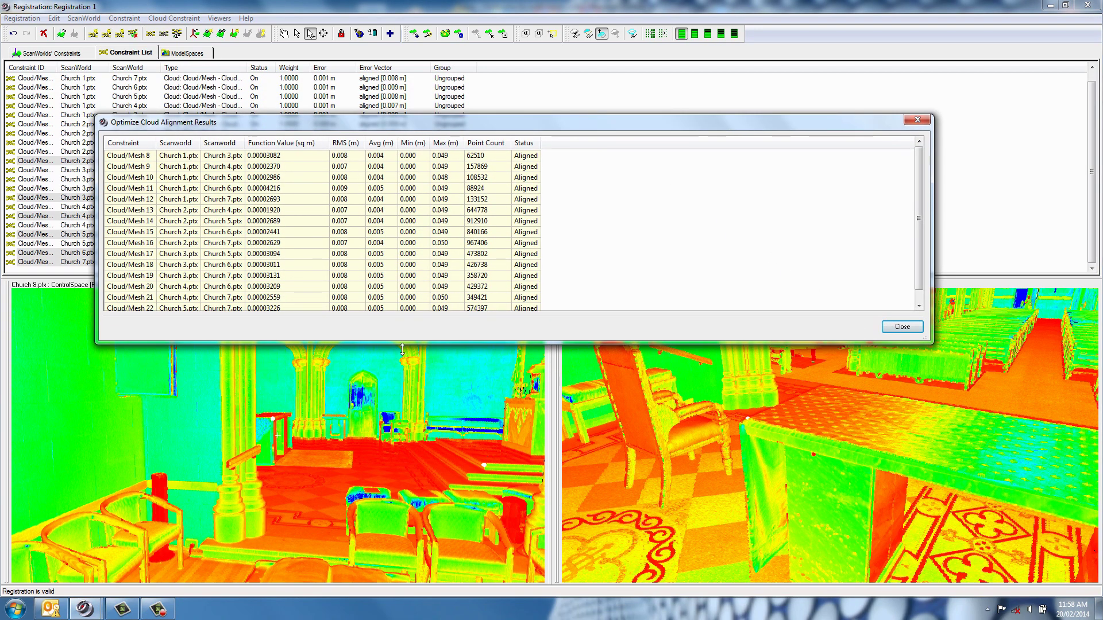
left_click_drag(402, 344, 389, 416)
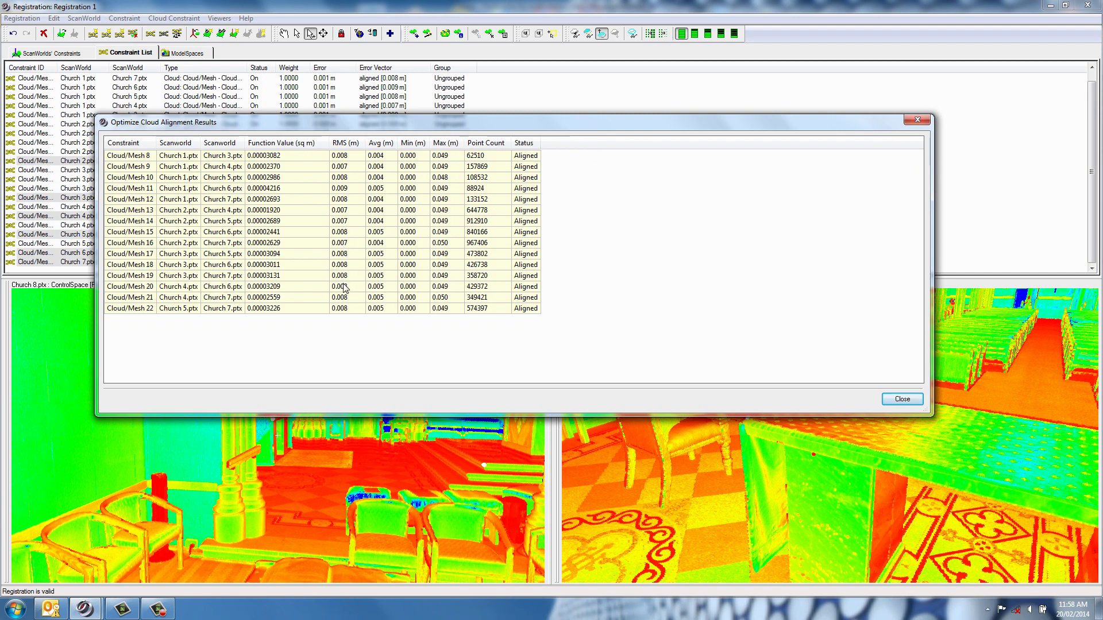
left_click_drag(345, 122, 378, 235)
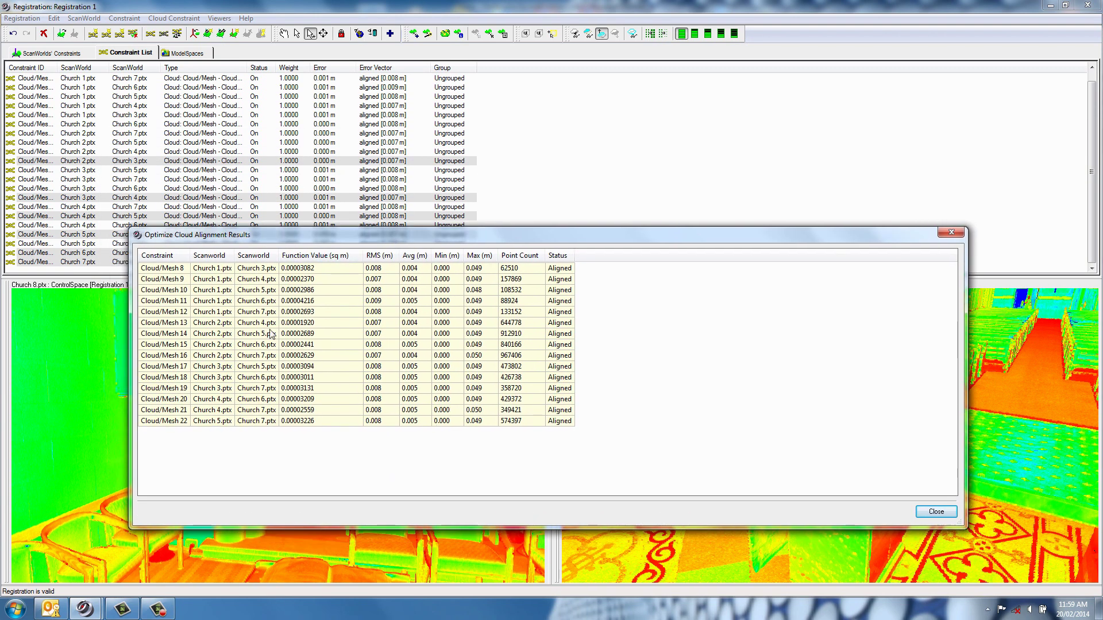
left_click(924, 515)
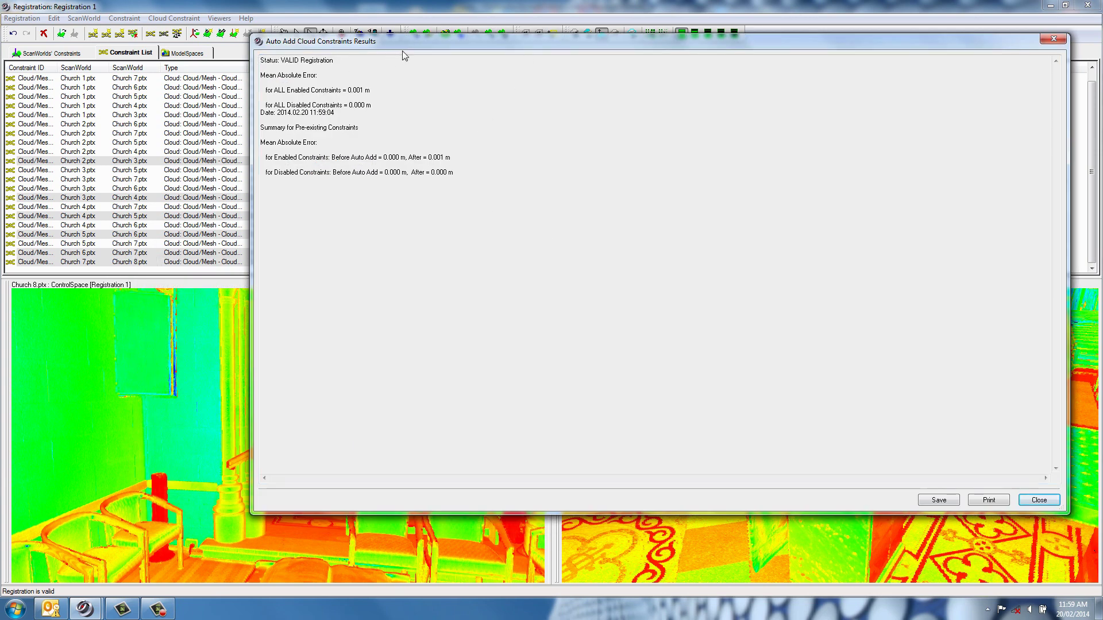
left_click_drag(408, 40, 297, 34)
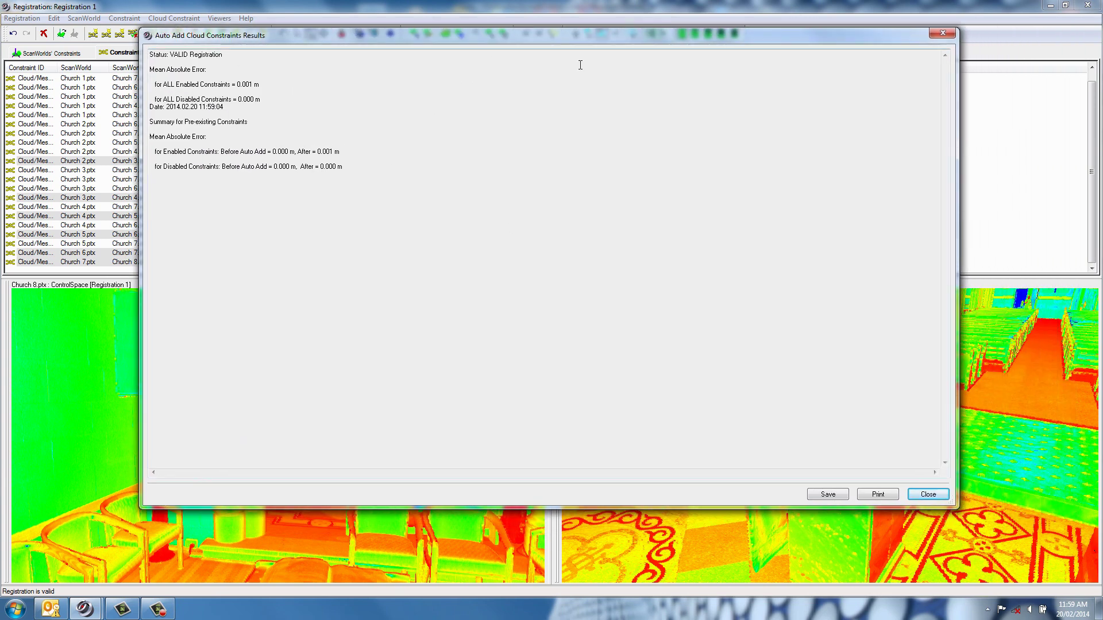
left_click(941, 35)
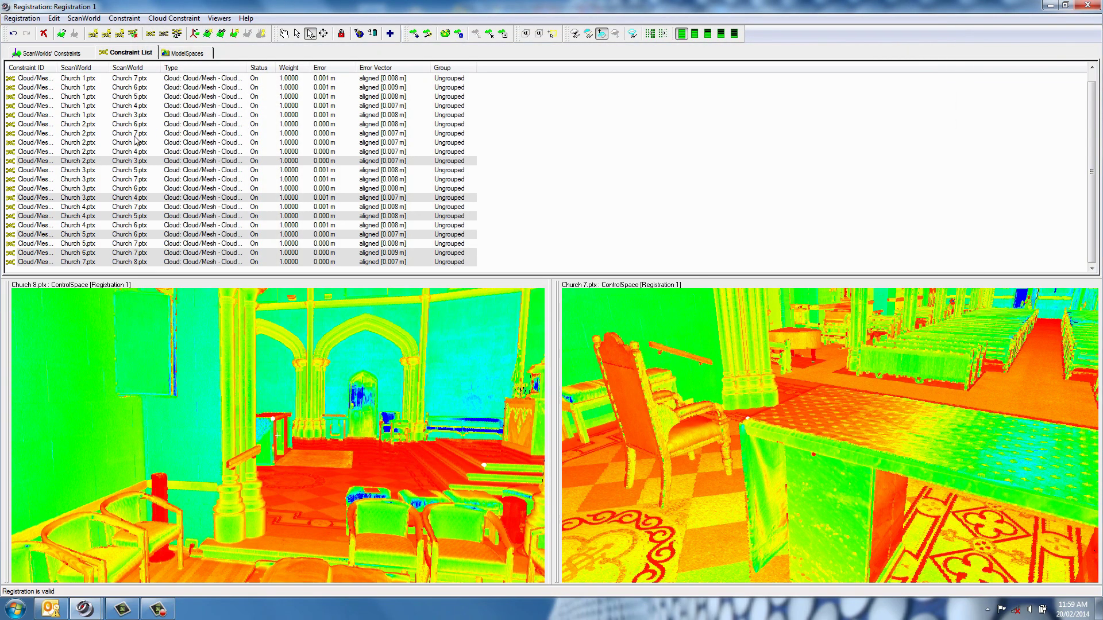
Look over the extended constraint list and register the scans again with the added constraints
left_click(124, 142)
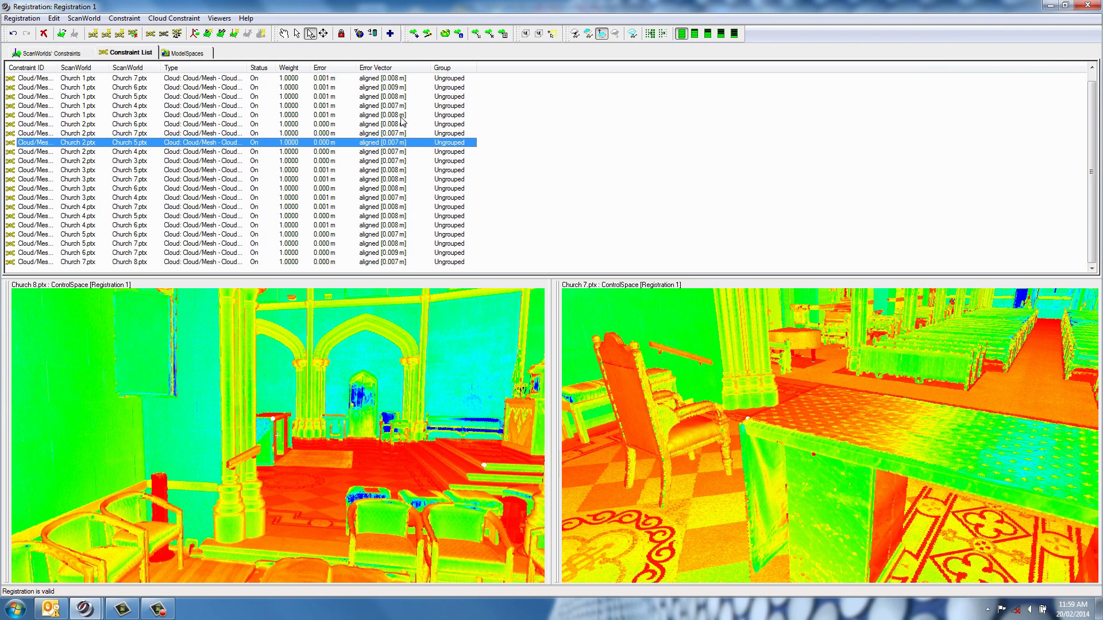
left_click(21, 18)
left_click(31, 33)
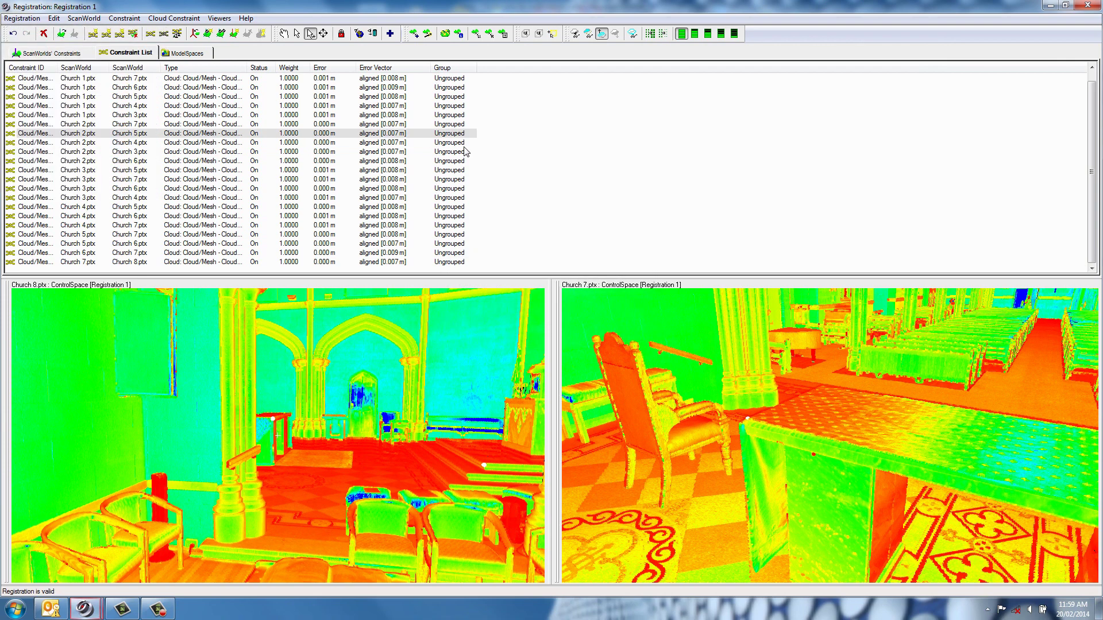
Create a ScanWorld to freeze the registration and create a ModelSpace from it
left_click(22, 18)
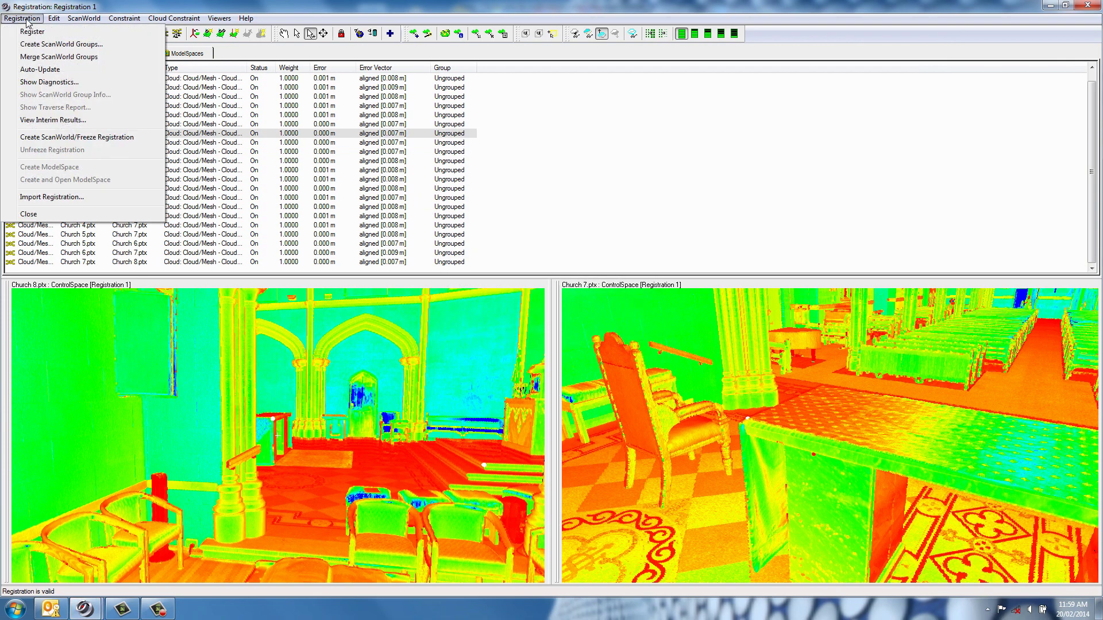
left_click(68, 138)
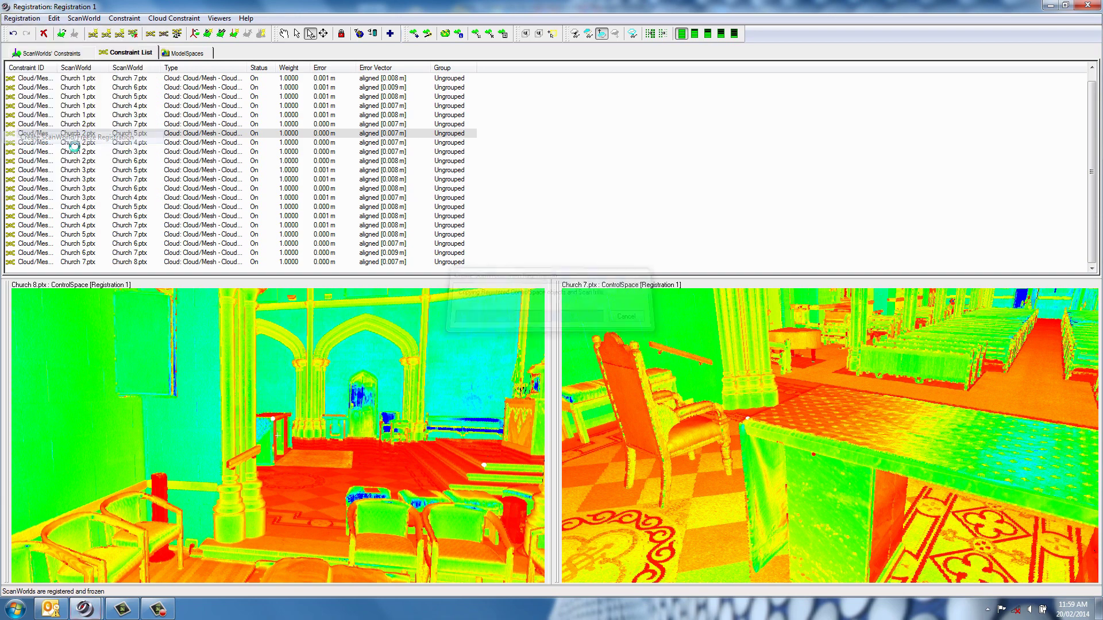
left_click(21, 19)
left_click(69, 168)
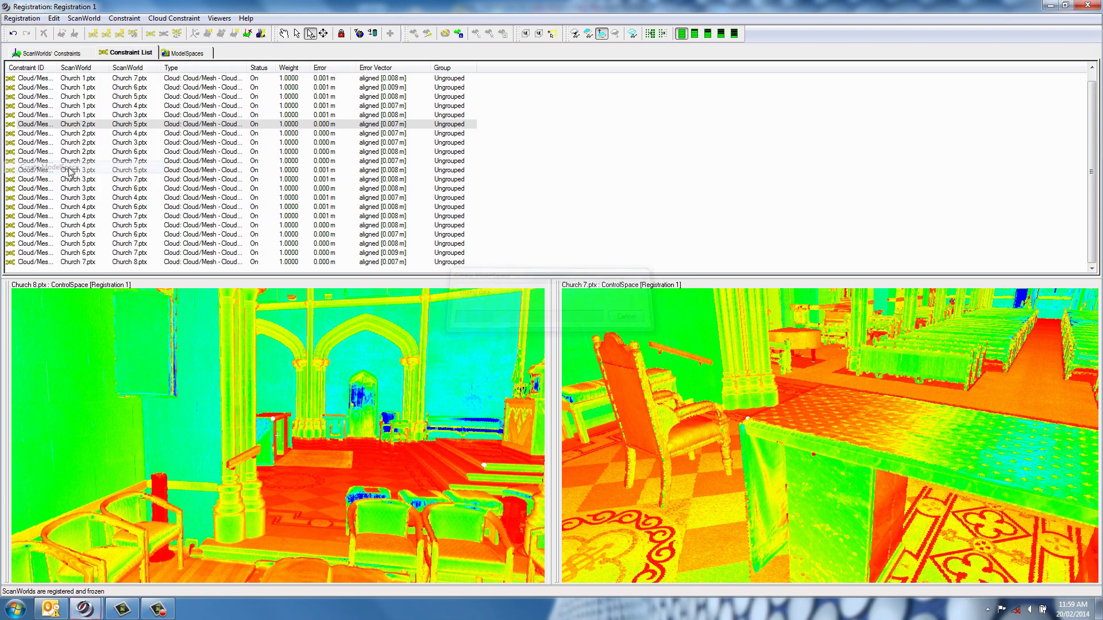
left_click(22, 18)
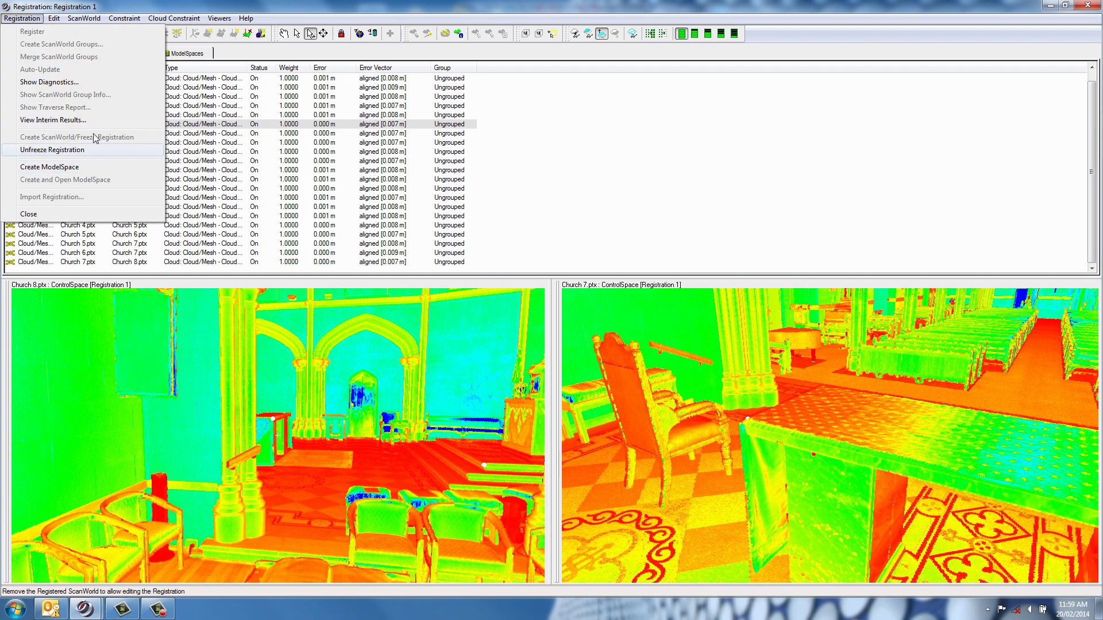
left_click(306, 9)
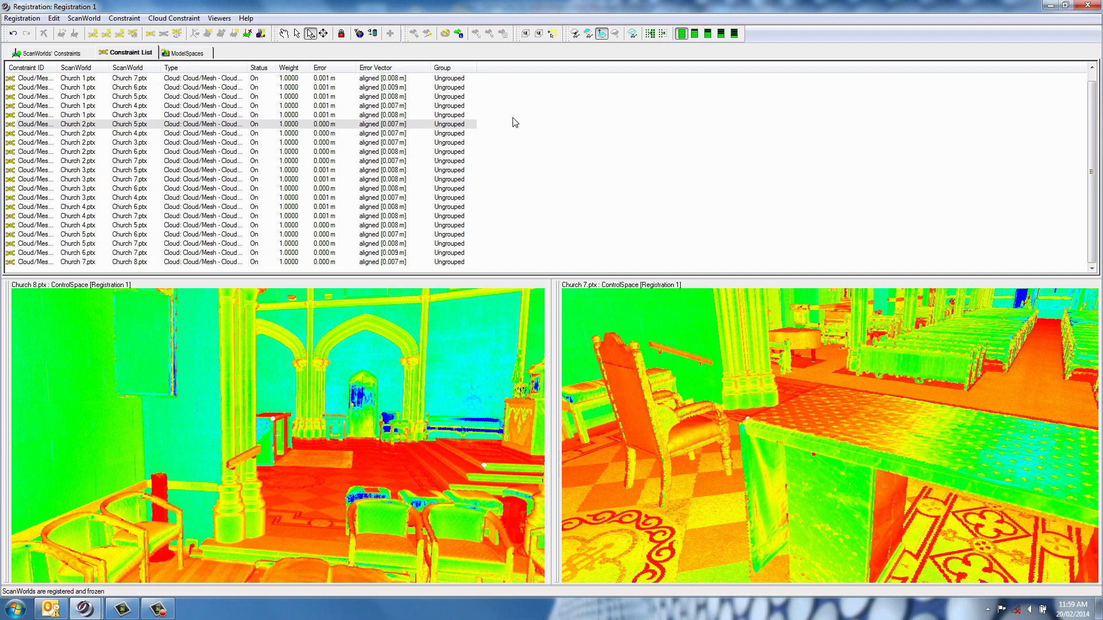
Close the registration, and create and open a view of the ModelSpace under ScanWorld [Registration 1] to inspect the combined church cloud
left_click(1091, 6)
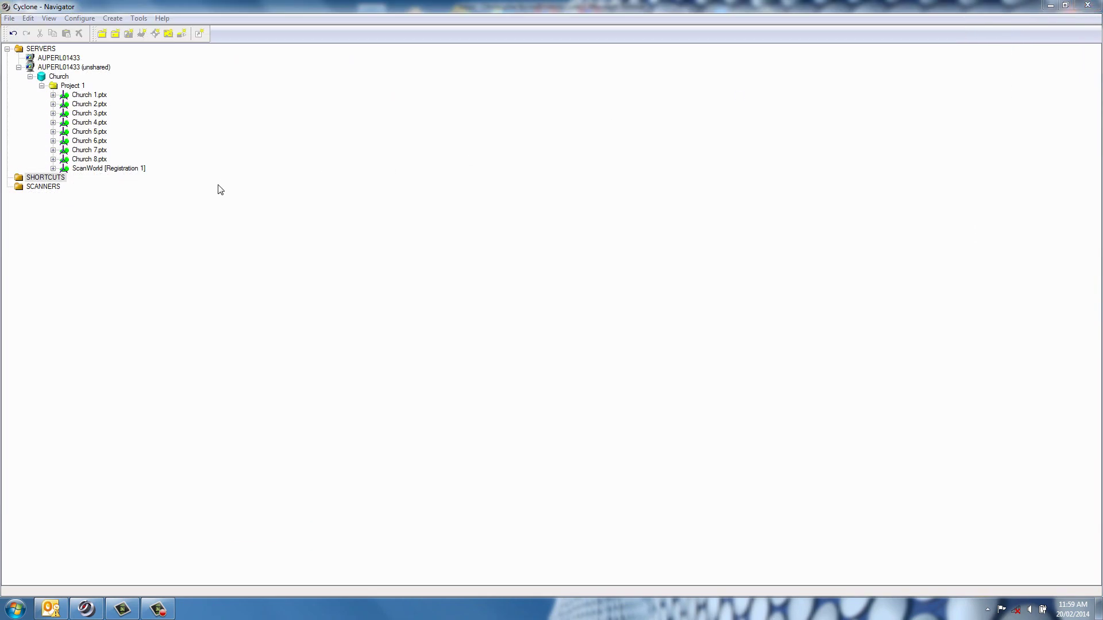
left_click(53, 169)
left_click(65, 197)
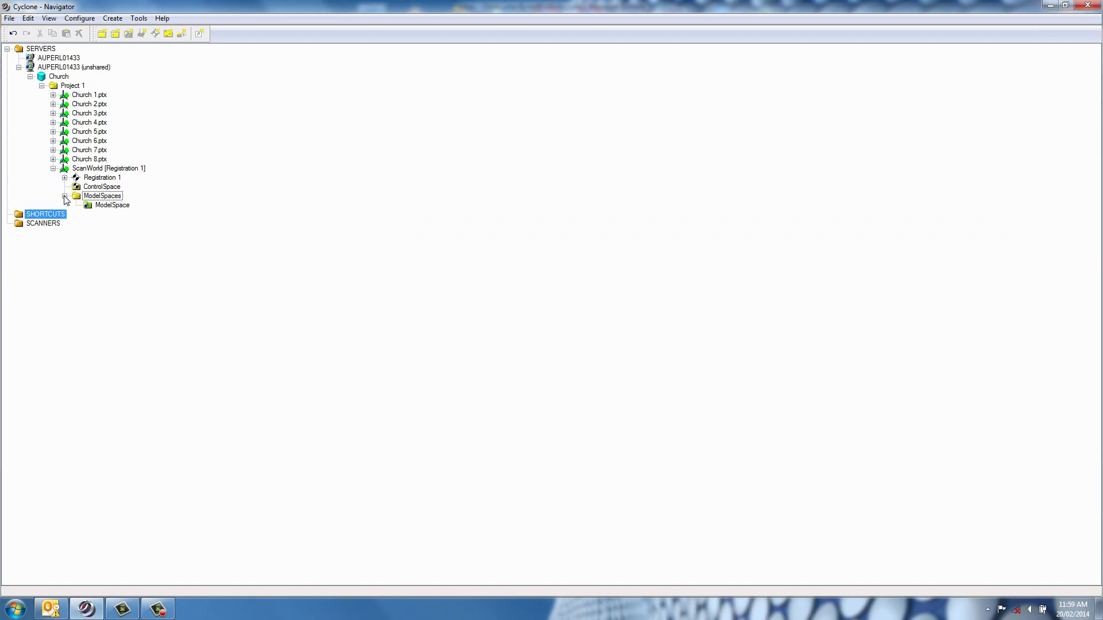
right_click(112, 206)
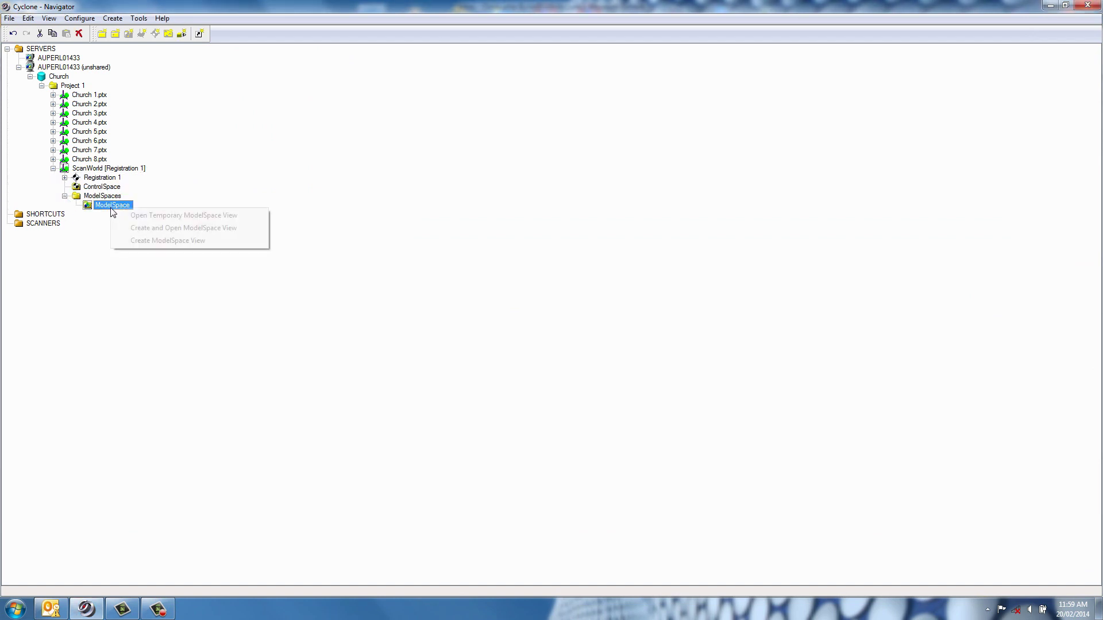
left_click(201, 228)
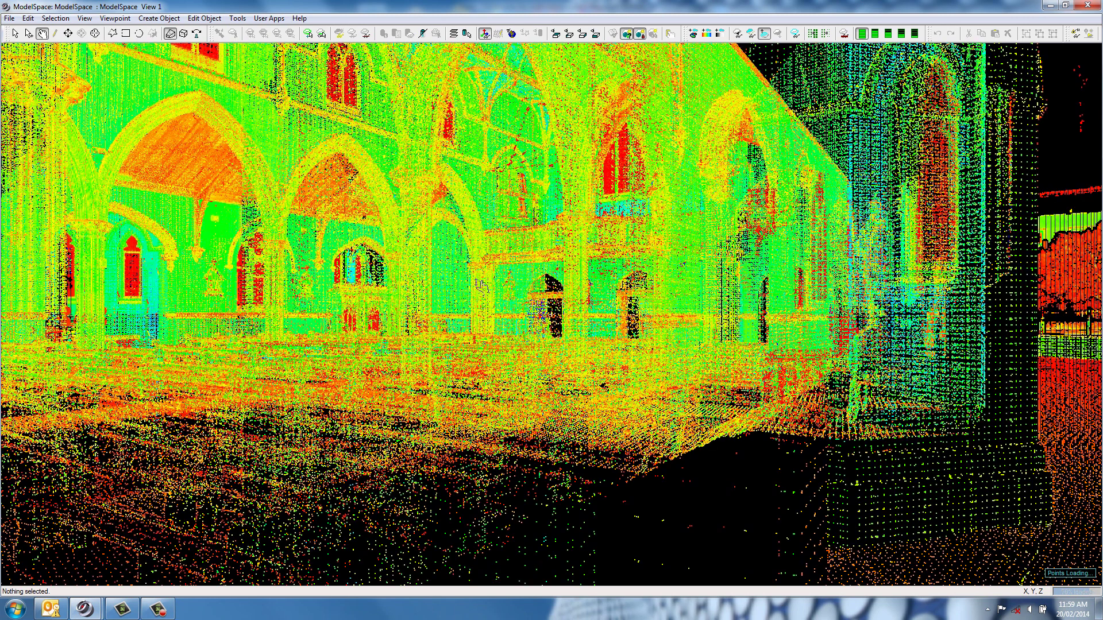
left_click_drag(481, 285, 549, 273)
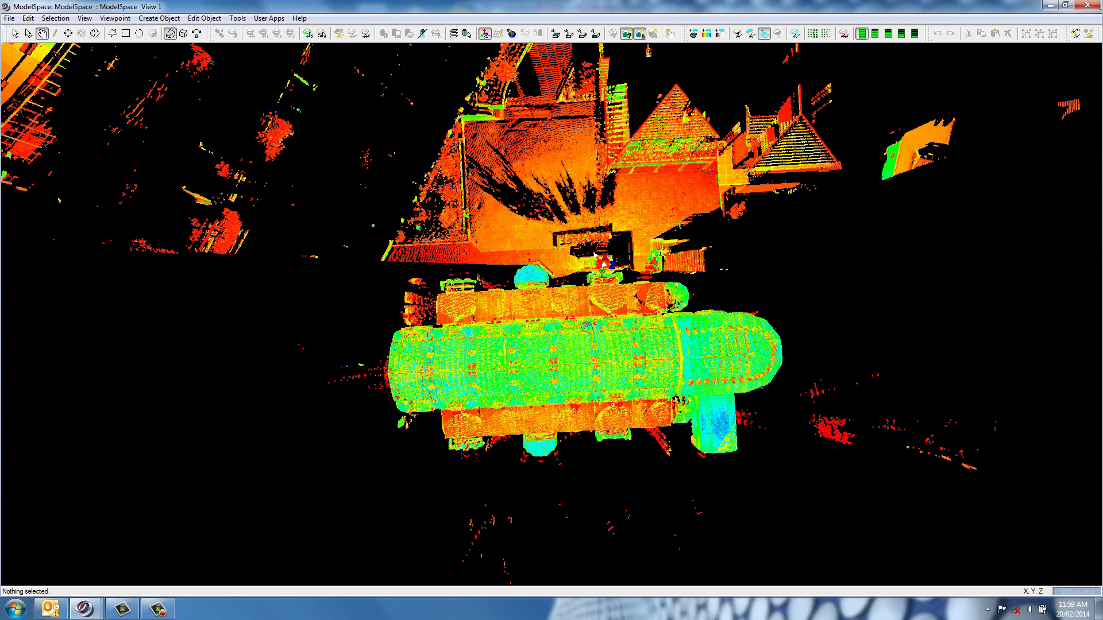
Switch the ModelSpace view to orthographic and turn it to look straight down on the church
key("o")
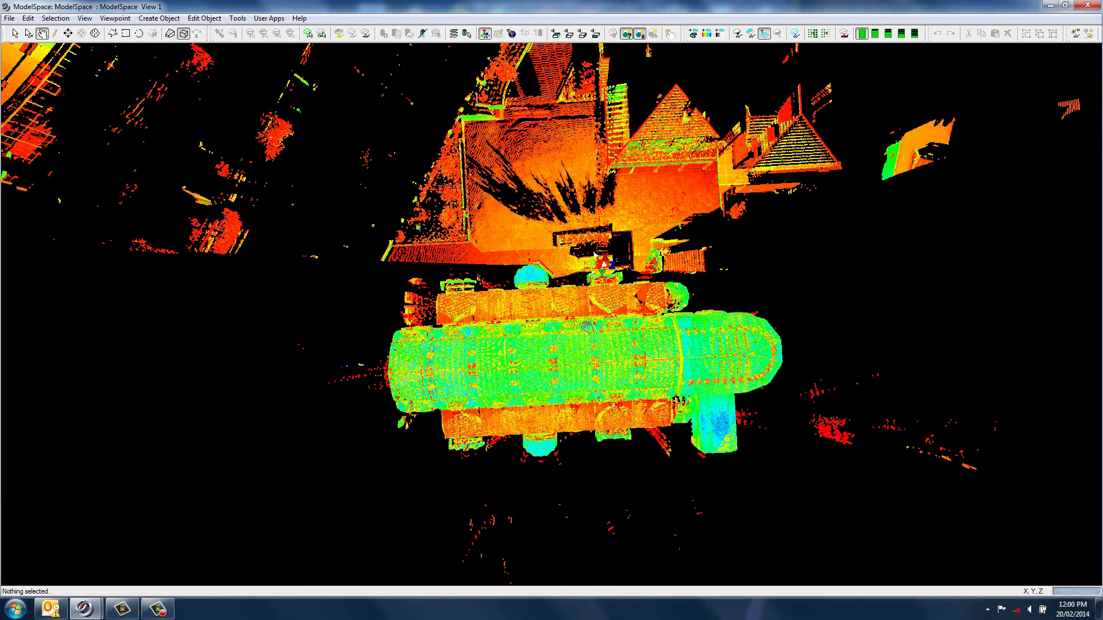
left_click_drag(609, 362, 574, 326)
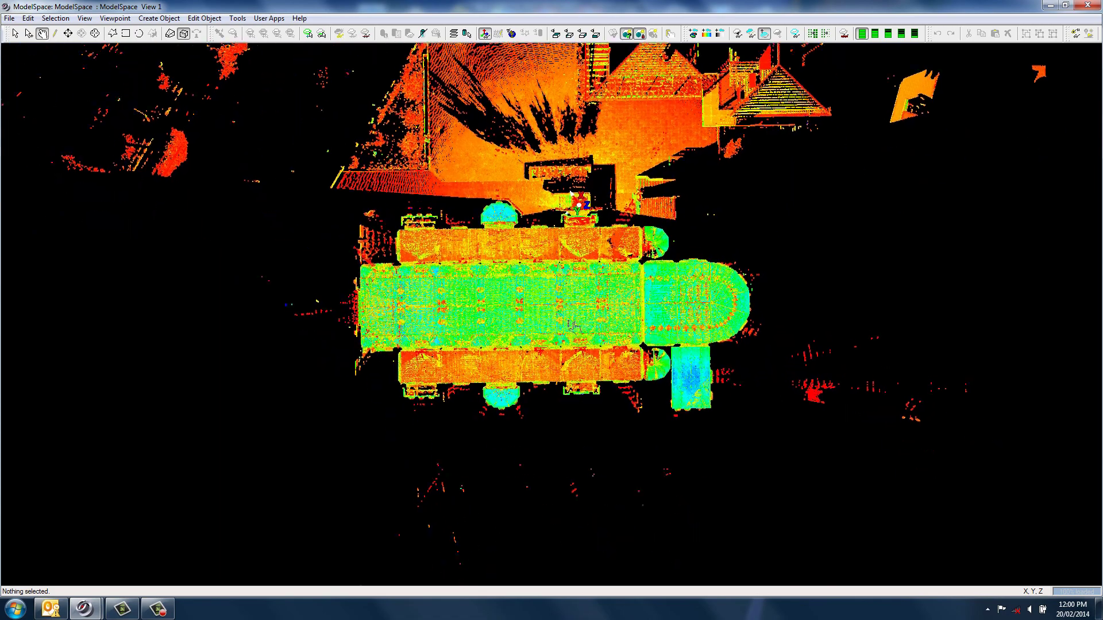
middle_click_drag(574, 327, 577, 364)
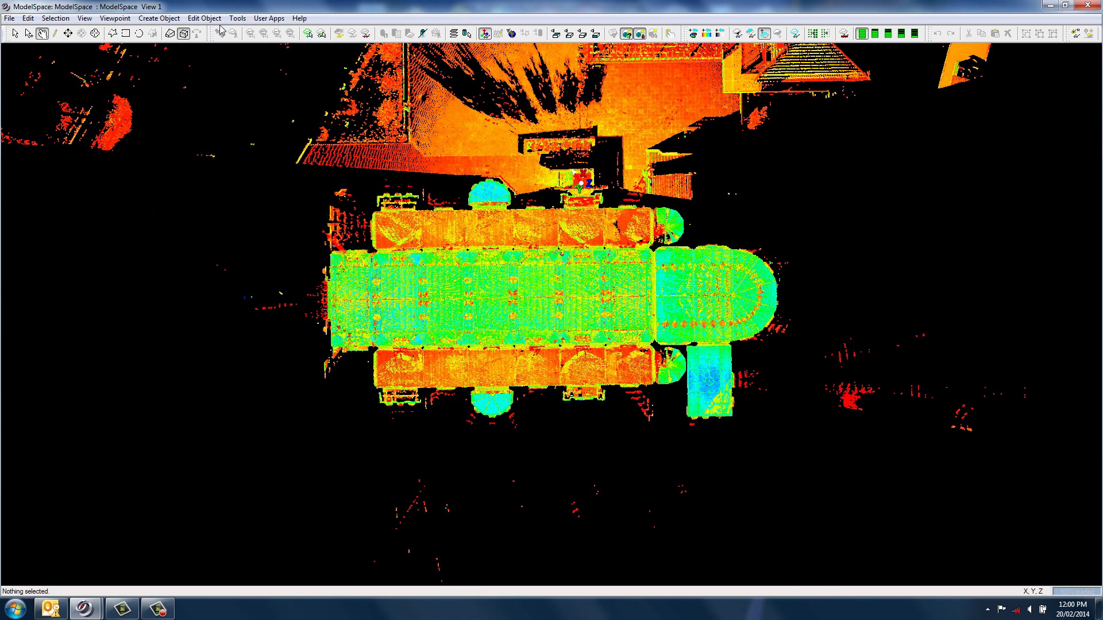
Colour the clouds of all eight ScanWorlds, Church 1.ptx to Church 8.ptx, separately through the ScanWorld Explorer and close it
left_click(237, 18)
mouse_move(282, 102)
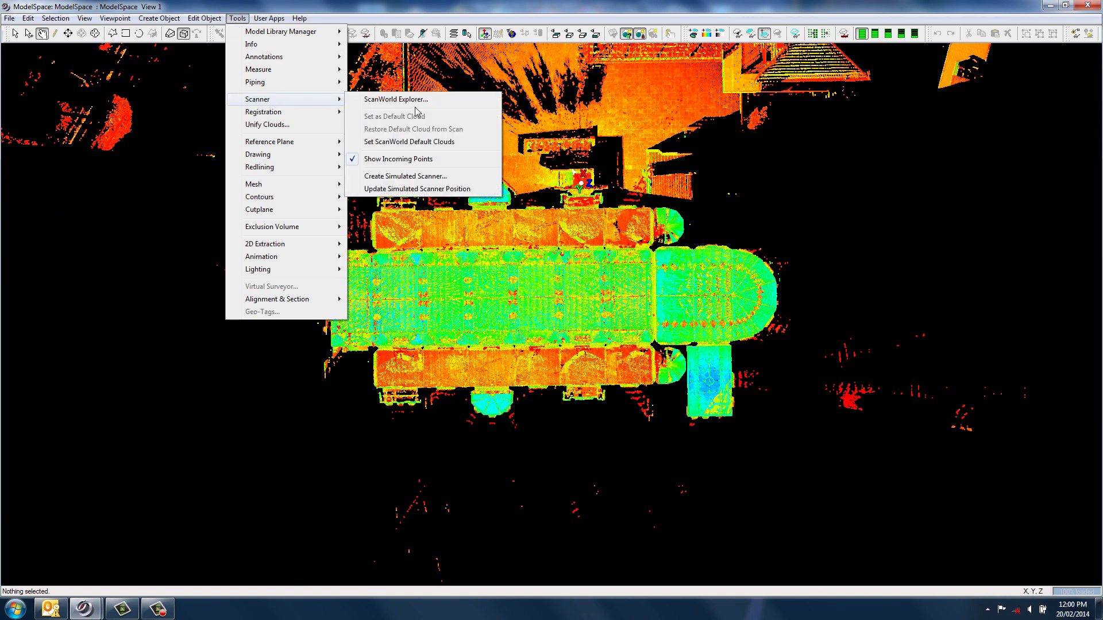
left_click(415, 102)
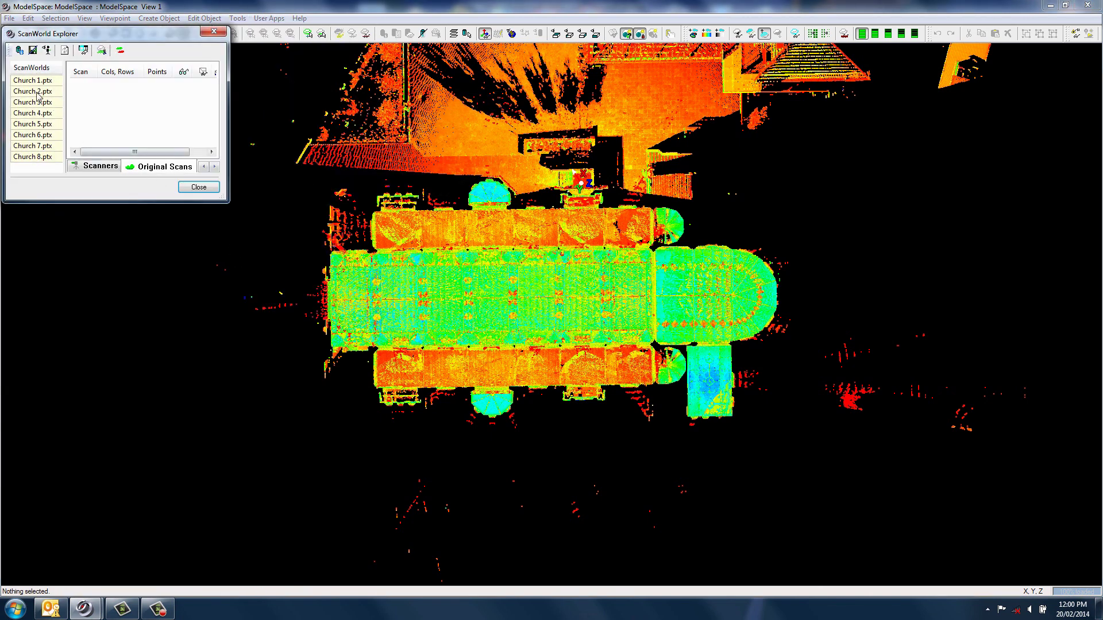
left_click(34, 81)
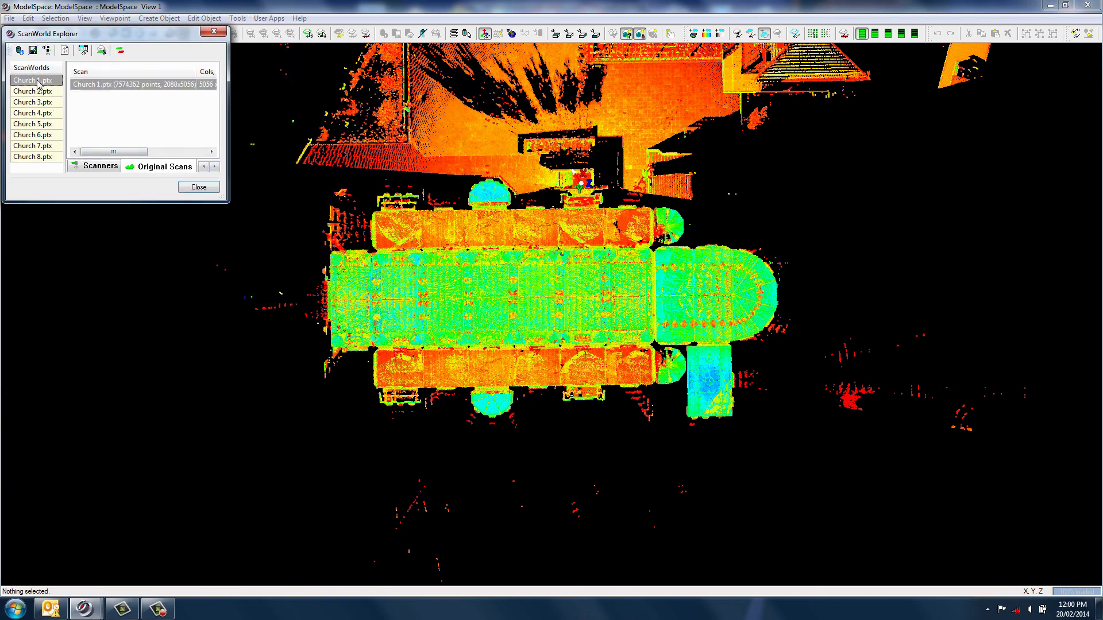
left_click(36, 158, "shift")
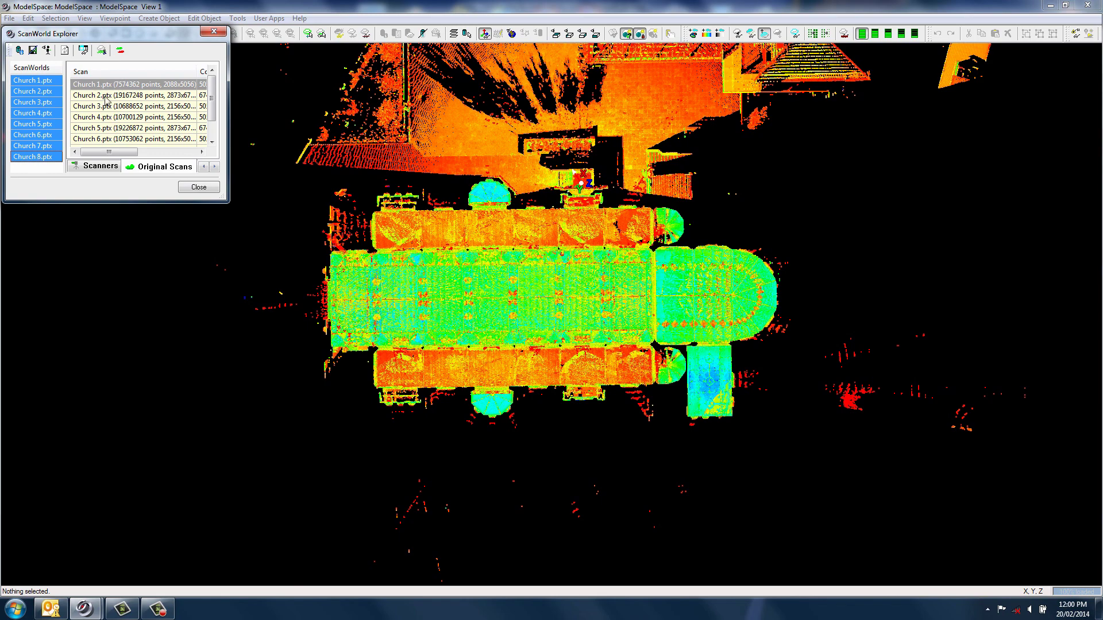
left_click(121, 51)
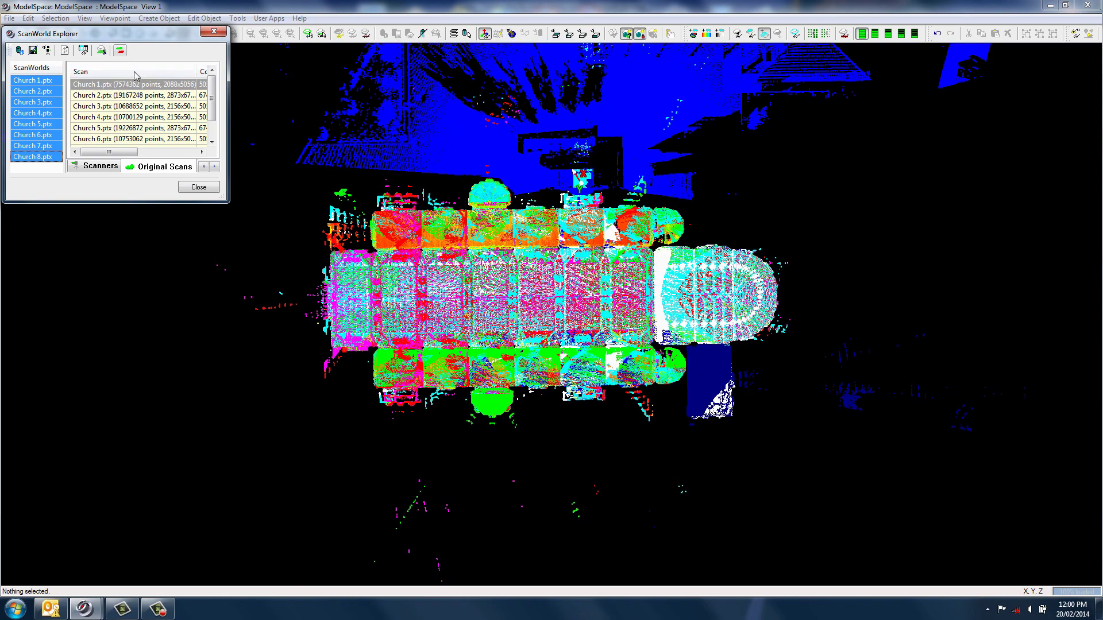
left_click(189, 187)
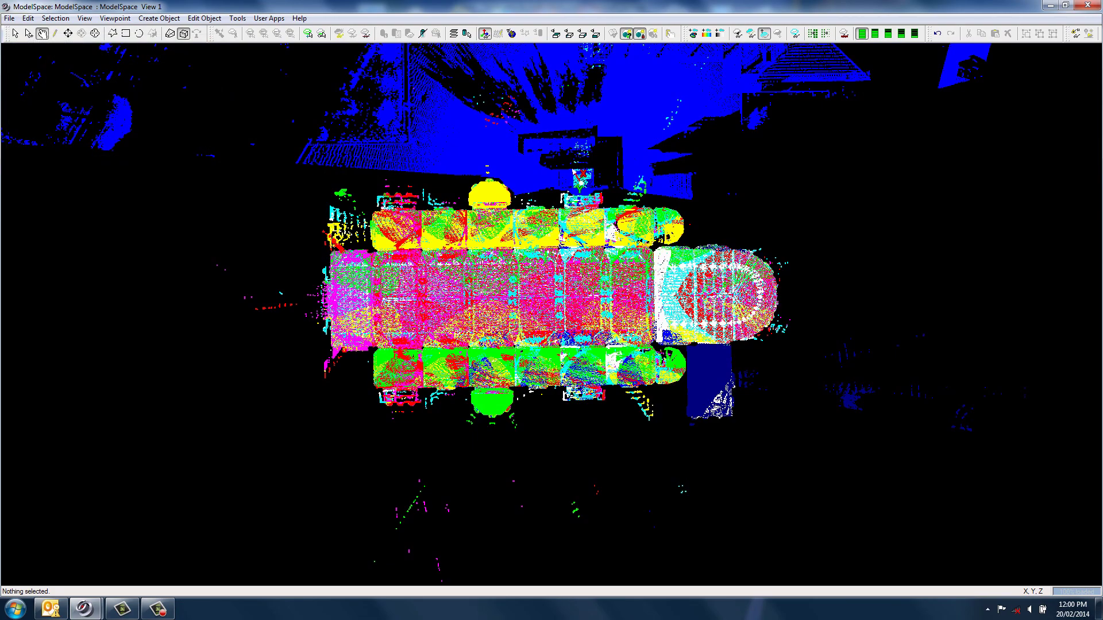
Fence a thin lengthwise strip through the middle of the nave and copy the fenced points to a new ModelSpace
scroll(577, 305, "up", 1)
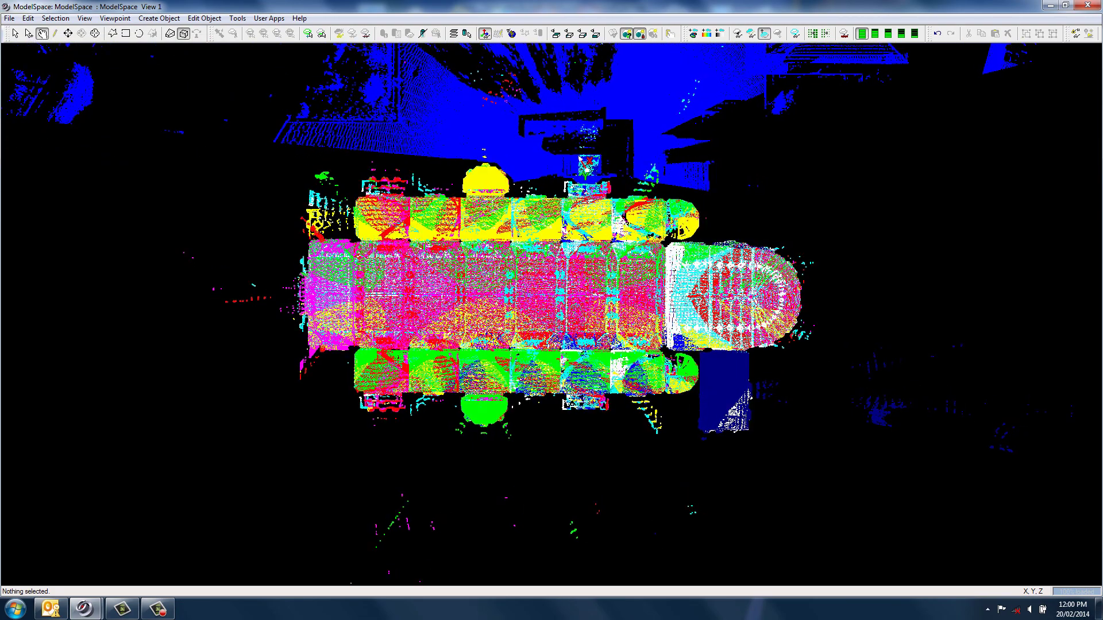
left_click(125, 34)
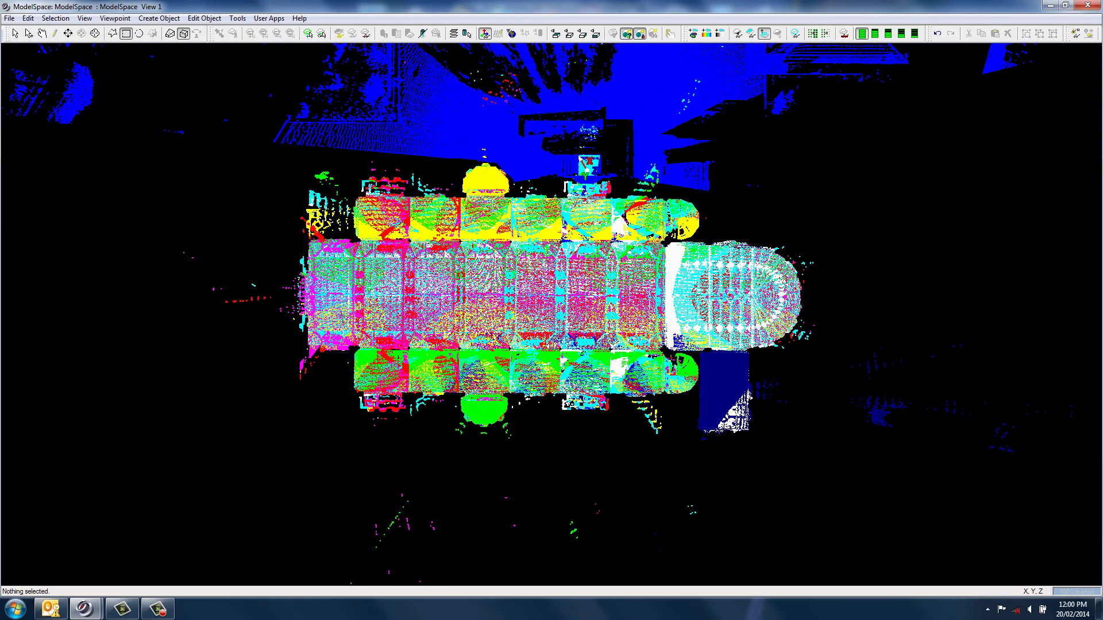
left_click_drag(260, 286, 824, 301)
right_click(808, 289)
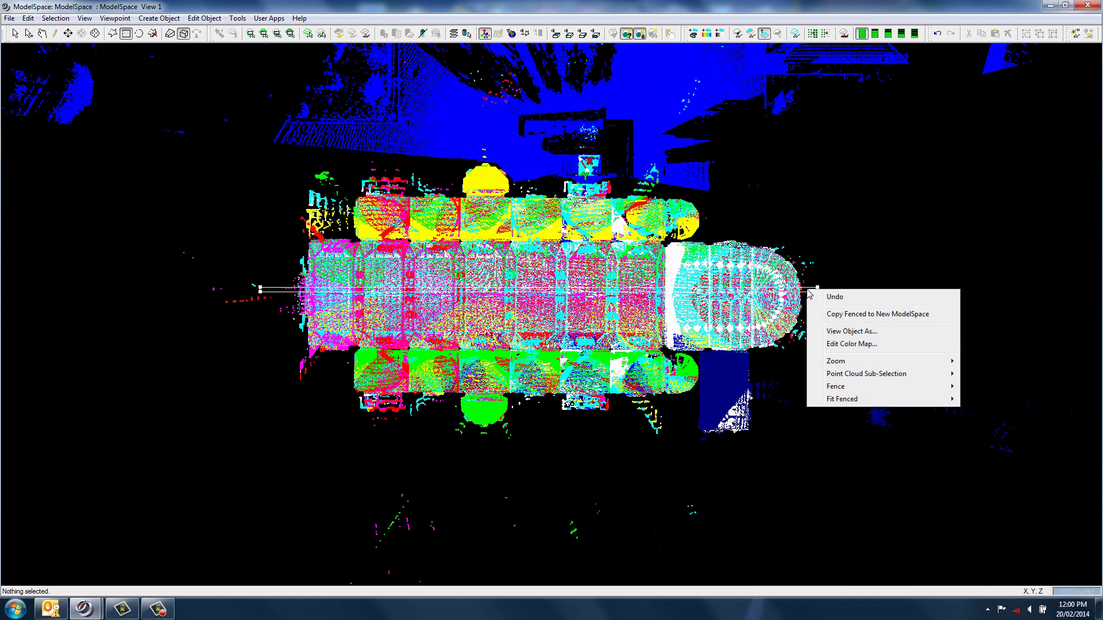
left_click(856, 316)
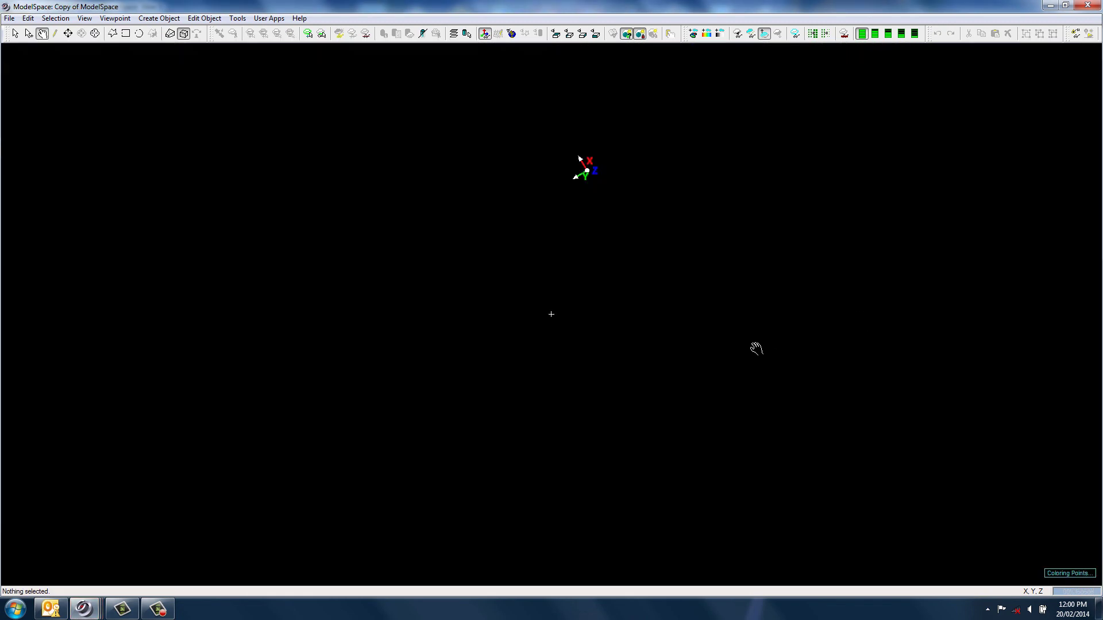
Examine the floor line of the slice up close to check how well the coloured scans coincide
left_click_drag(660, 342, 655, 288)
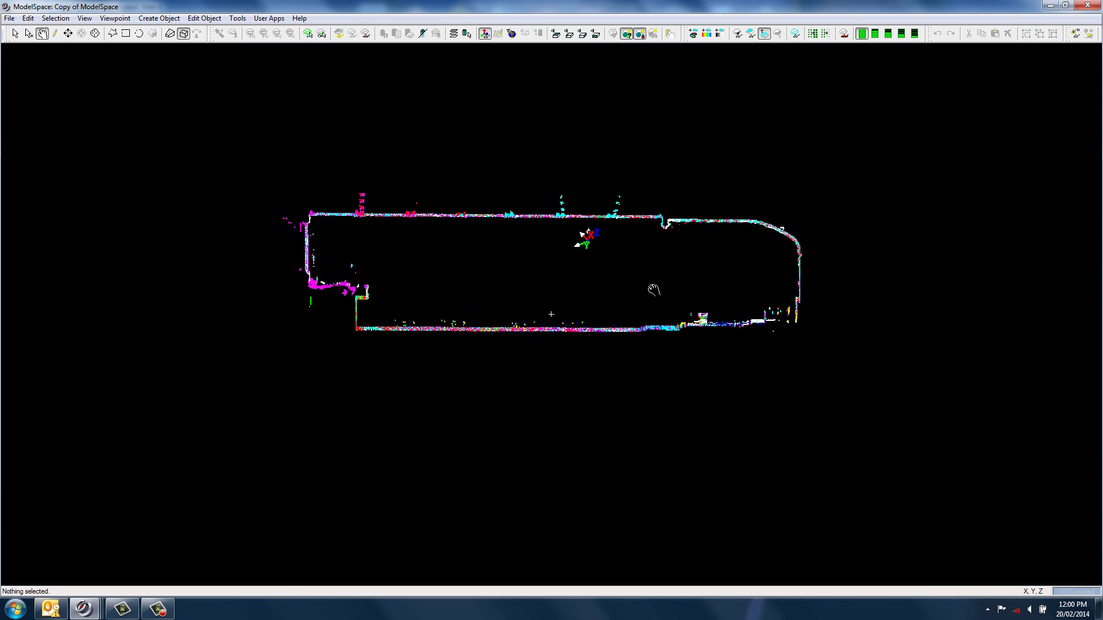
left_click(509, 333)
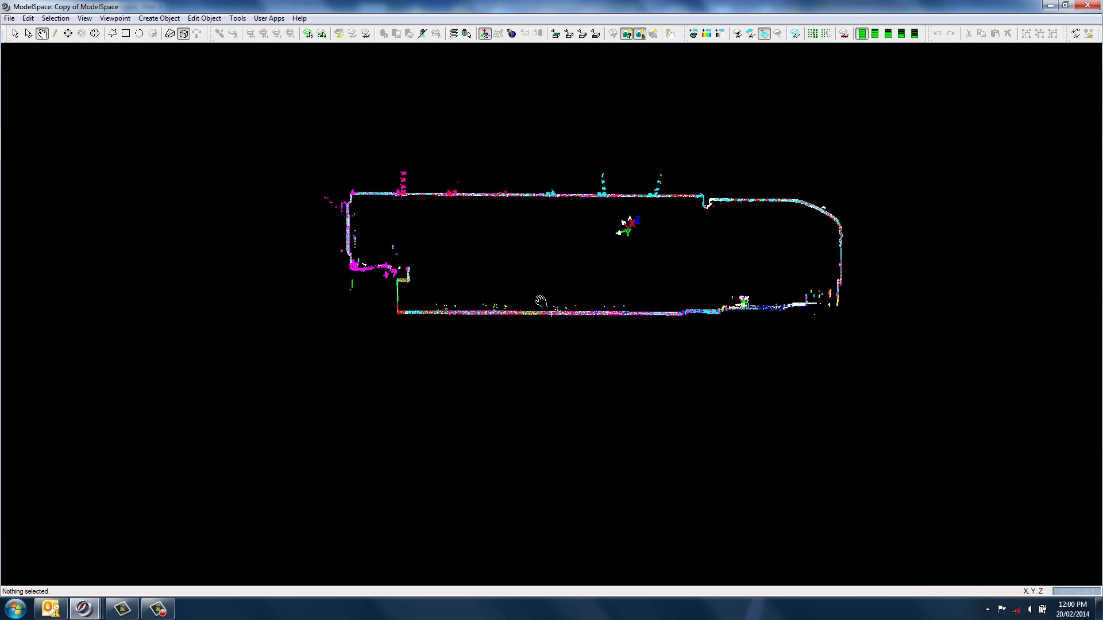
right_click_drag(547, 248, 608, 473)
right_click_drag(607, 371, 615, 396)
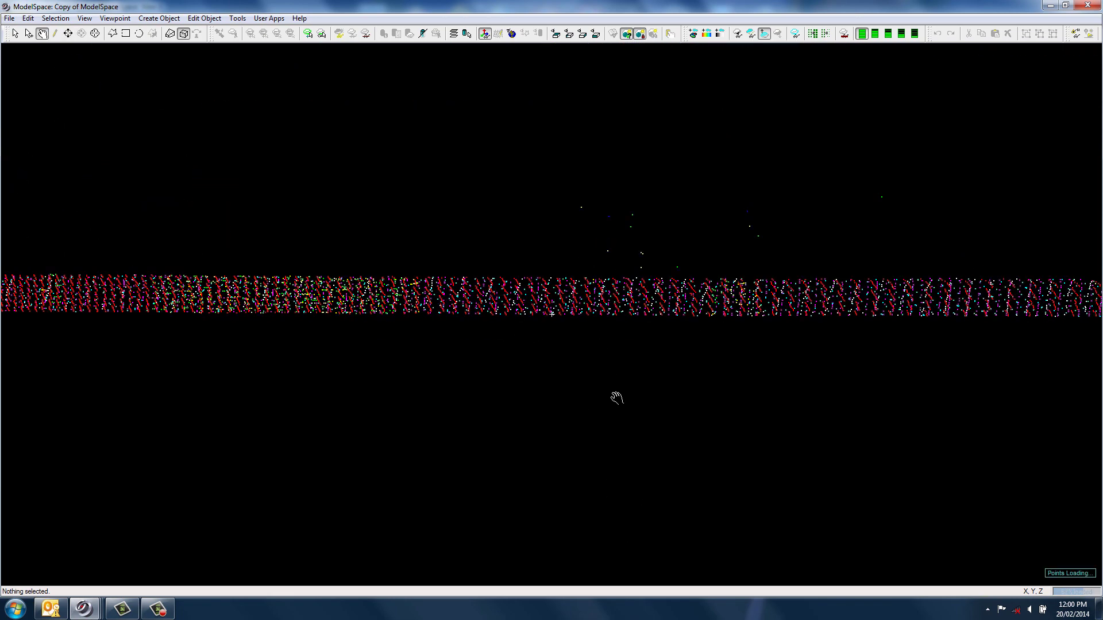
left_click_drag(615, 396, 550, 303)
Inspect the slice at the floor steps and along the ceiling line for misalignment between the scans
key("s")
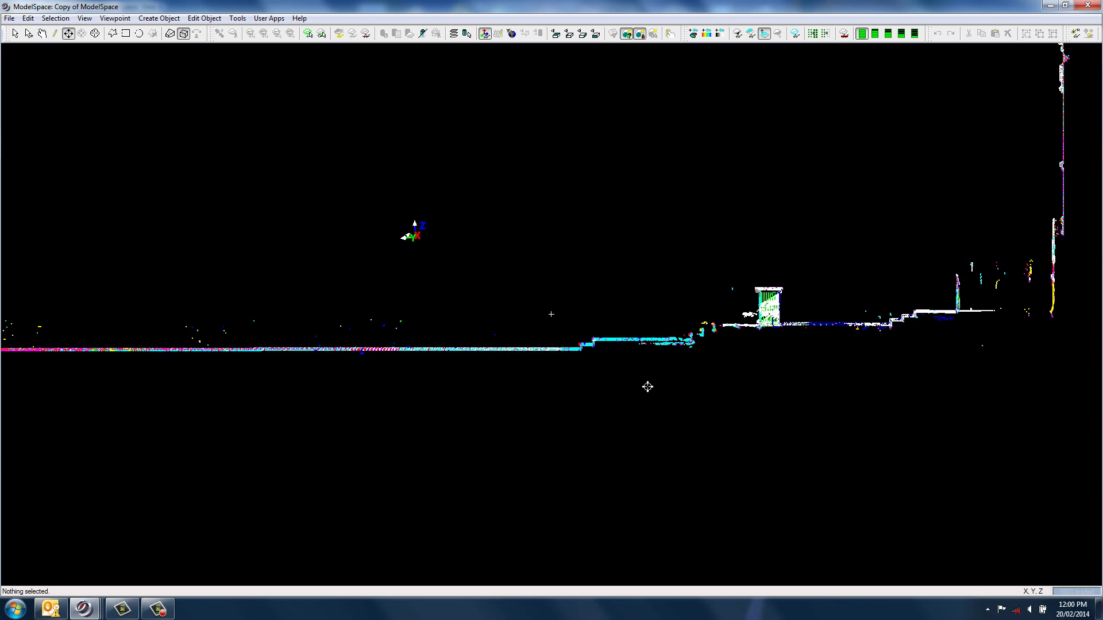
left_click(595, 340)
middle_click_drag(620, 396, 556, 549)
left_click_drag(521, 433, 516, 389)
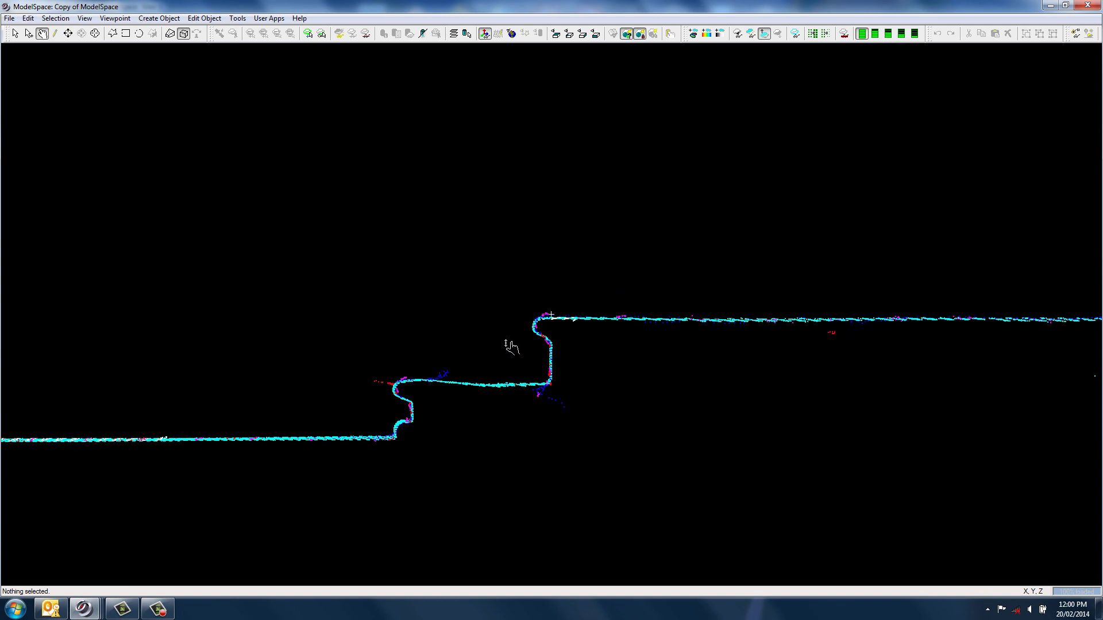
right_click_drag(512, 345, 534, 278)
middle_click_drag(535, 278, 579, 167)
right_click_drag(1028, 167, 91, 375)
left_click_drag(501, 276, 400, 237)
right_click_drag(400, 236, 675, 232)
middle_click_drag(676, 233, 681, 185)
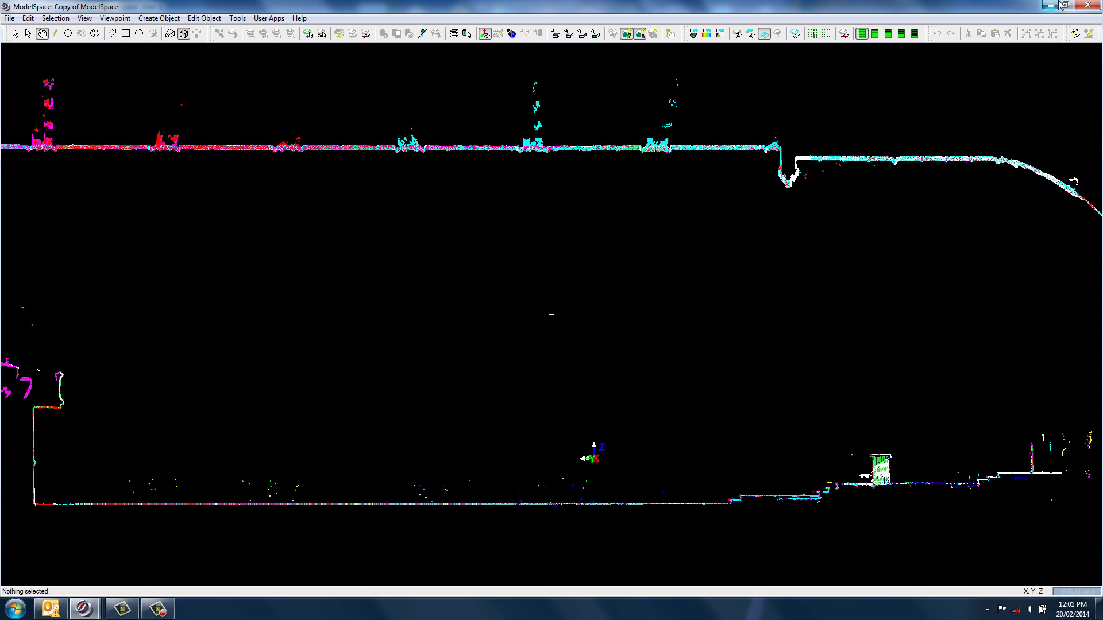
Close the copied slice ModelSpace and delete it on closing without merging it into the original
left_click(1086, 6)
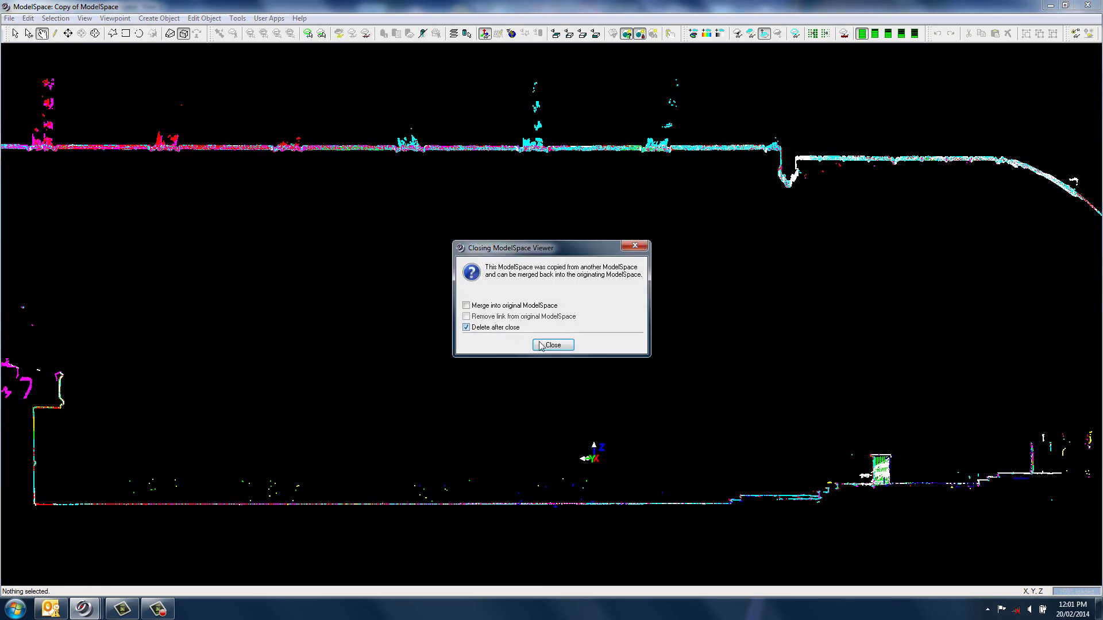
left_click(553, 345)
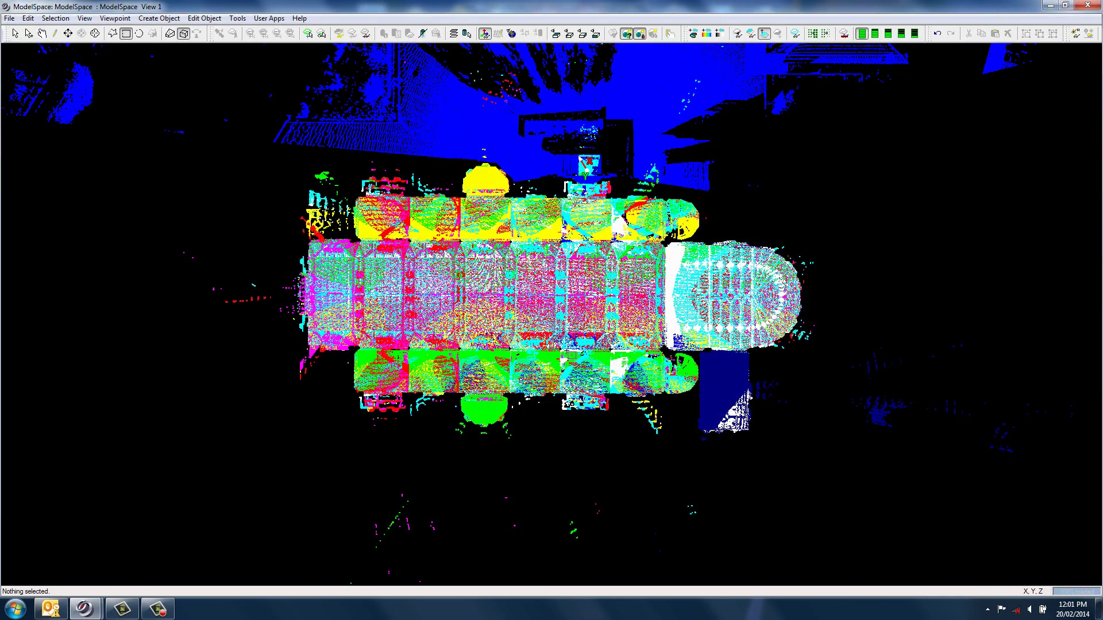
Examine the coloured church cloud in 3D from outside, and in perspective from inside among the pews and towards the altar
left_click(42, 33)
left_click_drag(487, 283, 413, 190)
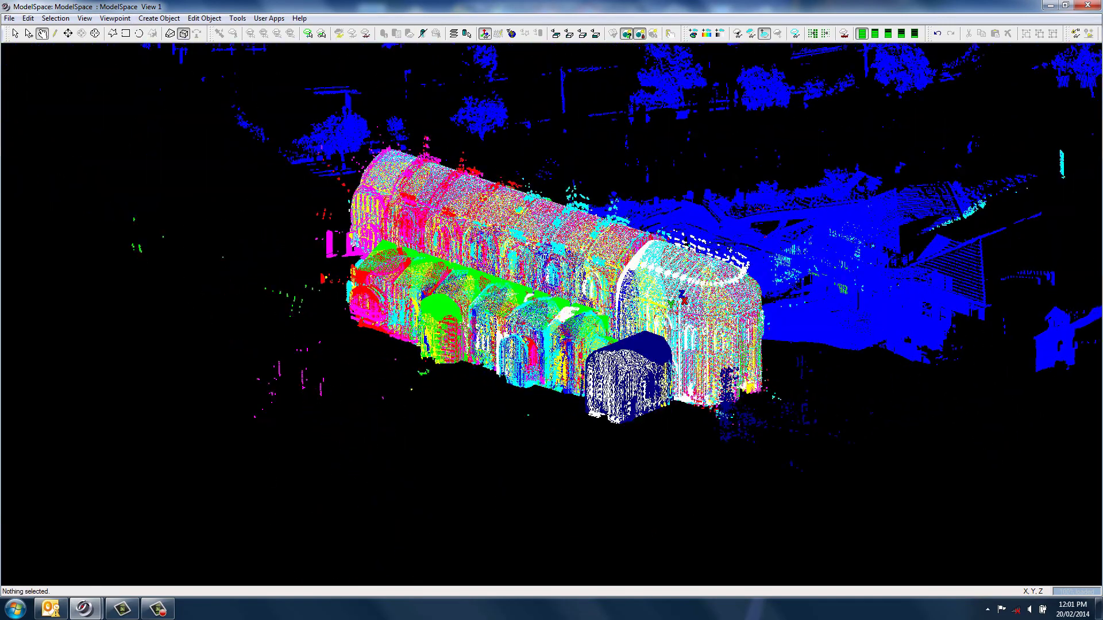
left_click_drag(512, 283, 635, 564)
scroll(634, 564, "up", 1)
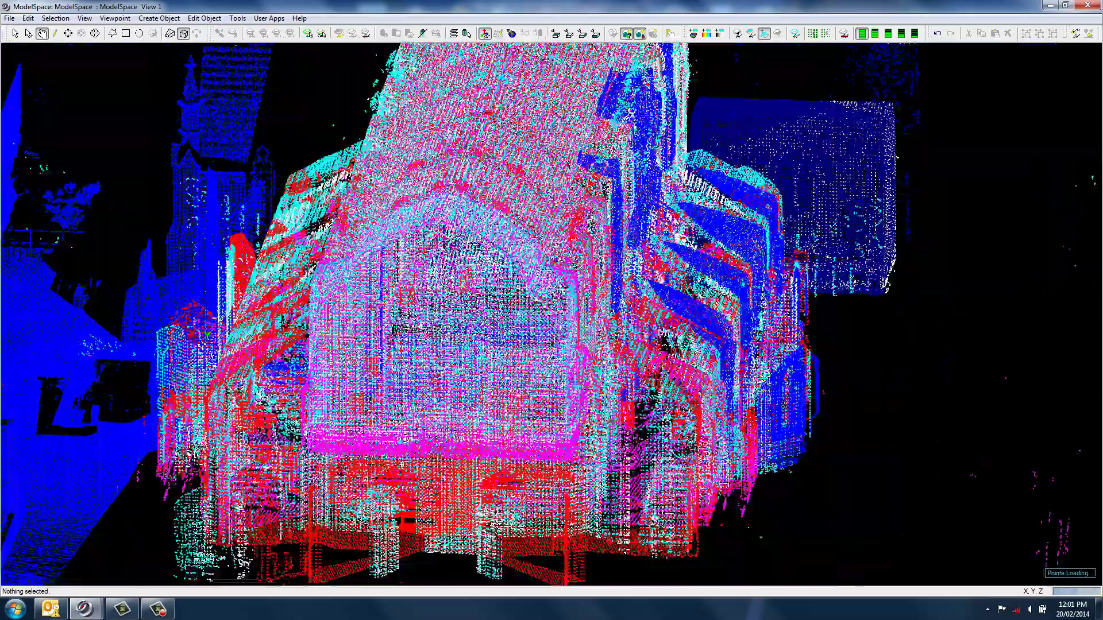
scroll(634, 564, "down", 2)
left_click(170, 34)
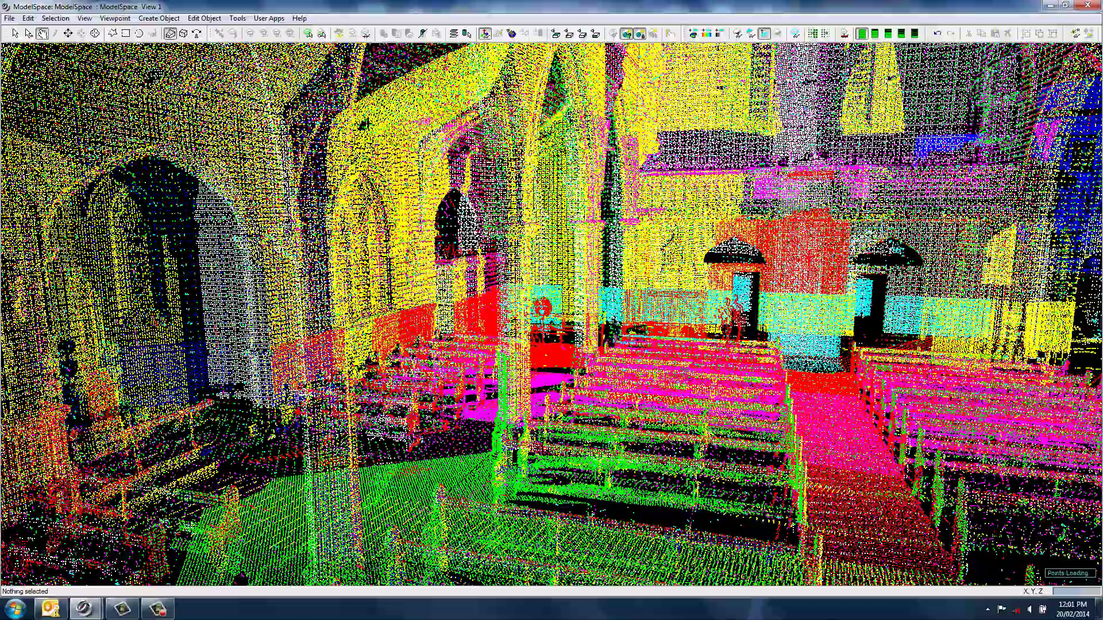
left_click_drag(574, 275, 342, 271)
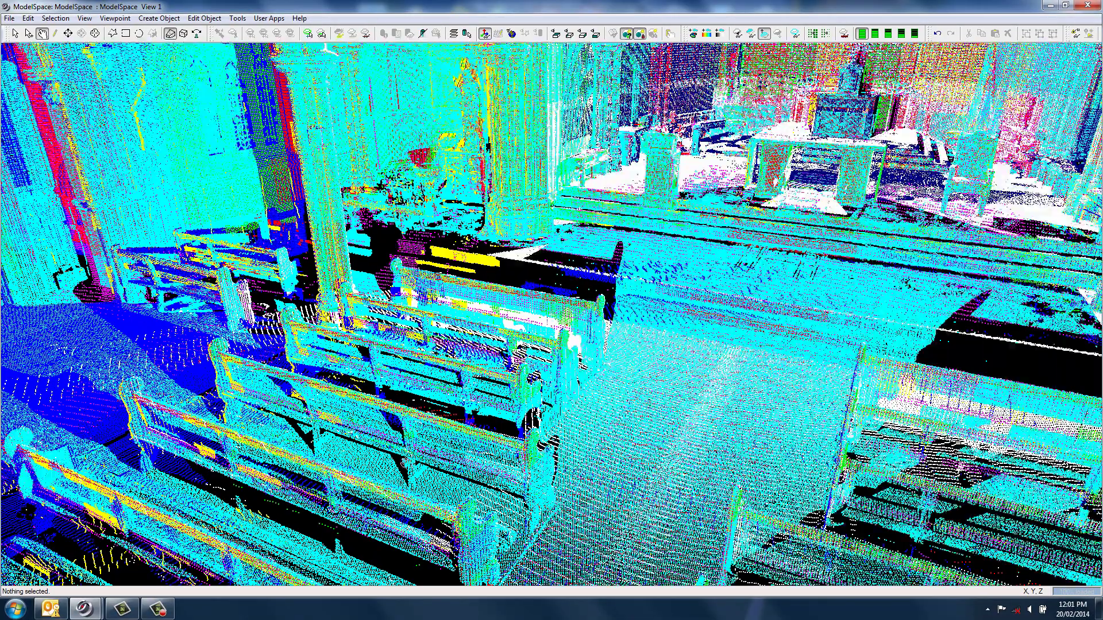
left_click(157, 609)
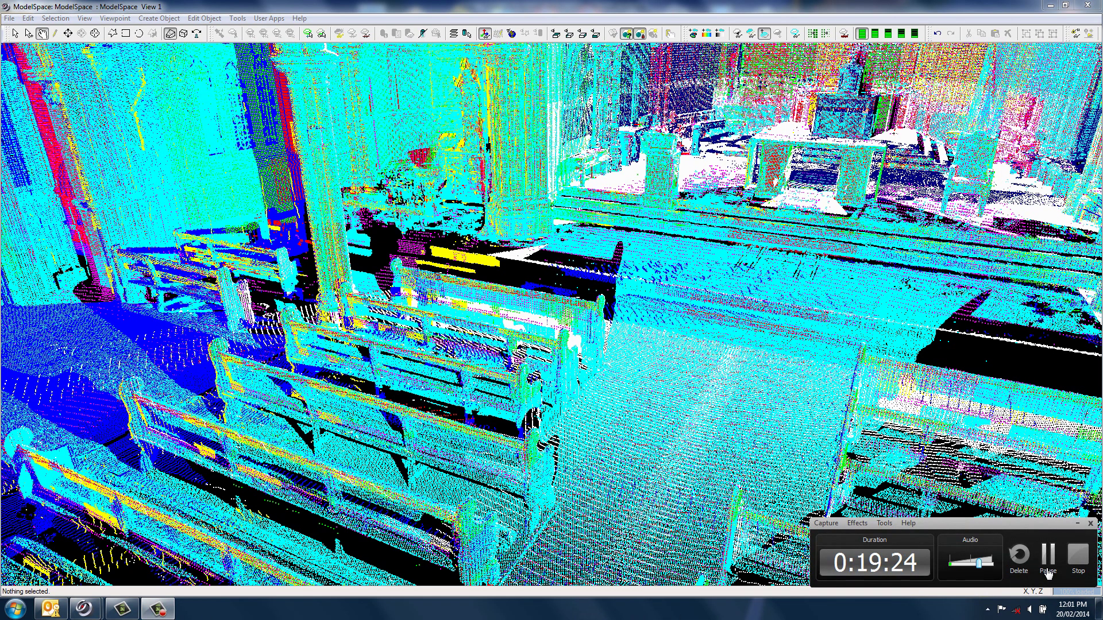